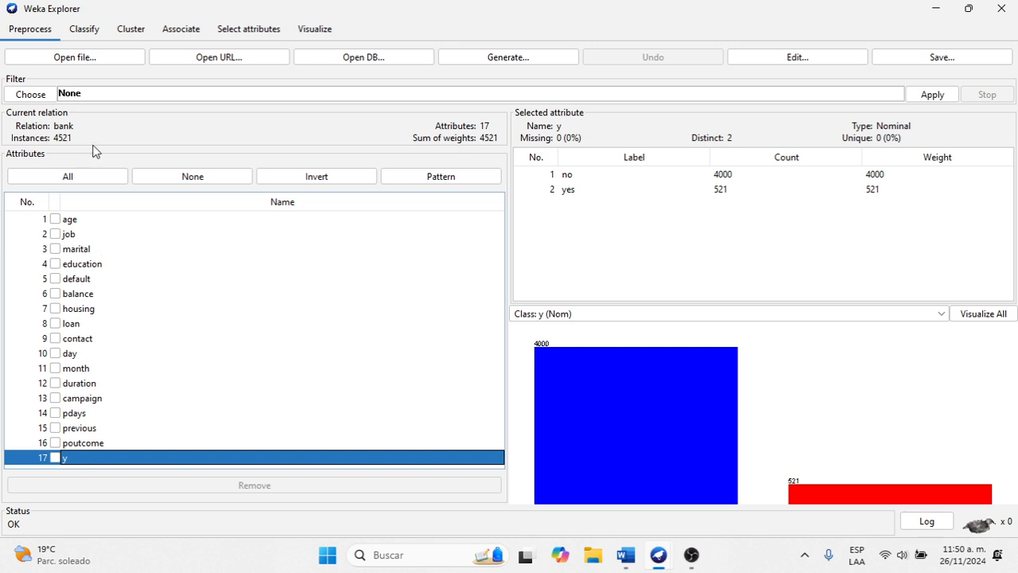
click(83, 29)
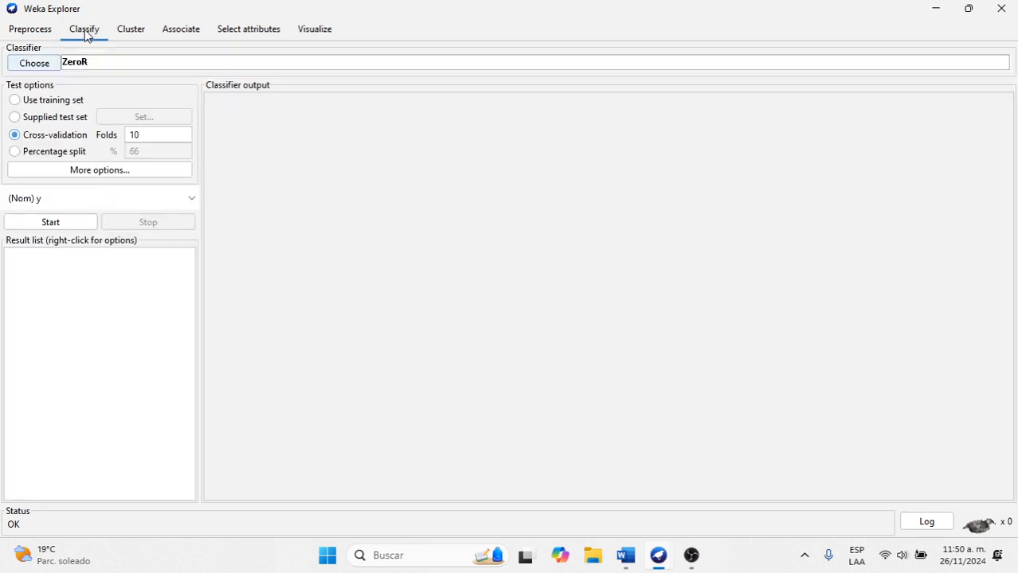
click(35, 67)
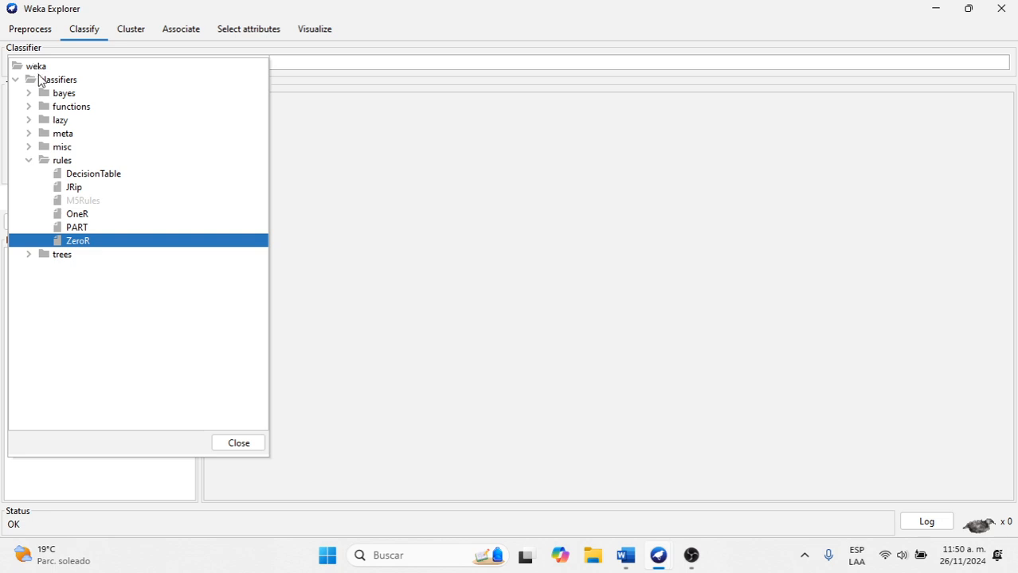
click(27, 134)
click(65, 135)
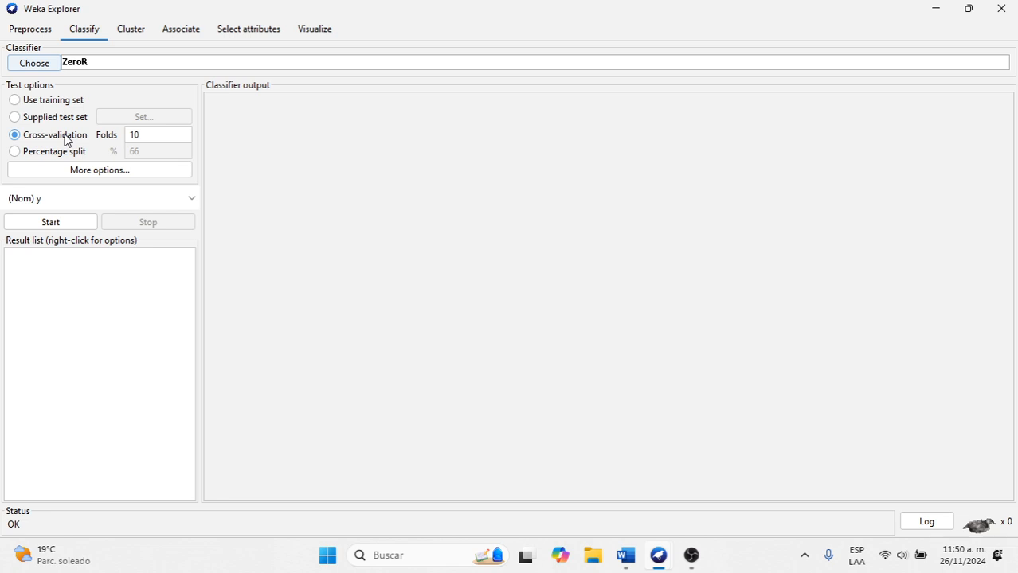
click(23, 28)
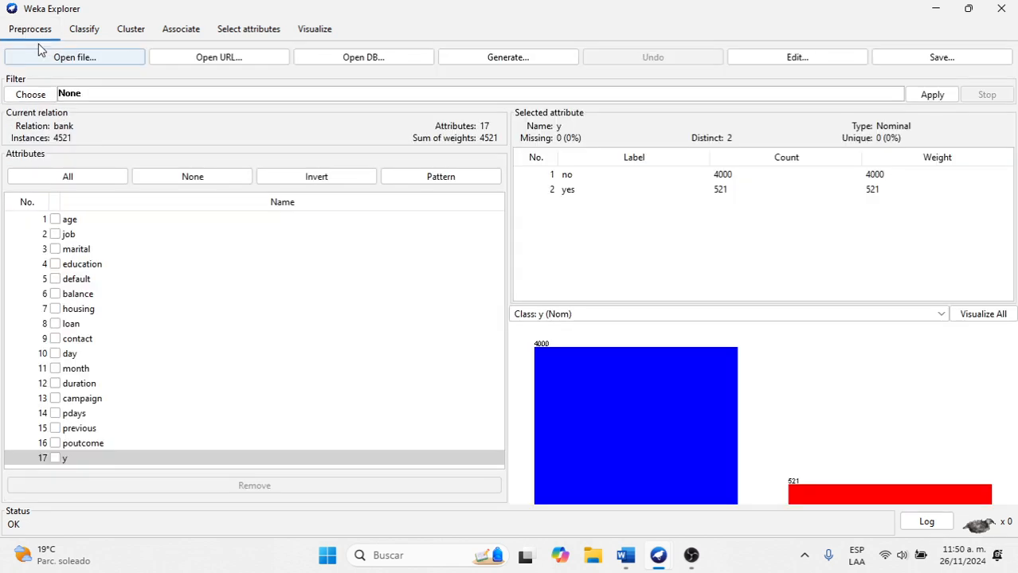
Step: Choose AdaBoostM1 from the meta group as the classifier for the bank dataset
click(84, 29)
click(29, 62)
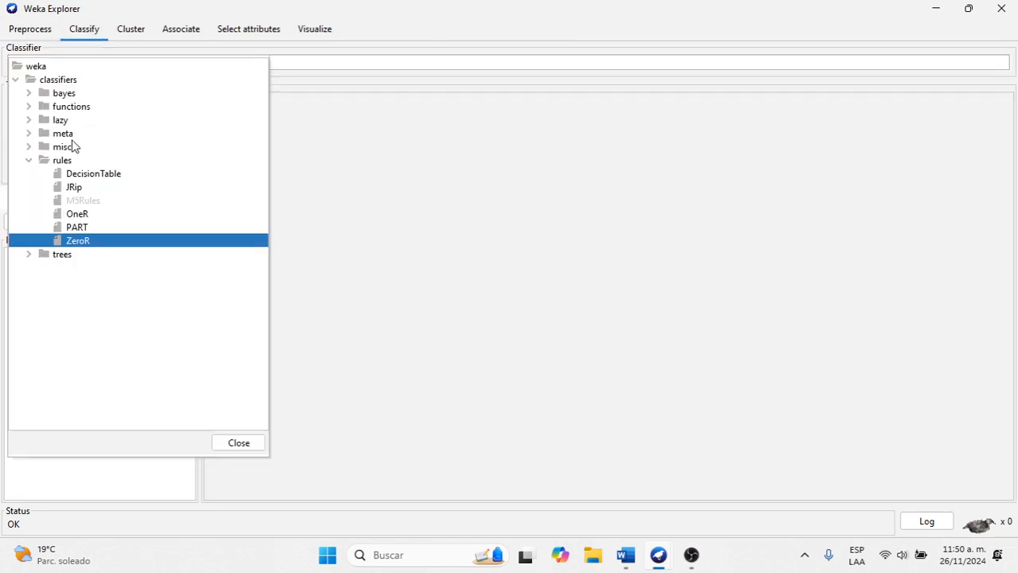
click(28, 133)
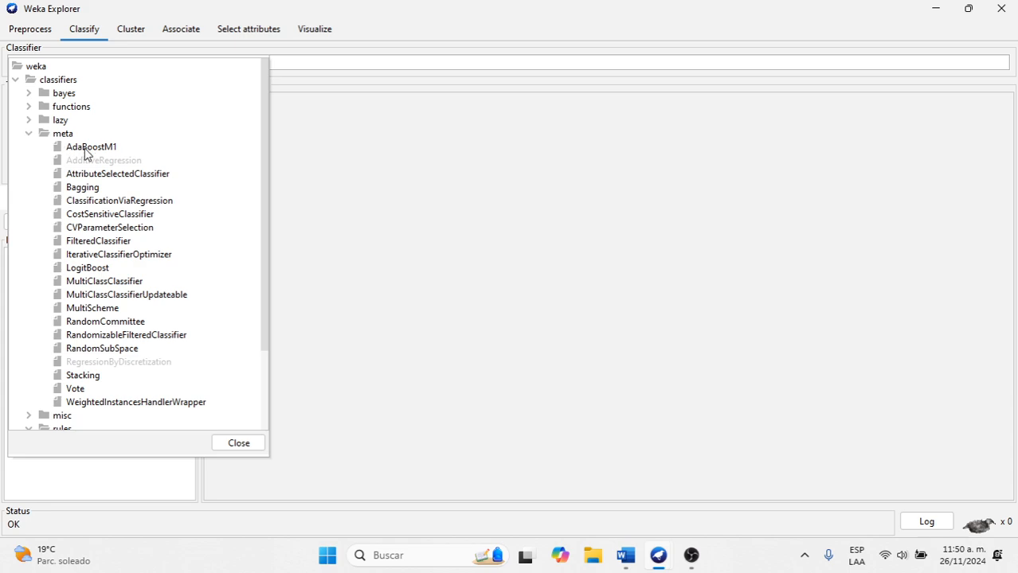
click(86, 148)
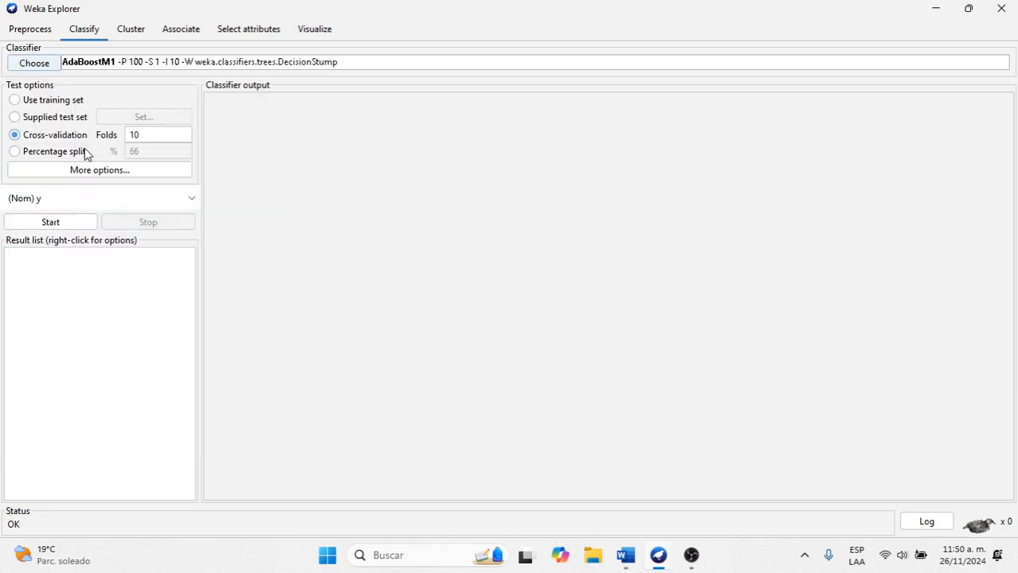
Step: Consult the AdaBoost M1 notes in the Word document Algoritmos Weka, and return to Weka Explorer
click(626, 555)
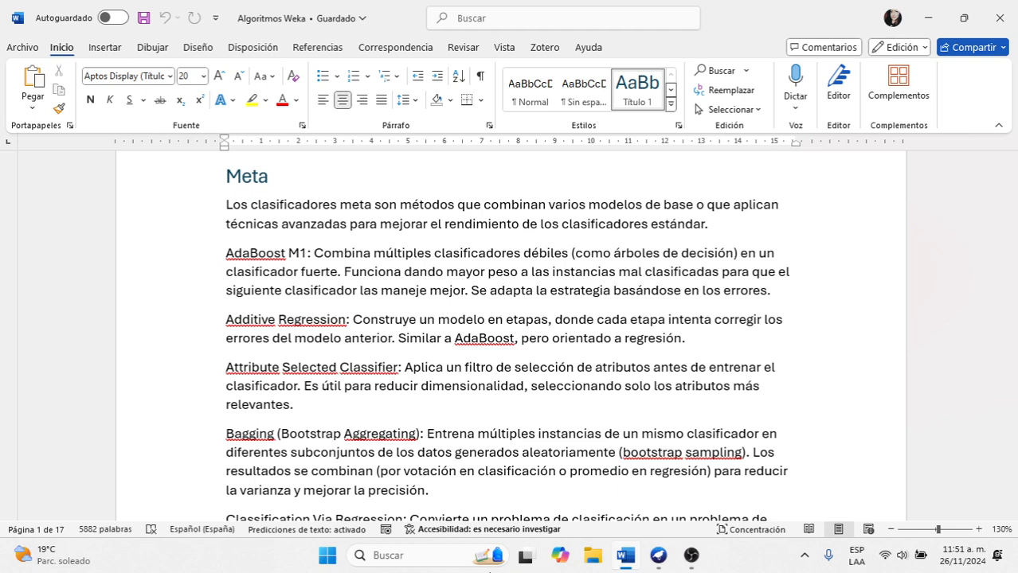
click(658, 555)
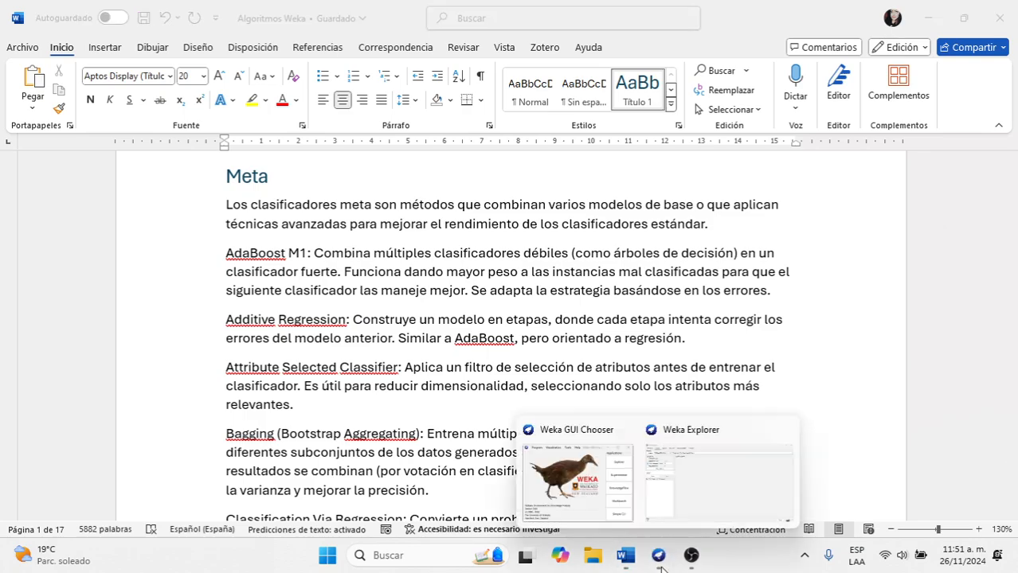
click(664, 481)
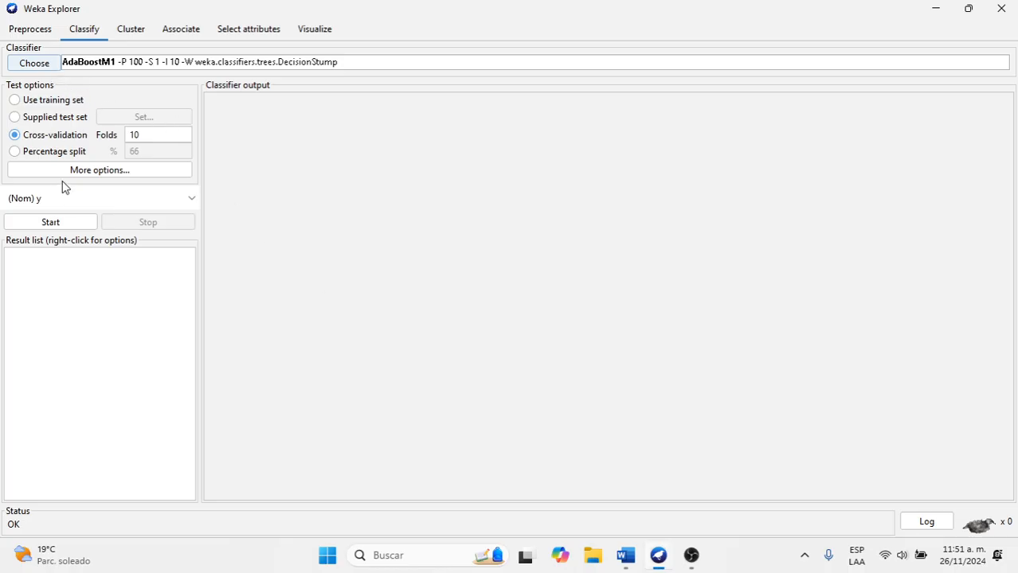
Step: Run AdaBoostM1 with 10-fold cross-validation on class y and review its decision stumps and accuracy summary in the output
click(49, 225)
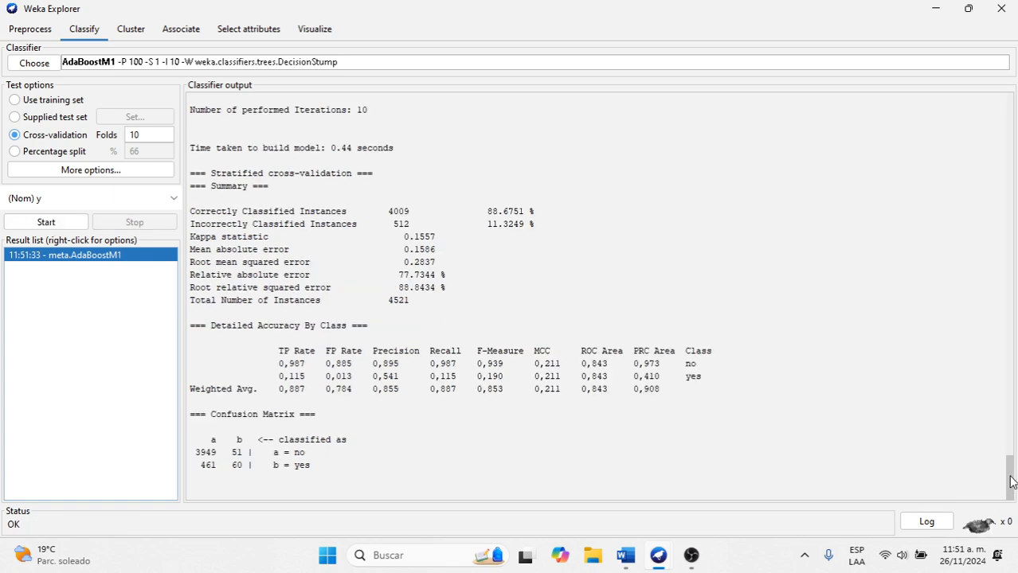
scroll(1012, 475, up, 2)
scroll(1012, 474, up, 1)
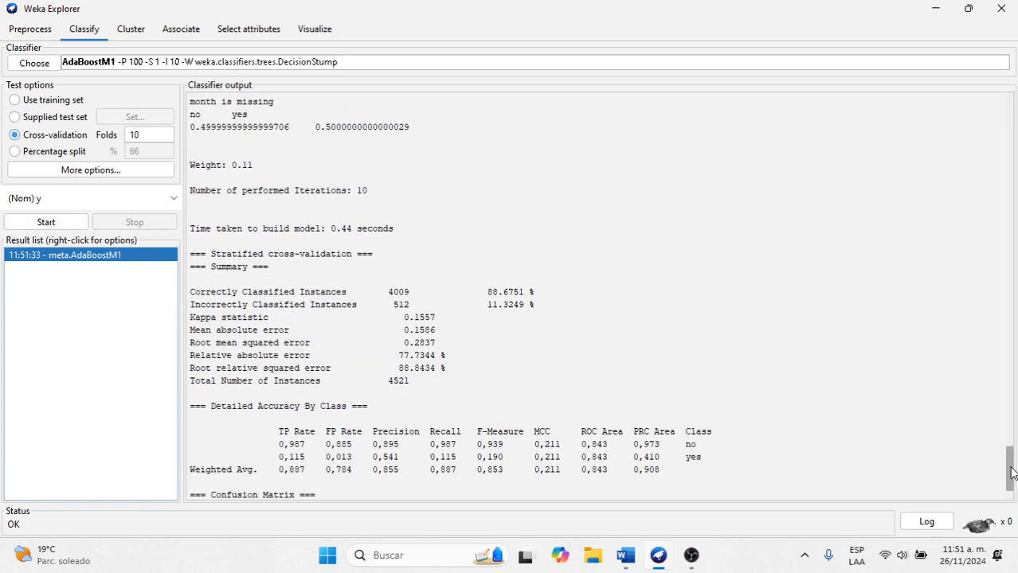
drag(1012, 473, 1014, 148)
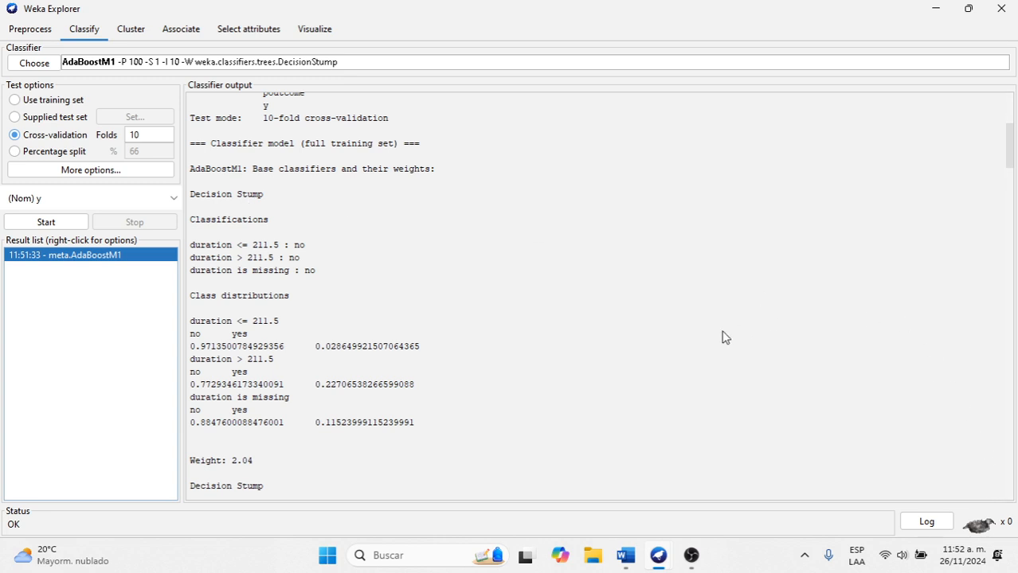
drag(1009, 159, 915, 474)
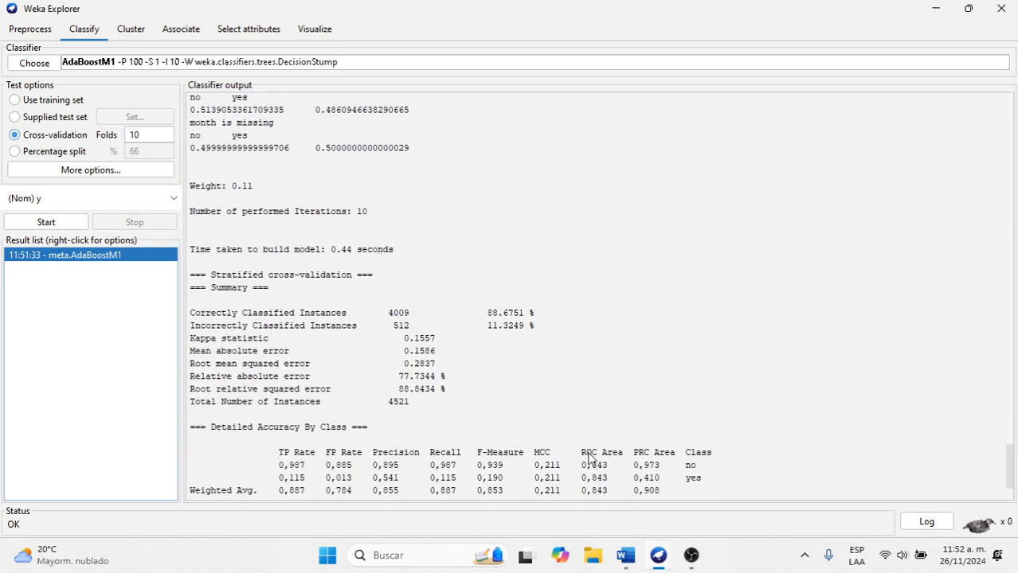
Step: View the description of the unavailable AdditiveRegression meta classifier, and read the meta classifier notes in the Word document Algoritmos Weka
click(24, 64)
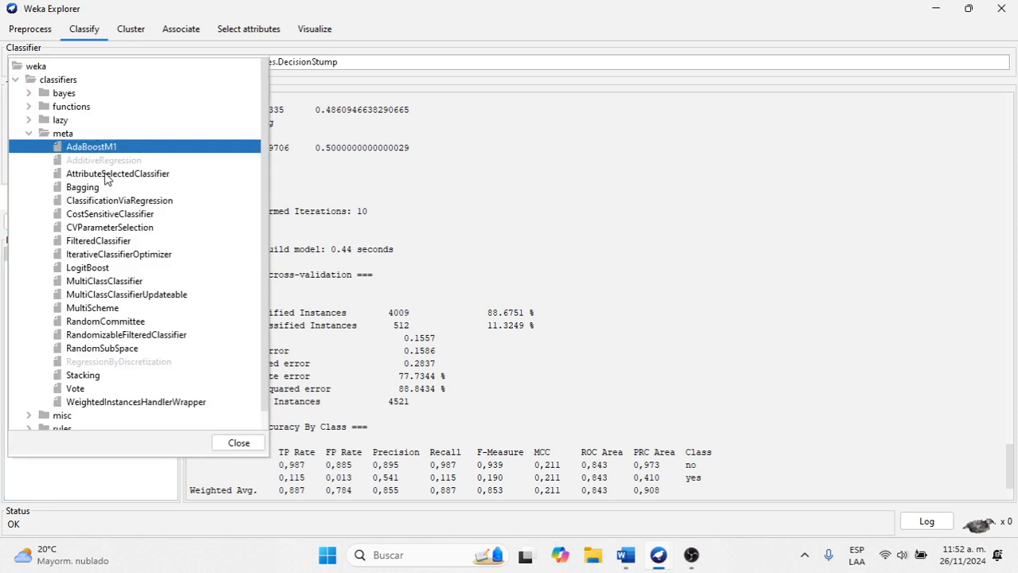
mouse_move(105, 170)
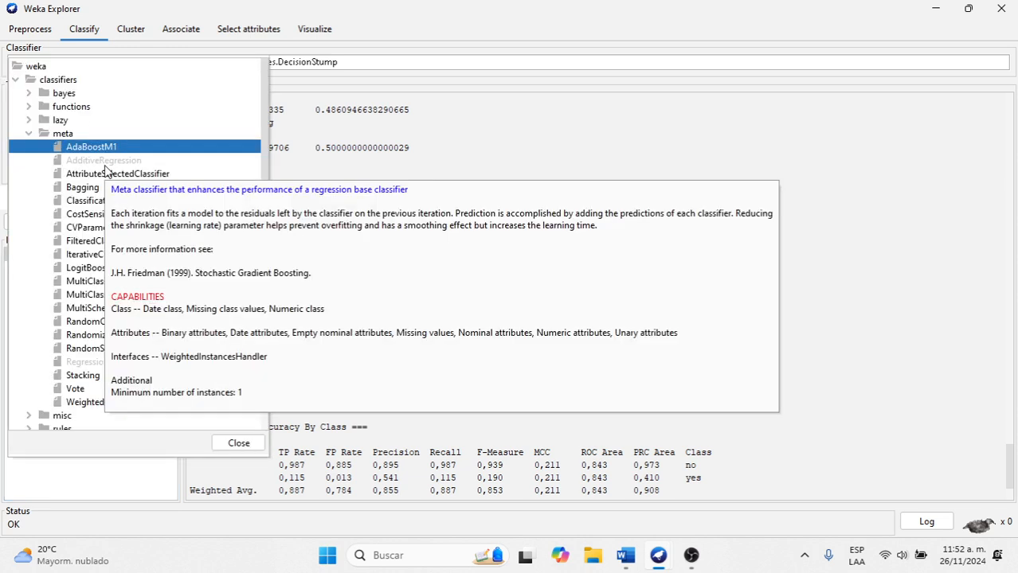
click(626, 557)
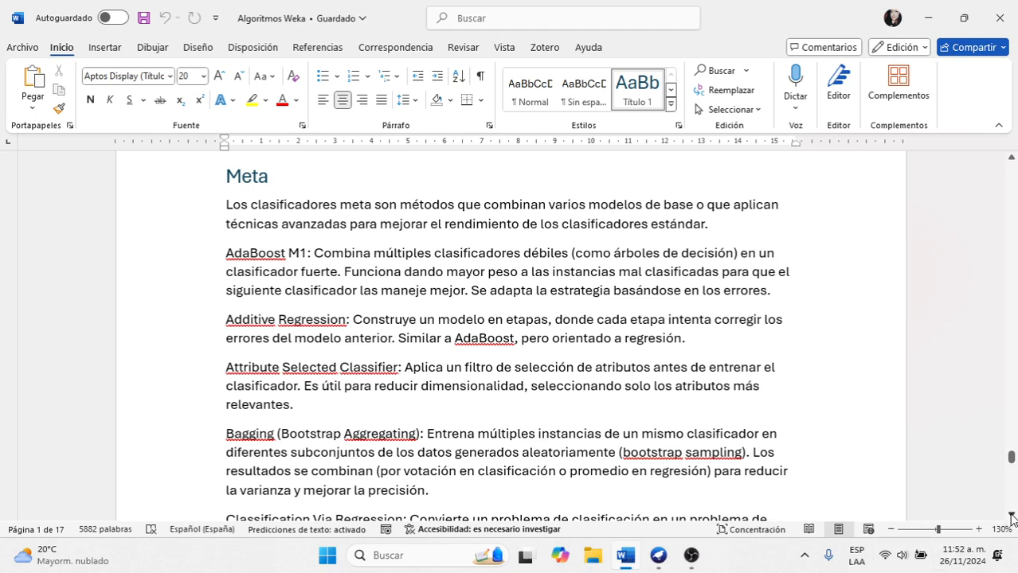
click(1012, 516)
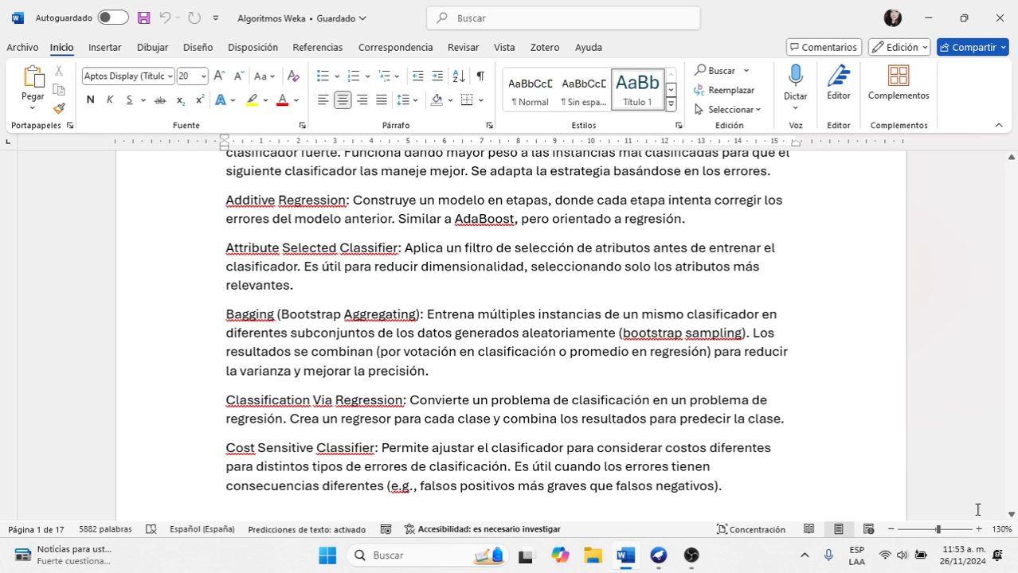
Step: Switch back to Weka Explorer and choose AttributeSelectedClassifier from the meta group as the classifier
click(666, 555)
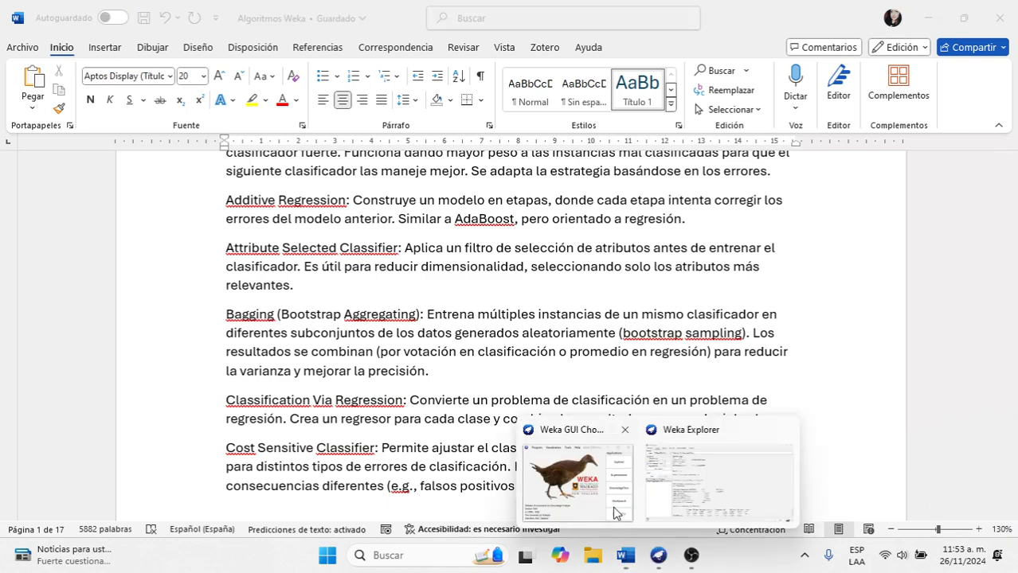
click(693, 480)
click(23, 67)
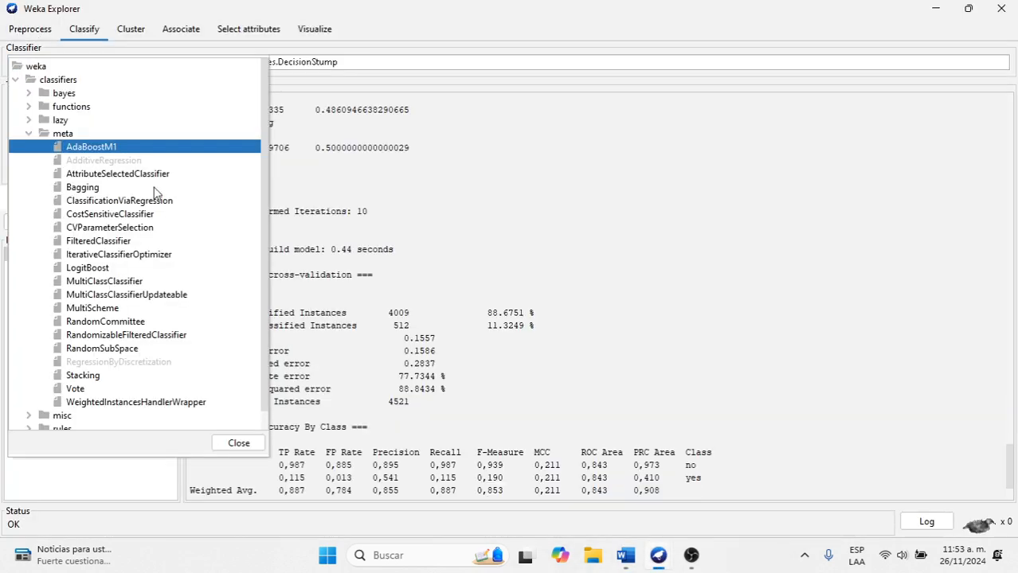
click(127, 175)
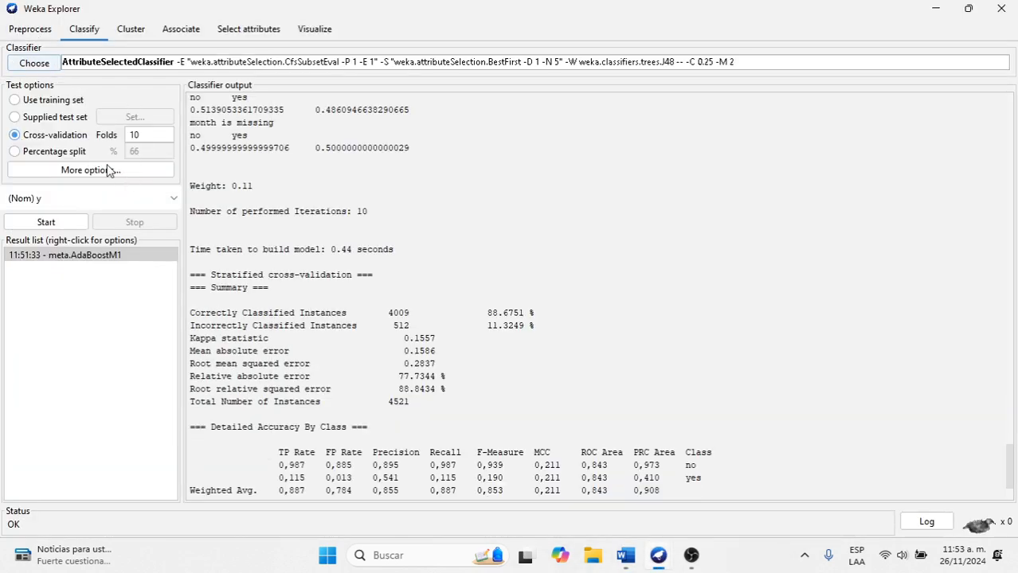
Step: Run AttributeSelectedClassifier with 10-fold cross-validation on class y and review its accuracy summary, pruned tree and selected attributes
click(47, 222)
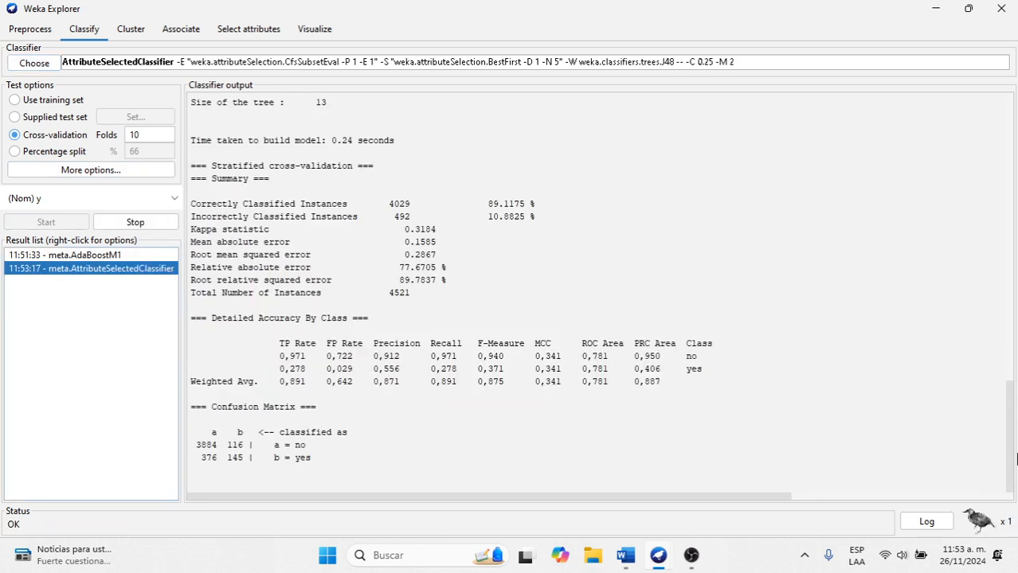
scroll(1013, 430, up, 2)
scroll(1013, 442, up, 10)
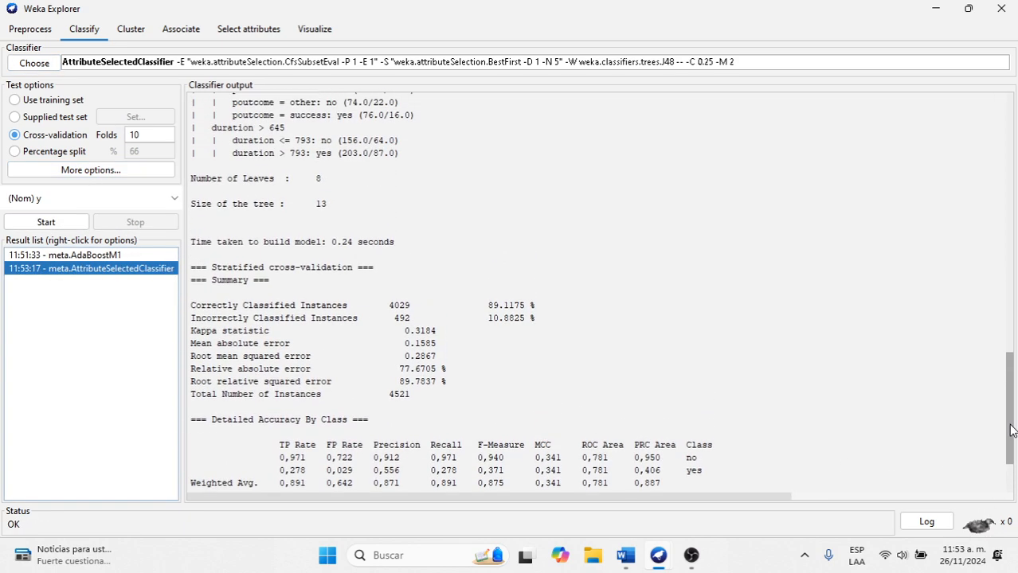
drag(980, 354, 982, 367)
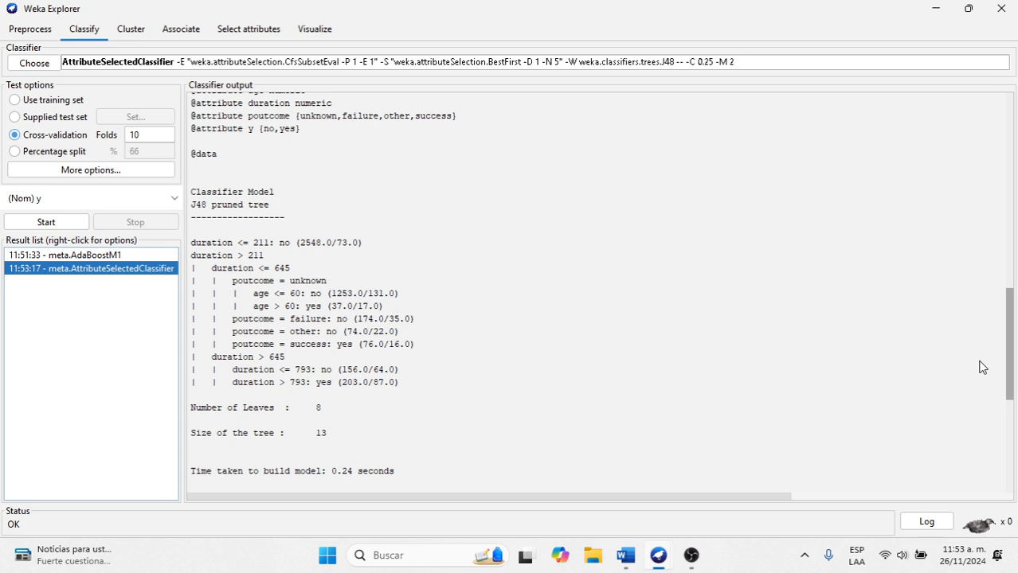
drag(981, 368, 997, 272)
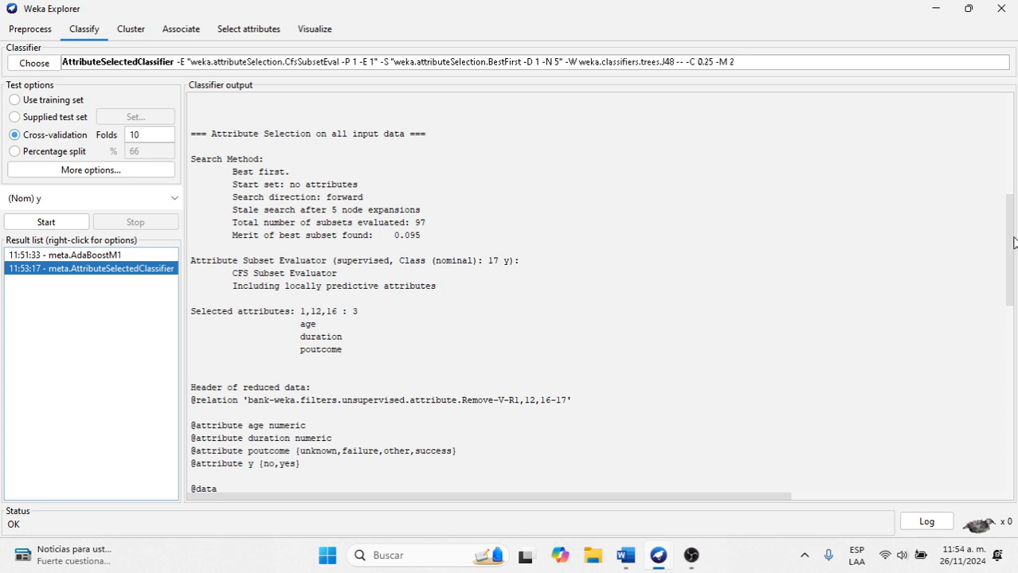
drag(1015, 287, 1015, 335)
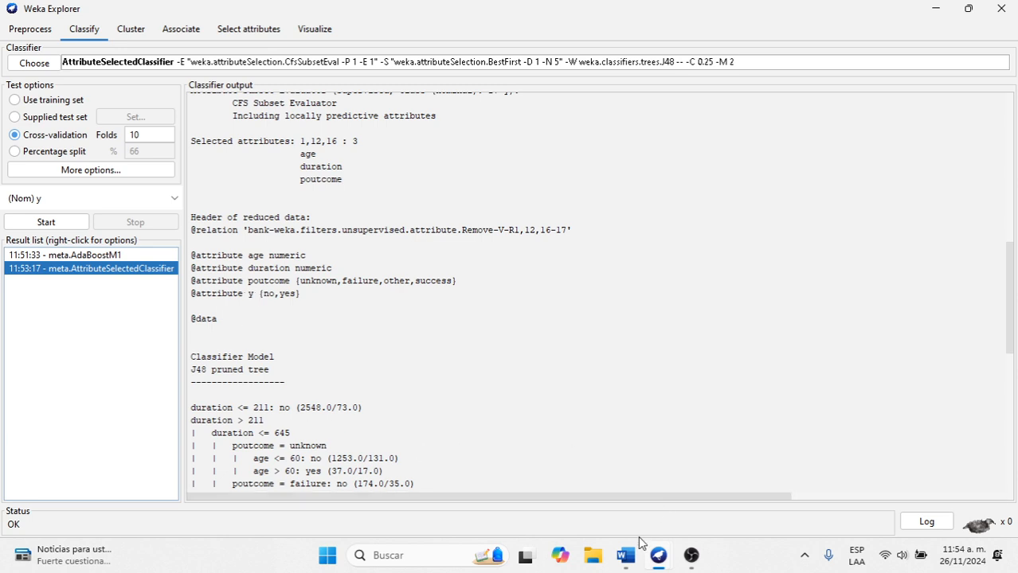
Step: Choose the Bagging meta classifier and consult its notes in the Word document Algoritmos Weka before returning to Weka Explorer
click(41, 70)
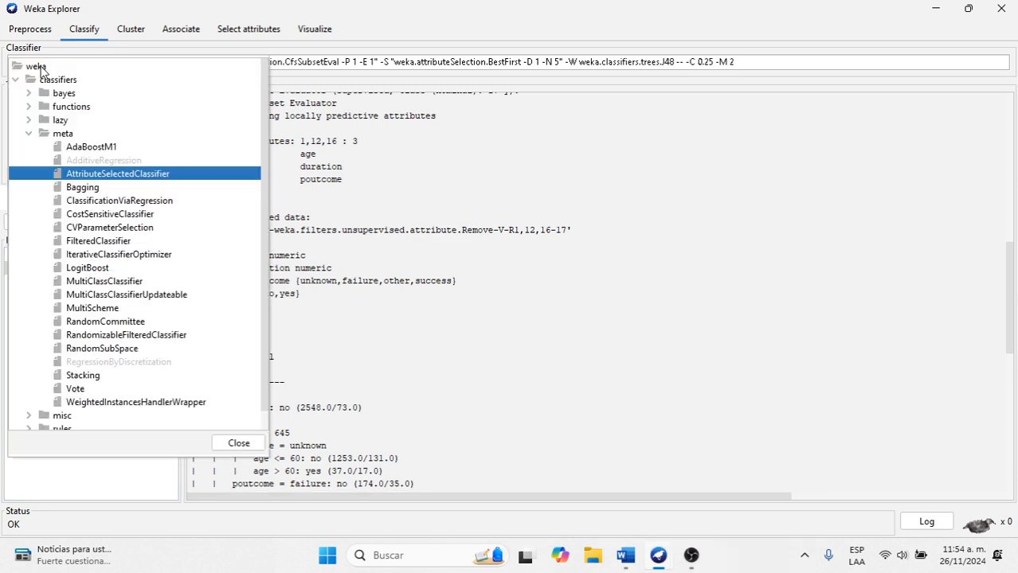
click(99, 190)
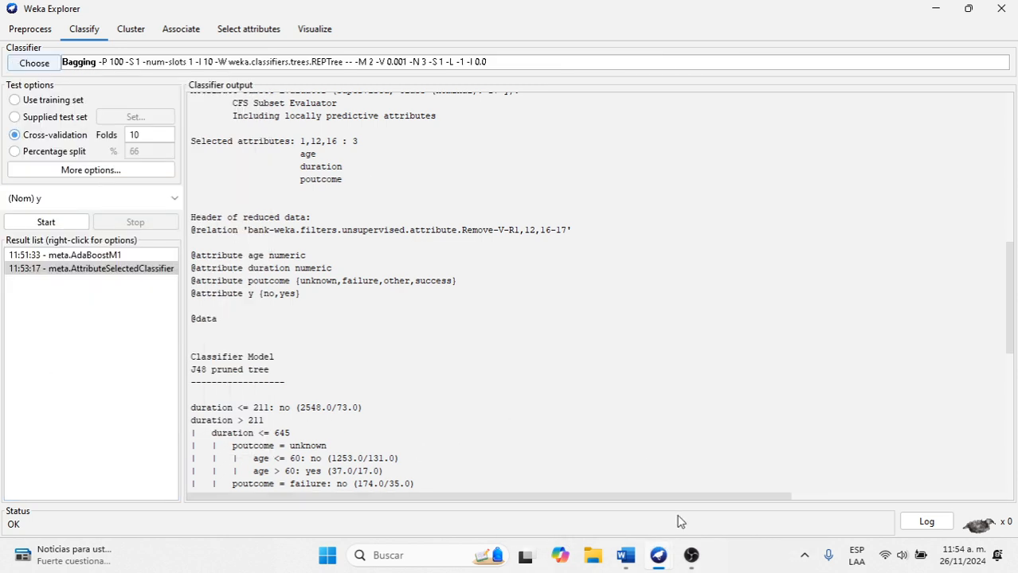
click(628, 557)
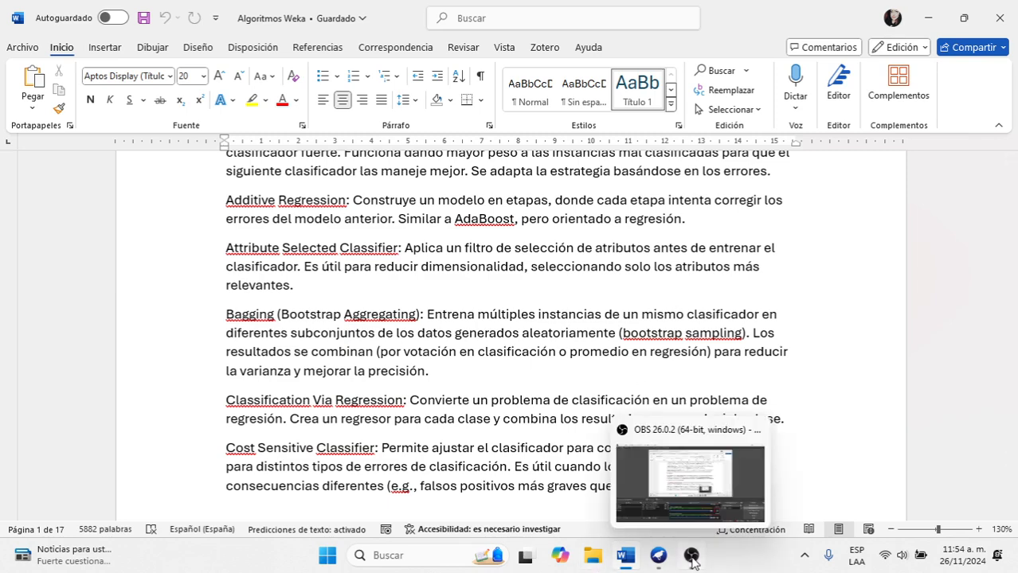
mouse_move(658, 564)
click(680, 472)
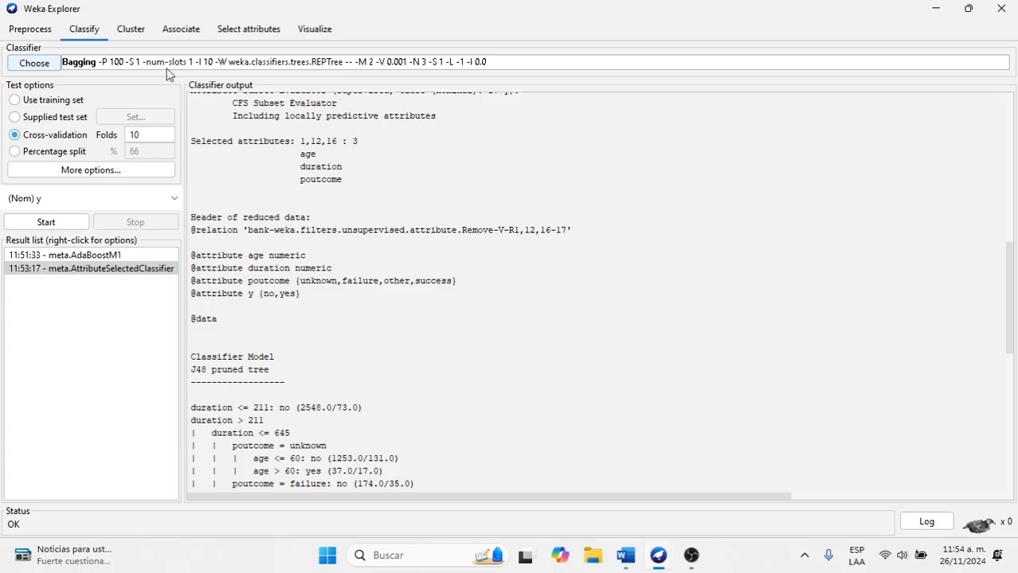
Step: Run Bagging with 10-fold cross-validation on class y and review its model details and accuracy summary
click(48, 223)
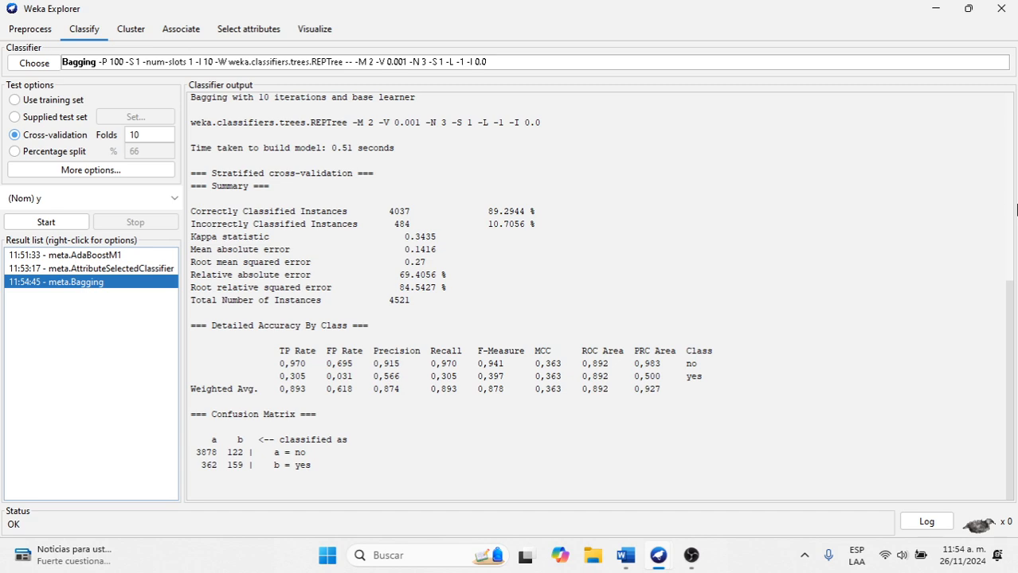
drag(1005, 385, 1002, 283)
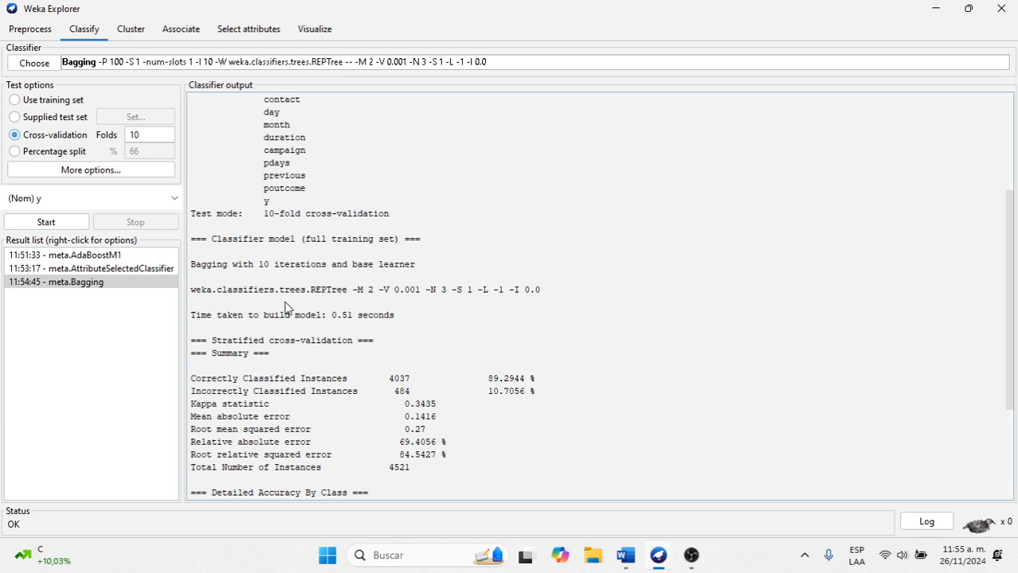
Step: Choose the ClassificationViaRegression meta classifier and read its notes in the Word document Algoritmos Weka
click(24, 66)
click(98, 201)
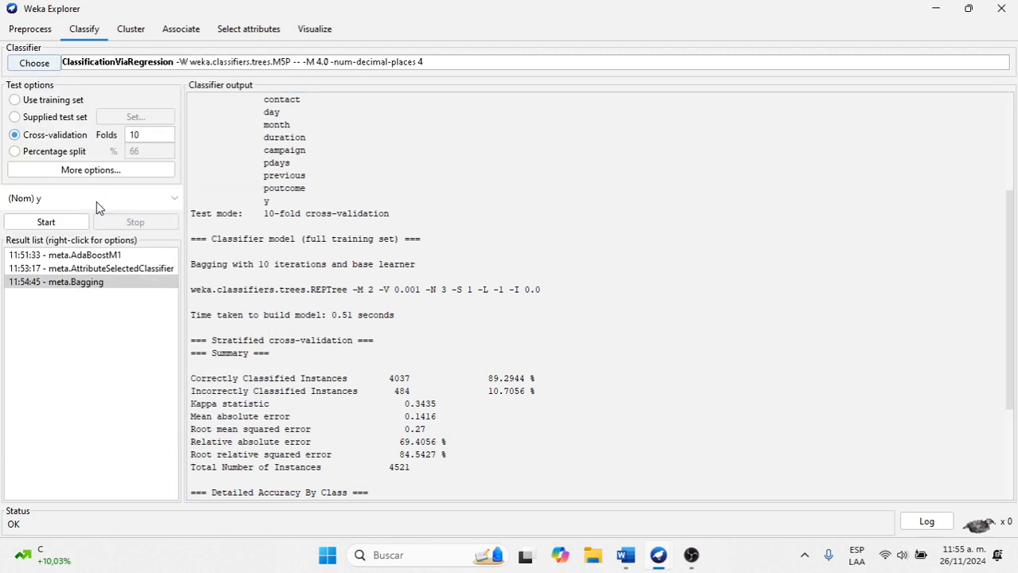
click(626, 555)
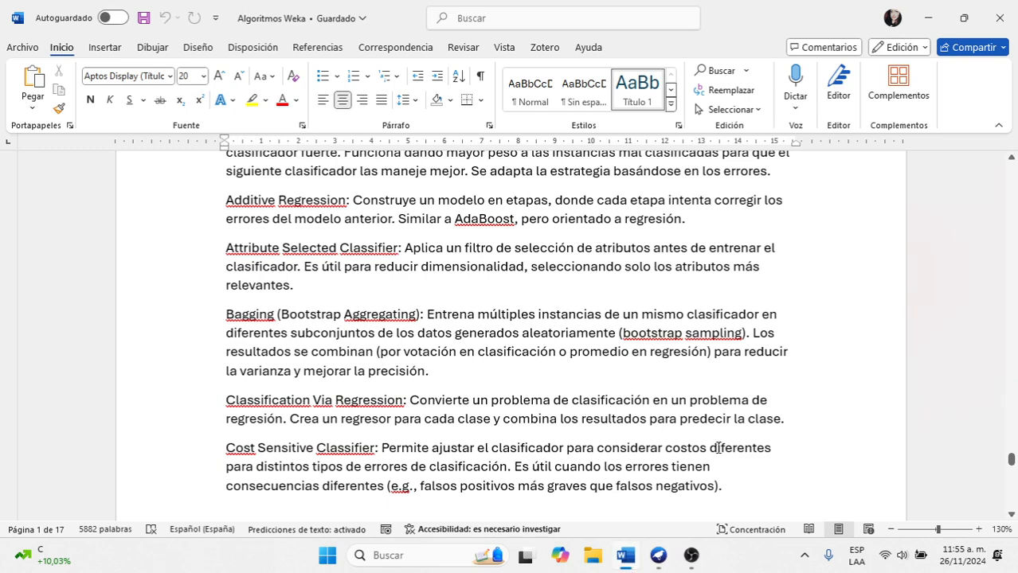
click(1012, 514)
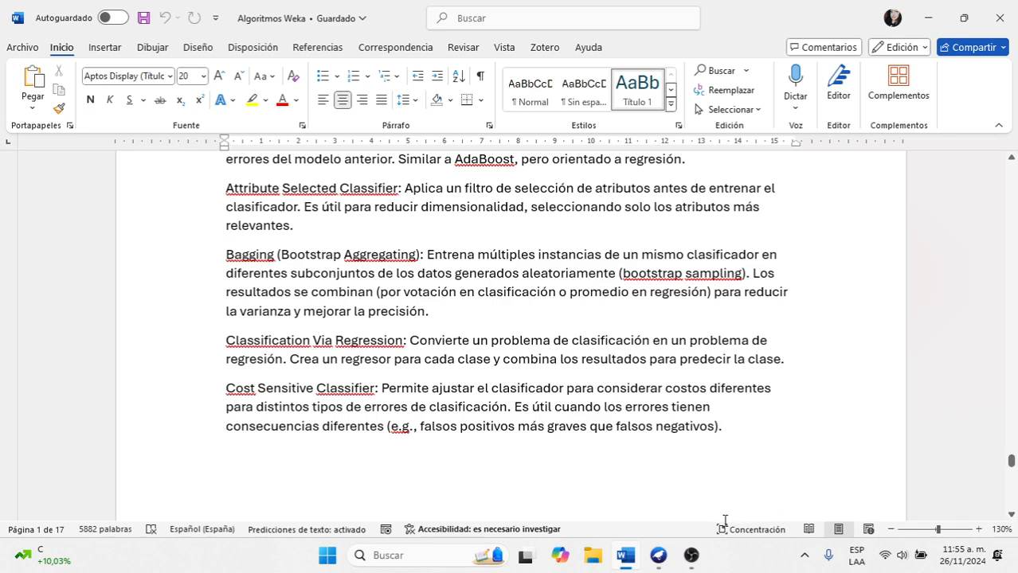
Step: Back in Weka Explorer, run ClassificationViaRegression with 10-fold cross-validation on class y and review its accuracy summary, M5 model tree and linear models
click(658, 555)
click(677, 477)
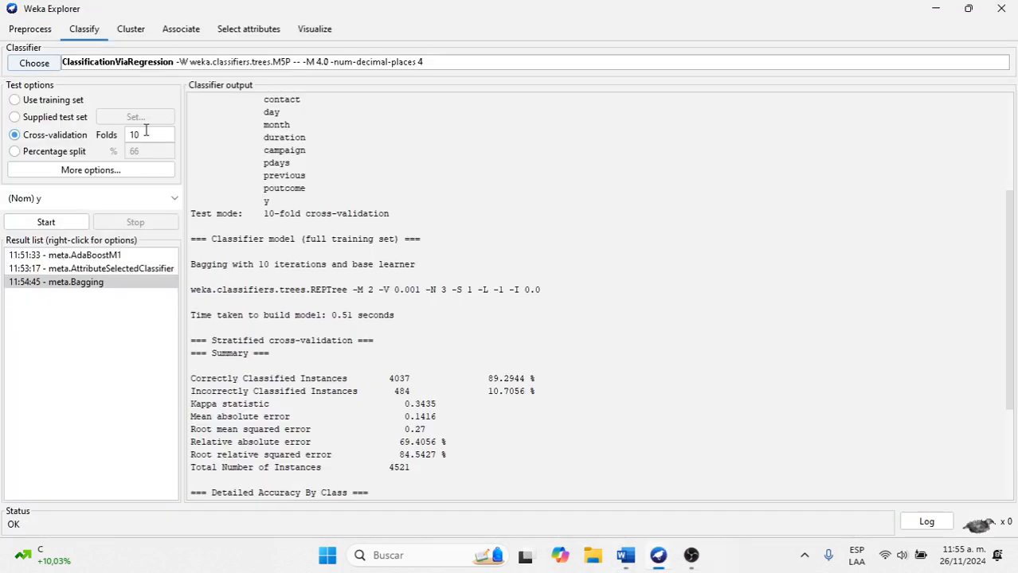
click(48, 222)
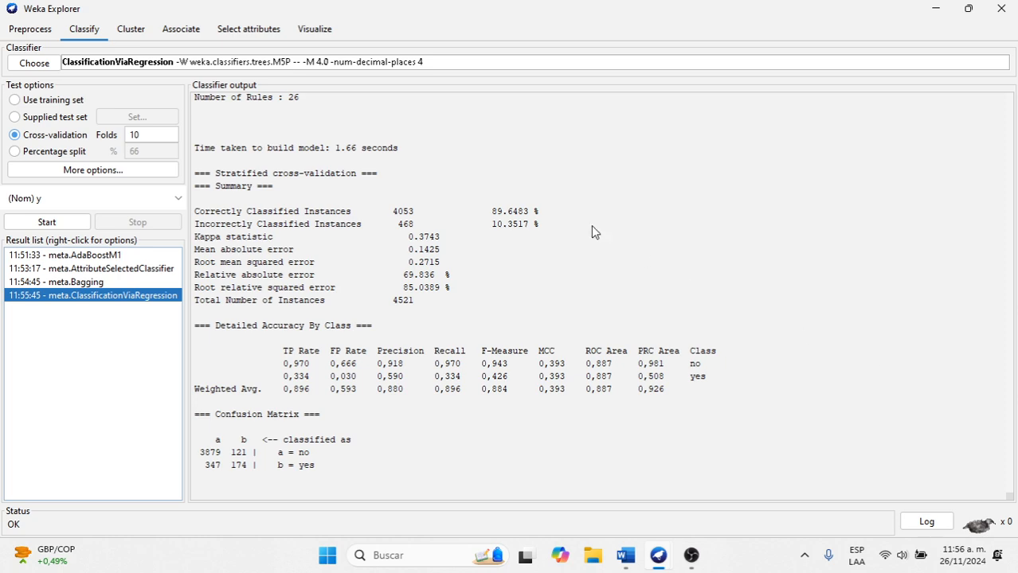
click(991, 439)
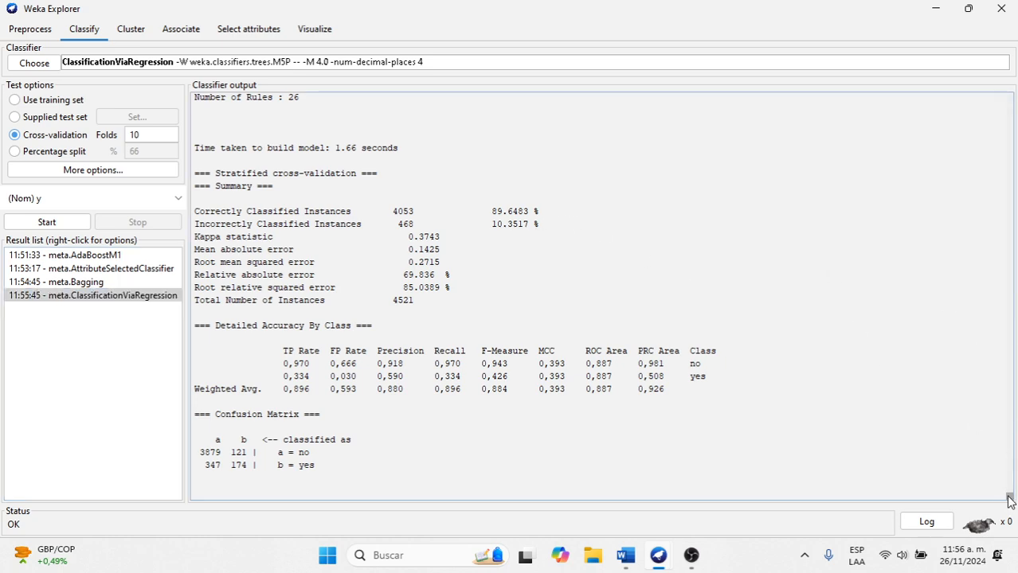
scroll(1009, 498, up, 4)
drag(1009, 498, 1013, 107)
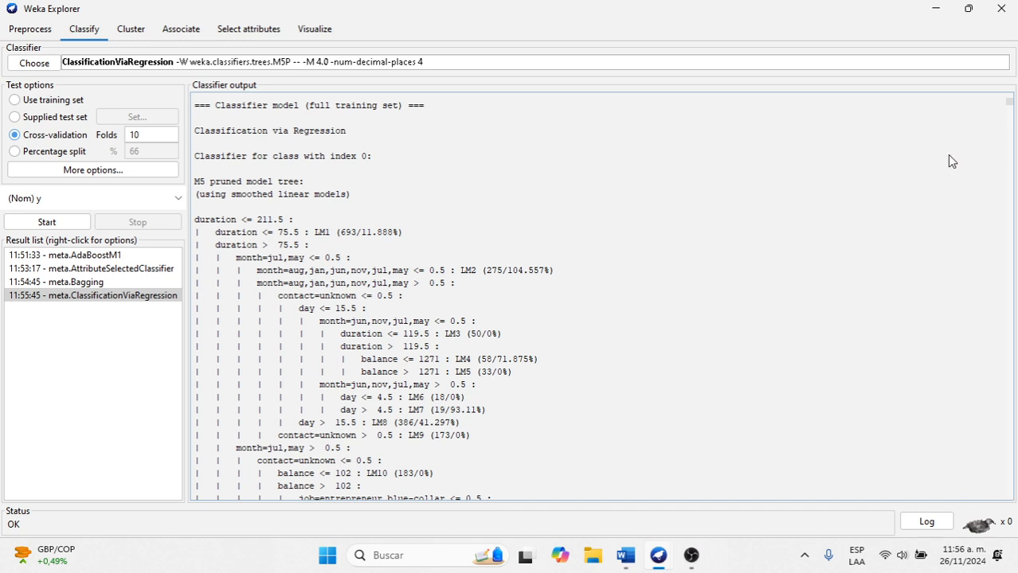
drag(1009, 107, 1010, 118)
scroll(1009, 119, down, 1)
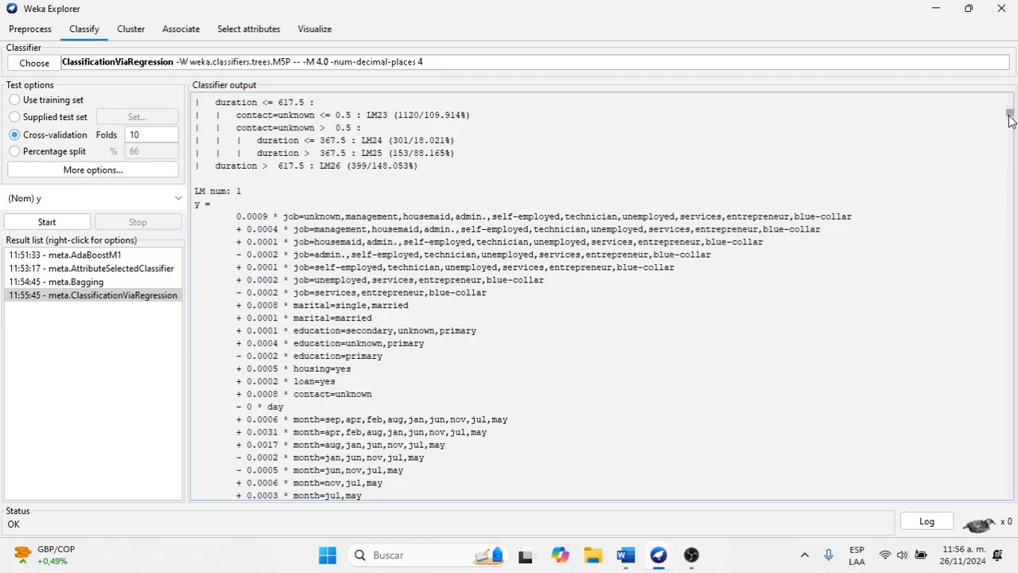
drag(1010, 120, 940, 502)
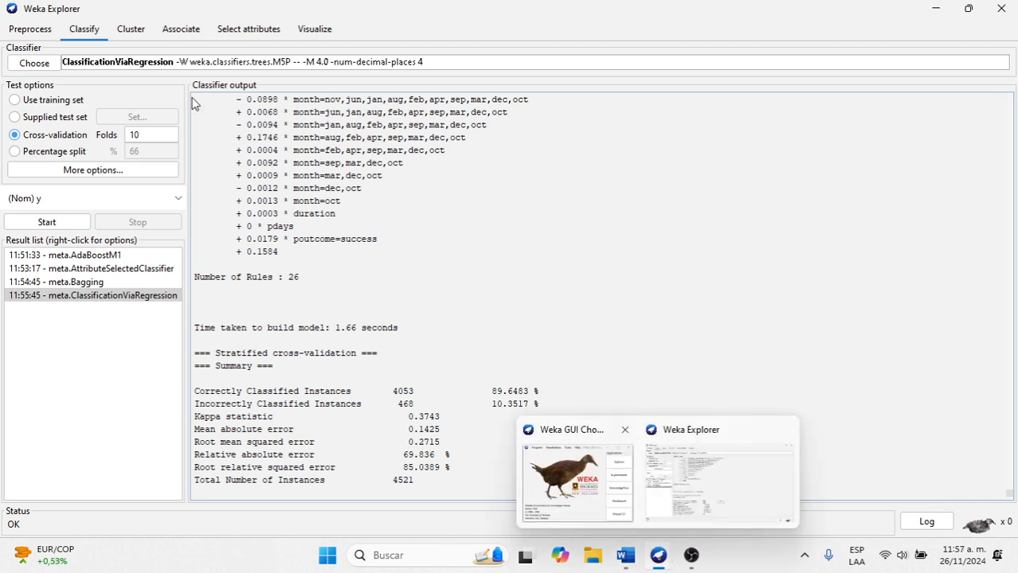
Step: Choose the CostSensitiveClassifier meta classifier and consult its notes in the Word document Algoritmos Weka before returning to Weka Explorer
click(47, 63)
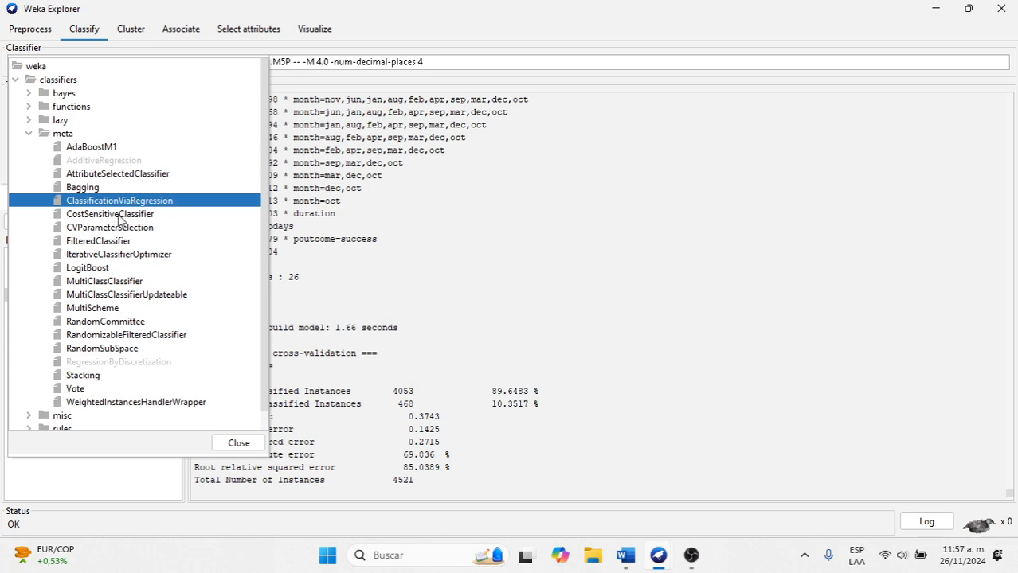
click(114, 215)
click(626, 555)
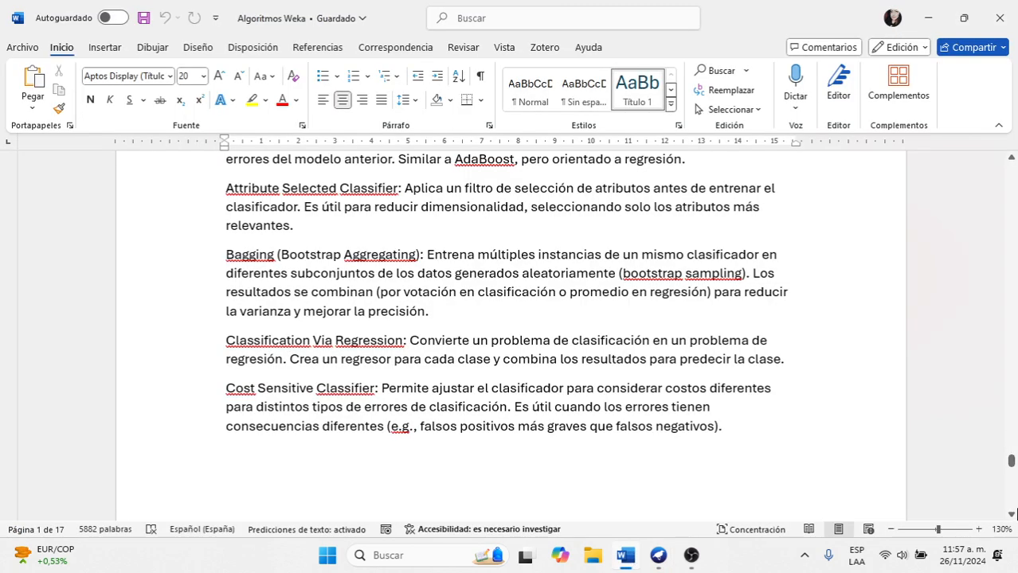
click(1011, 516)
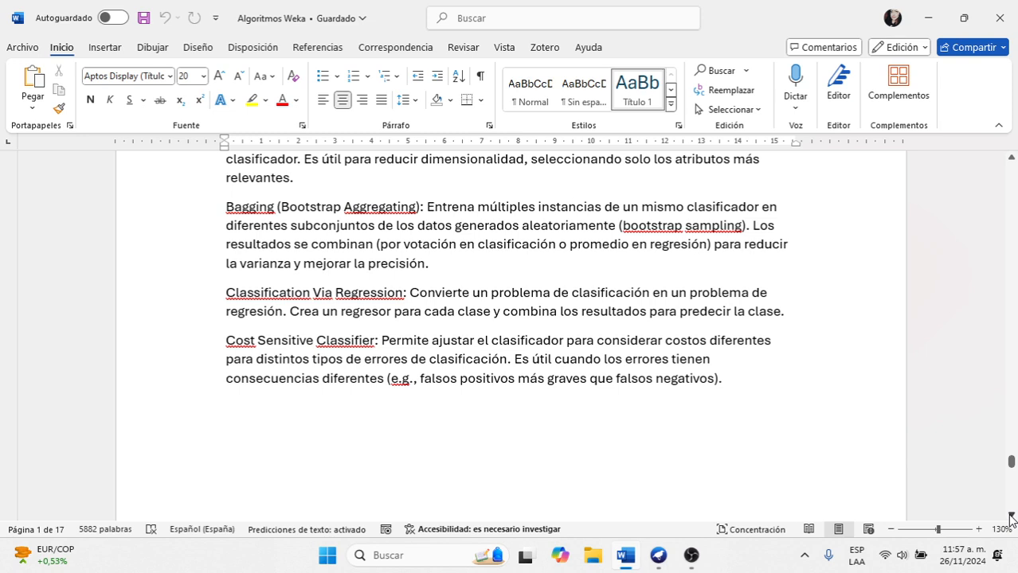
click(658, 555)
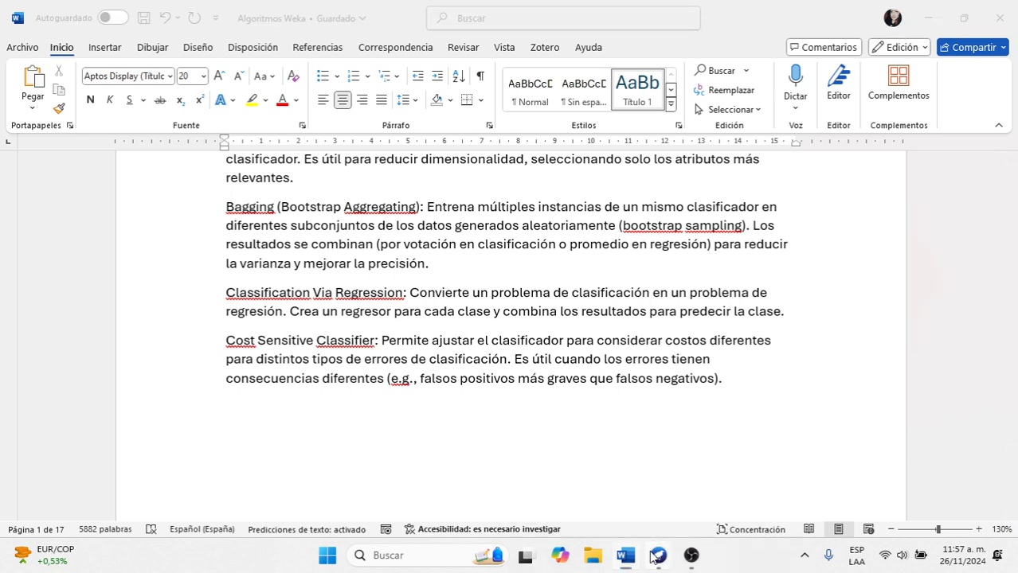
click(667, 516)
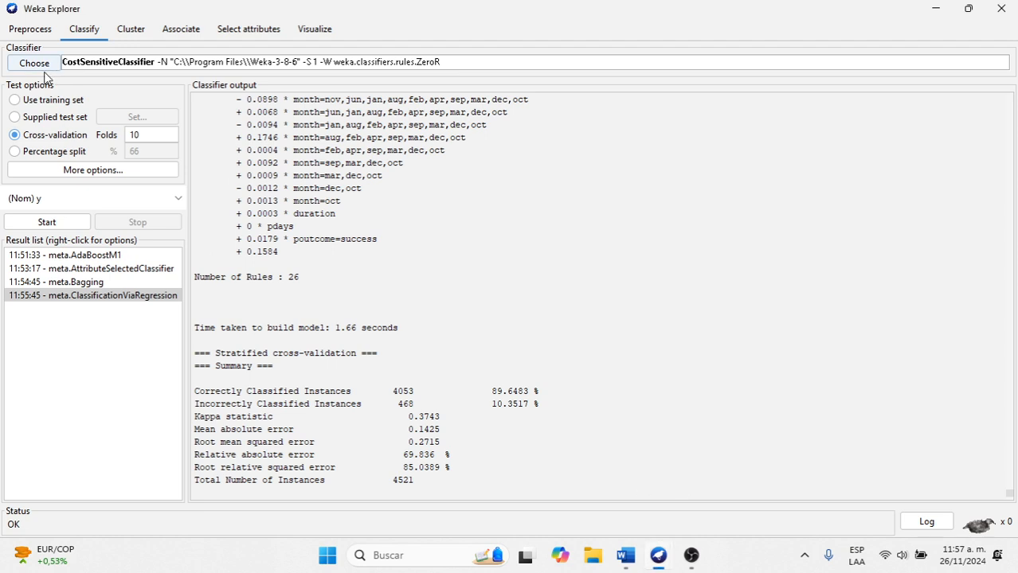
Step: Try to run CostSensitiveClassifier with 10-fold cross-validation on class y, and delete its entry from the result list
click(45, 223)
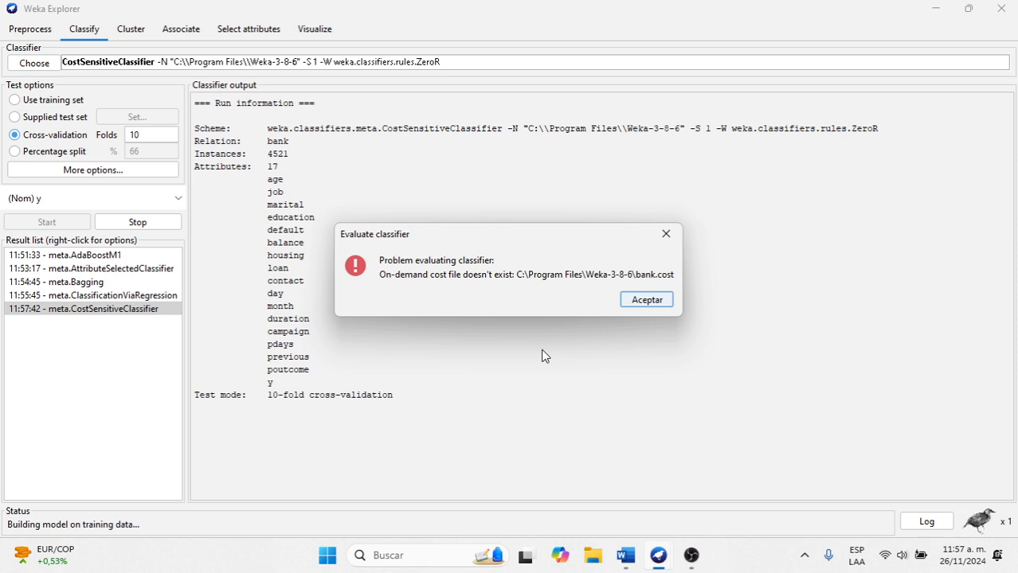
click(647, 300)
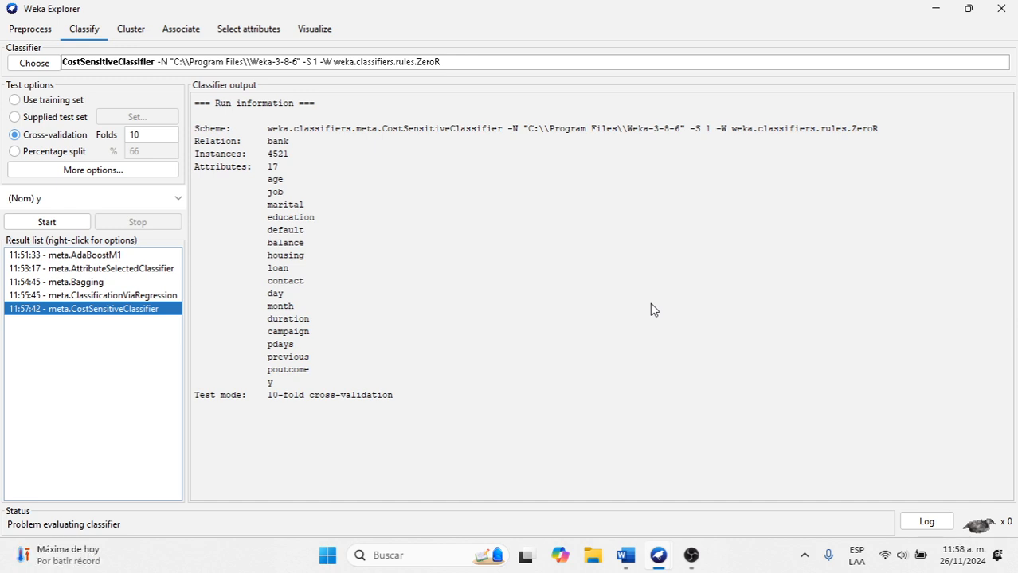
right_click(60, 312)
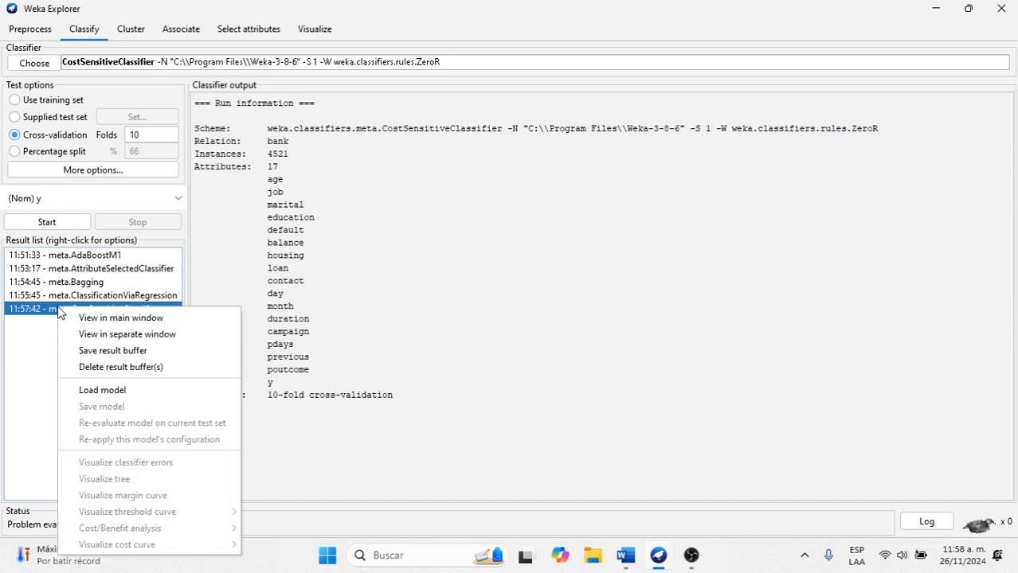
click(97, 370)
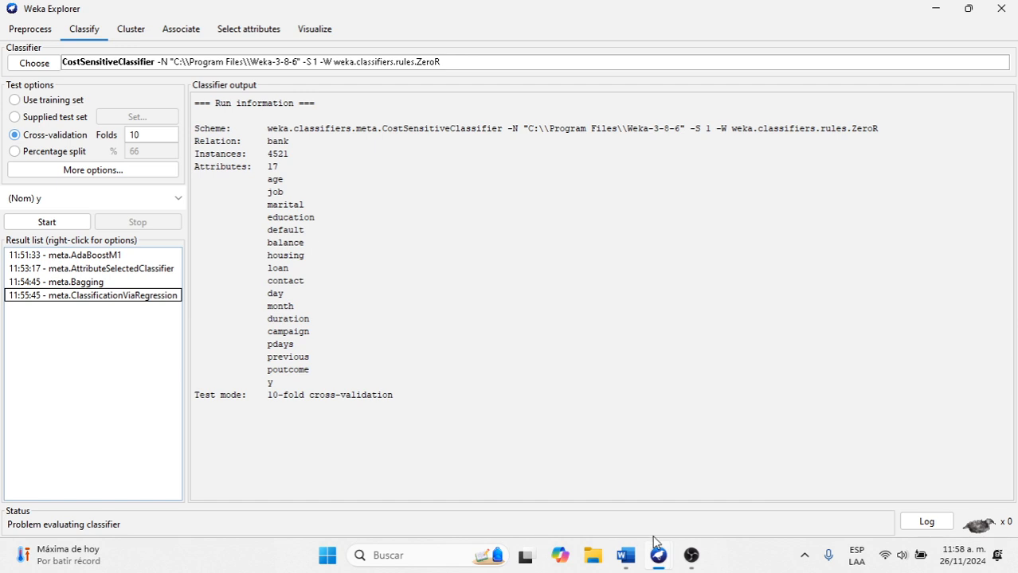
Step: Choose the CVParameterSelection meta classifier and read its notes in the Word document Algoritmos Weka before returning to Weka Explorer
click(34, 63)
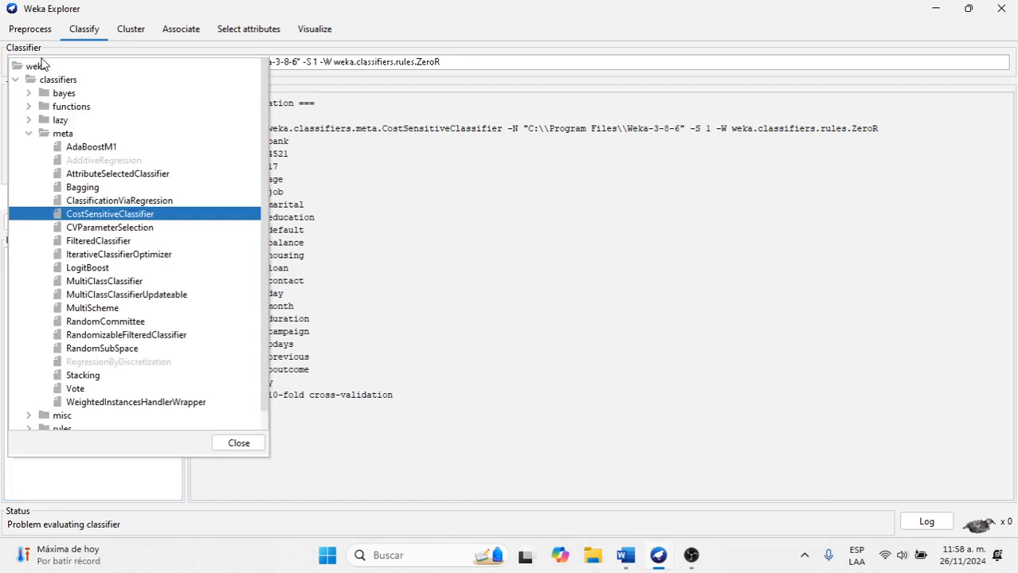
click(84, 228)
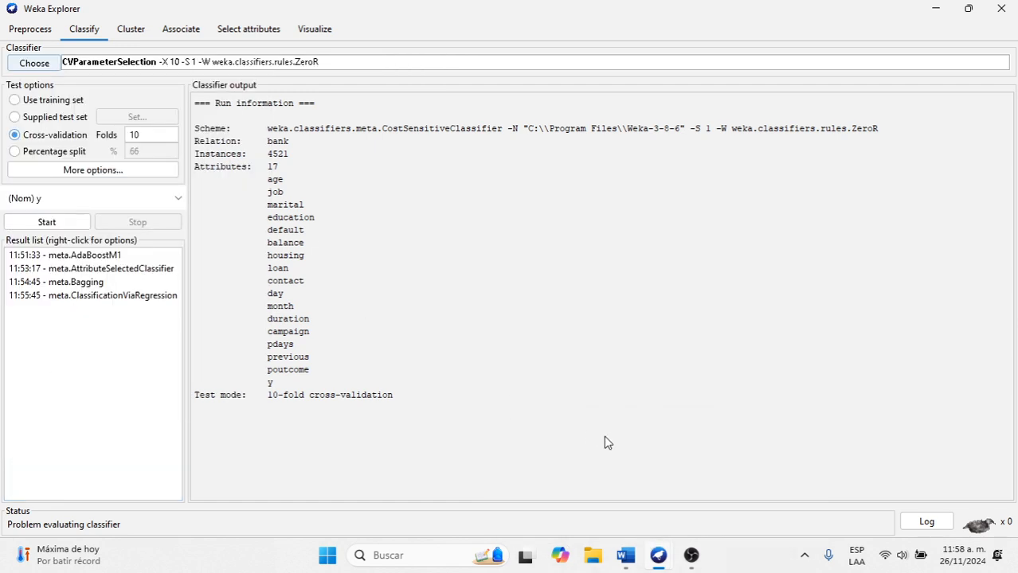
click(626, 555)
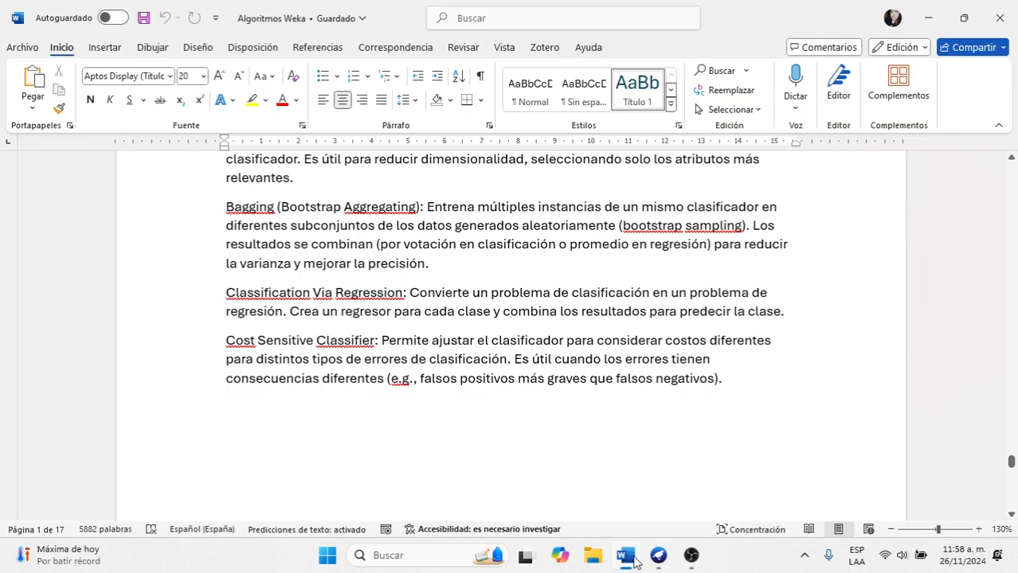
click(1011, 516)
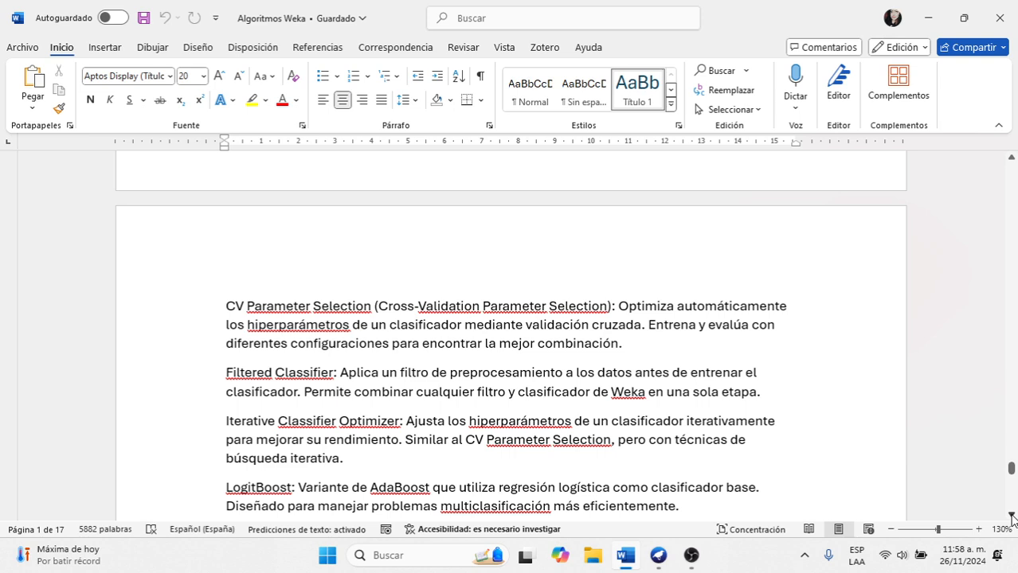
click(657, 558)
click(706, 470)
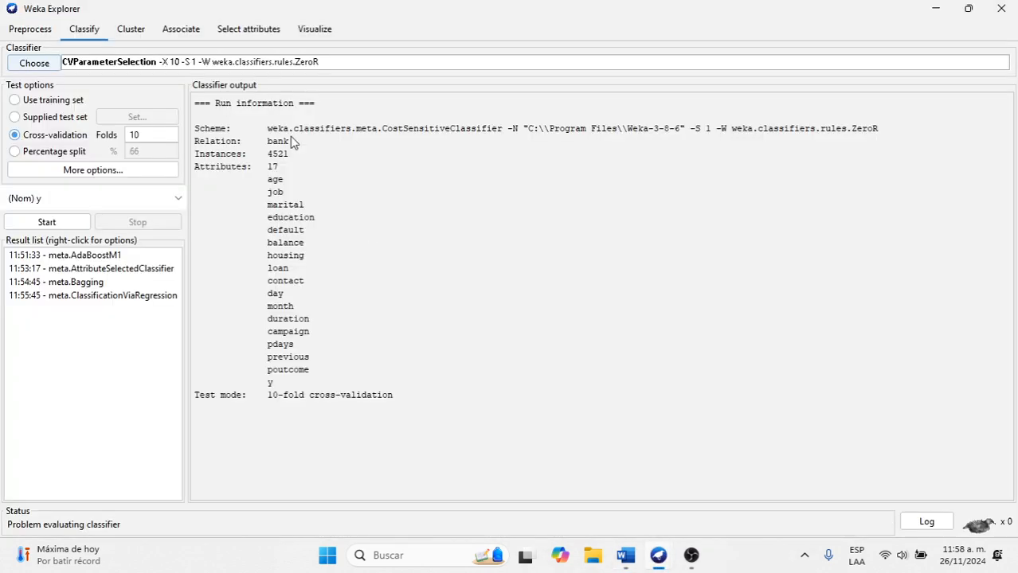
Step: Run CVParameterSelection with 10-fold cross-validation on class y and review its model details and accuracy summary
click(44, 222)
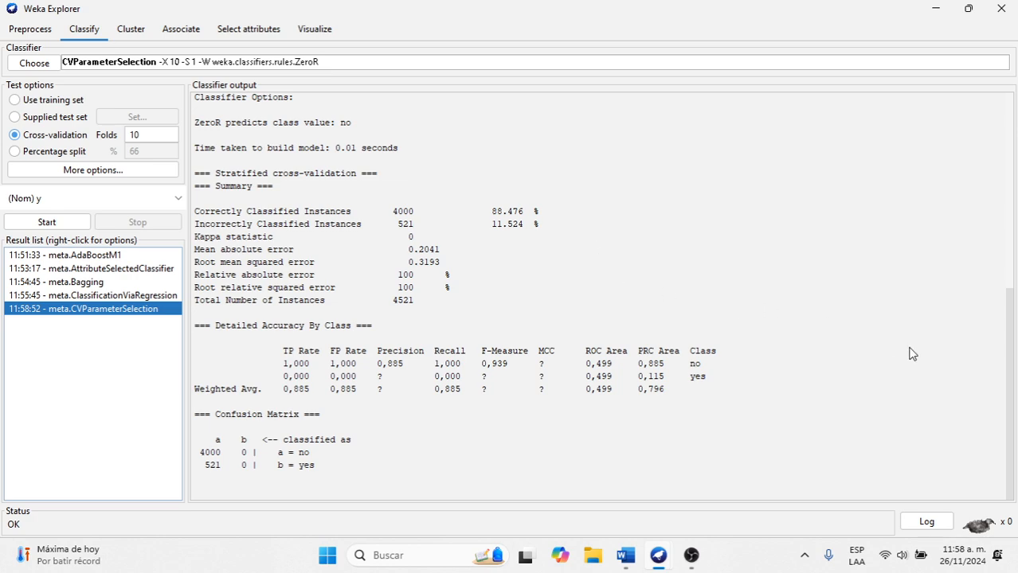
scroll(1013, 450, up, 1)
drag(1013, 450, 1001, 363)
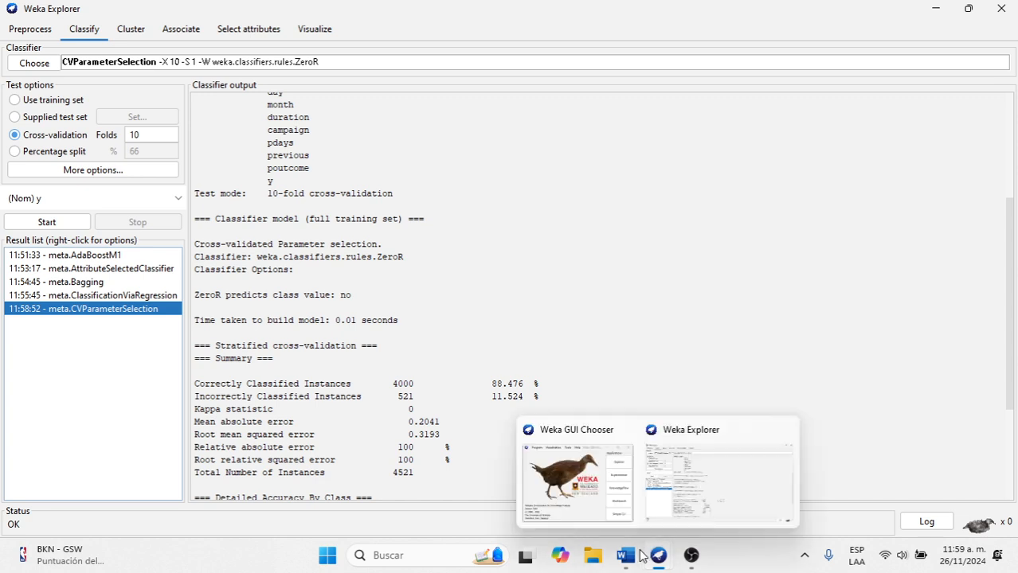
mouse_move(628, 562)
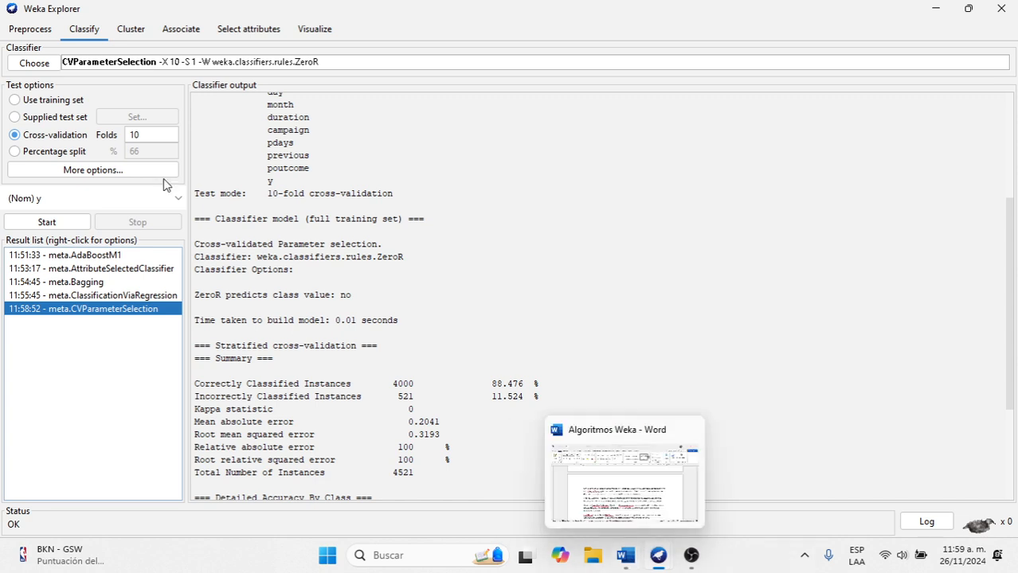
Step: Choose the FilteredClassifier meta classifier and read its notes in the Word document Algoritmos Weka before returning to Weka Explorer
click(35, 64)
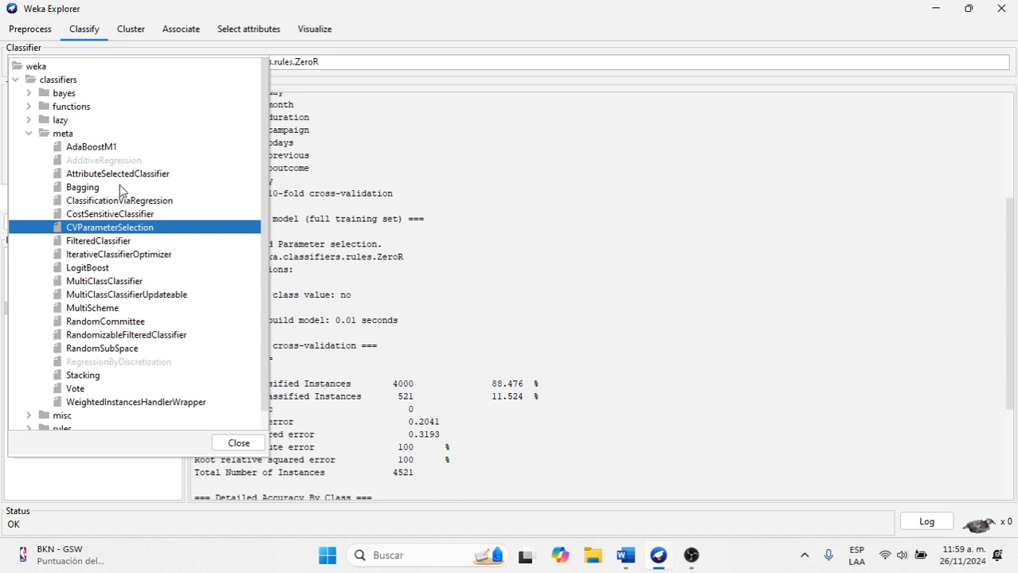
mouse_move(90, 247)
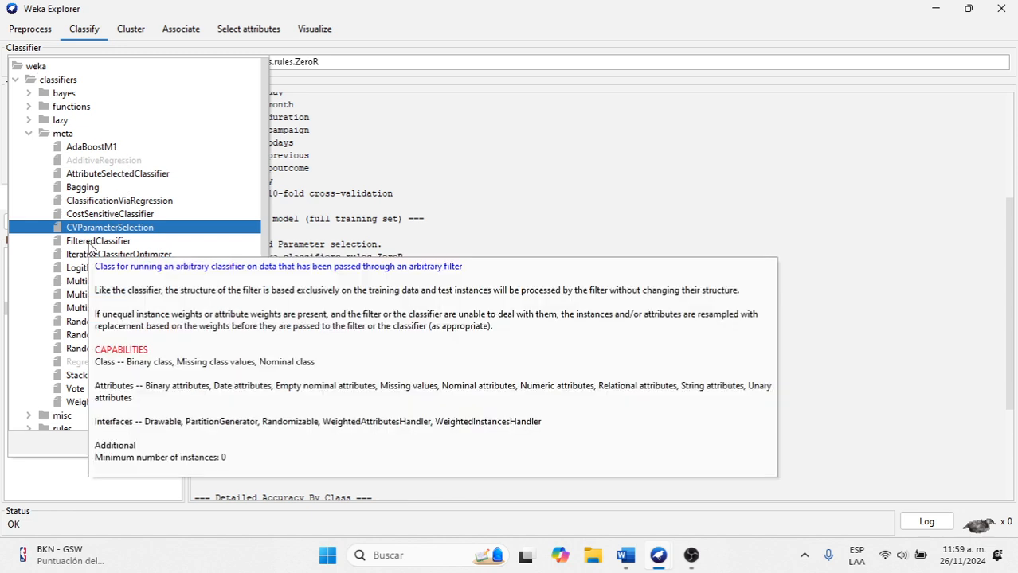
click(89, 243)
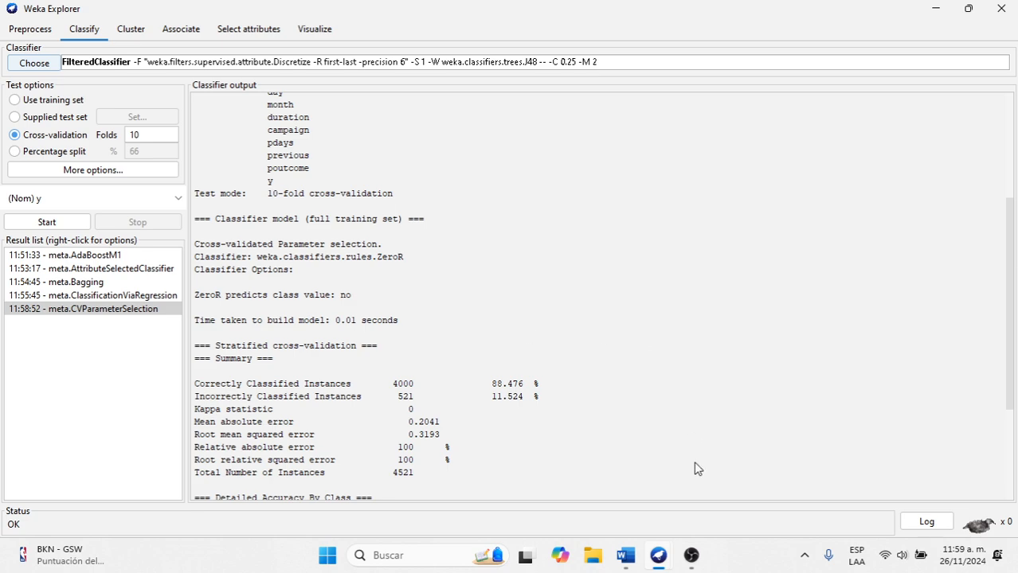
click(627, 556)
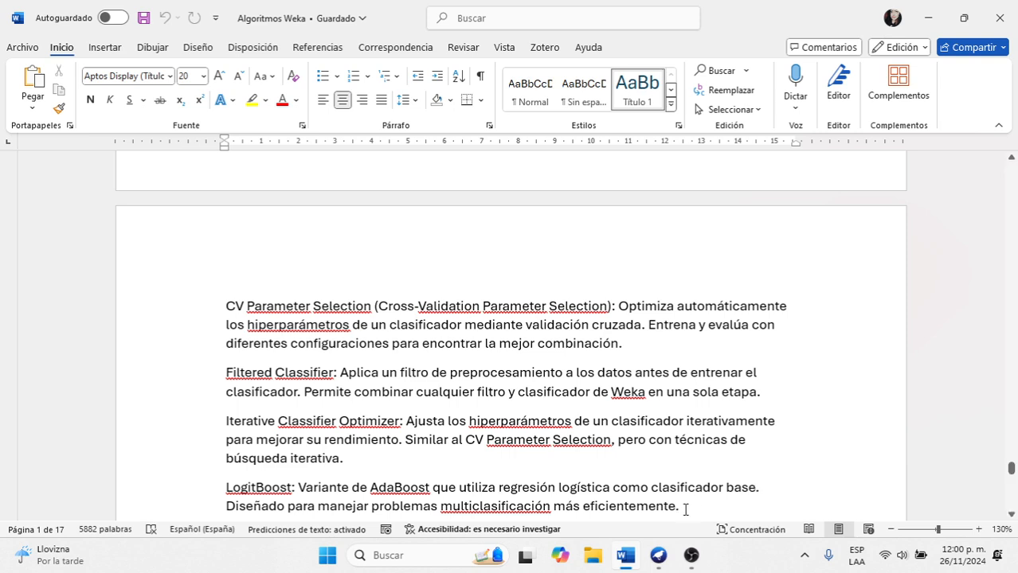
click(655, 557)
click(711, 489)
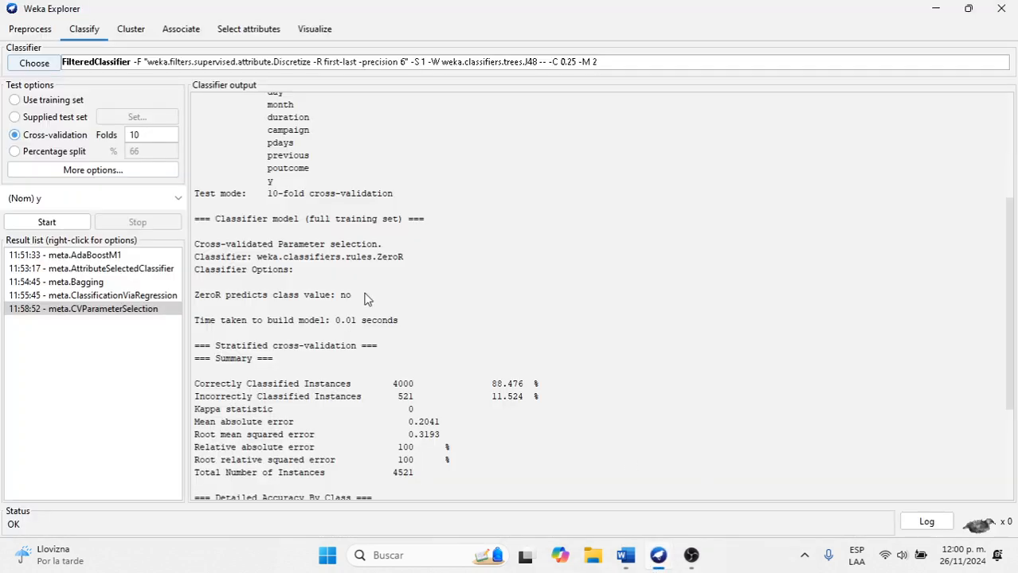
Step: Run FilteredClassifier with 10-fold cross-validation on class y and review its accuracy summary, decision tree and filtered attribute header
click(48, 223)
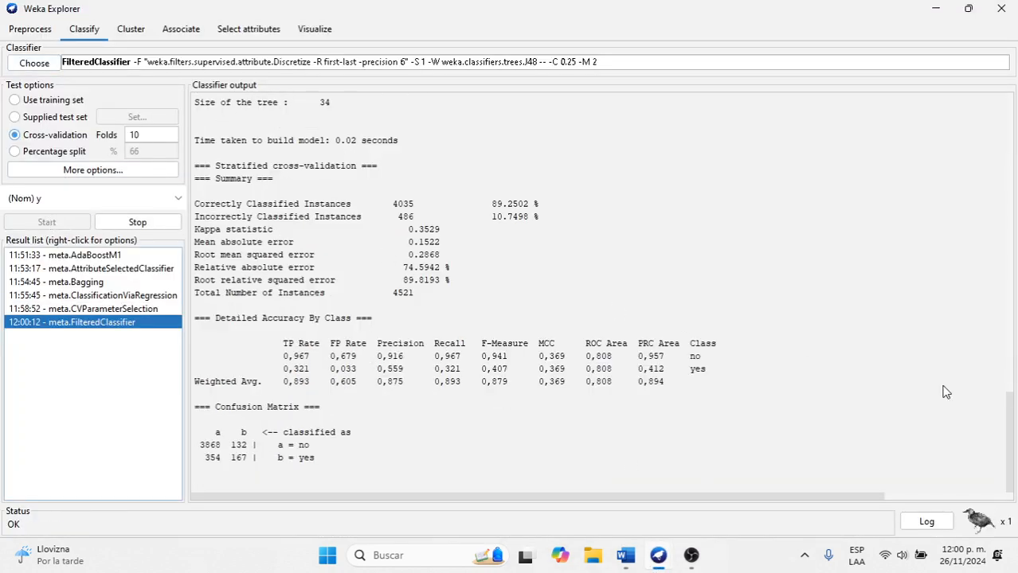
drag(1011, 439, 1005, 322)
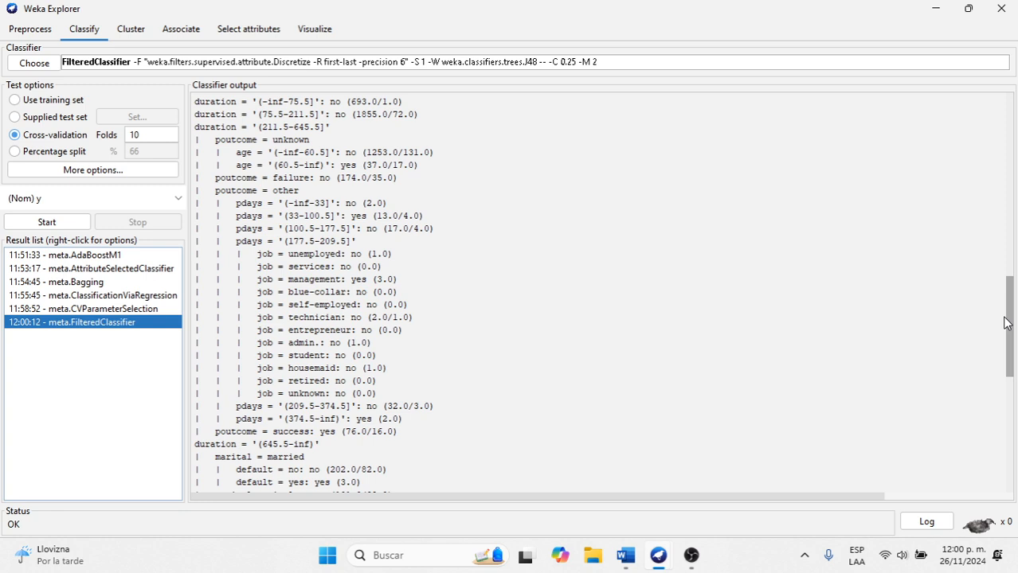
drag(1005, 322, 1014, 208)
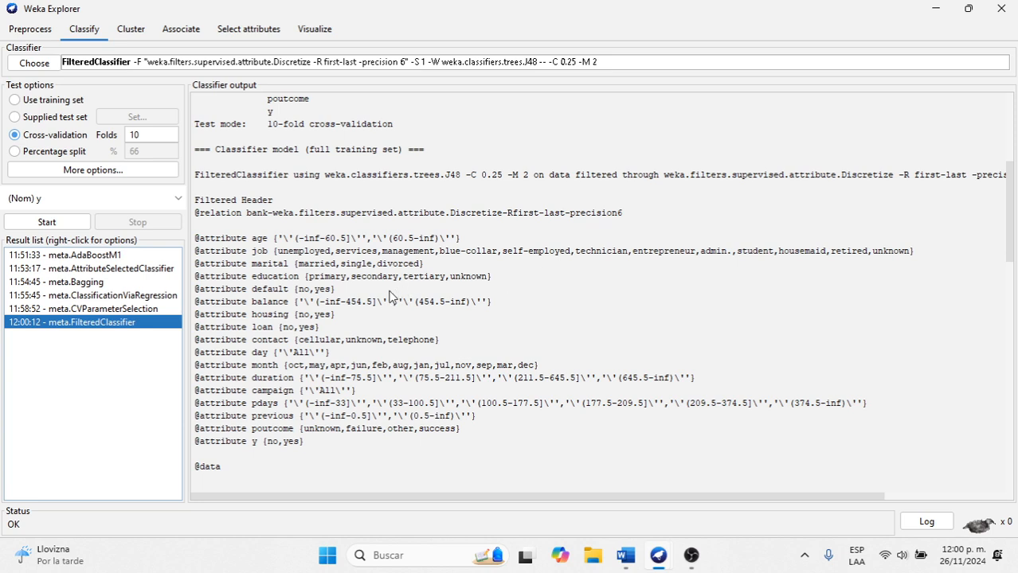
Step: Browse the supervised attribute and instance filters and the unsupervised attribute filters available for preprocessing, without selecting one
click(16, 29)
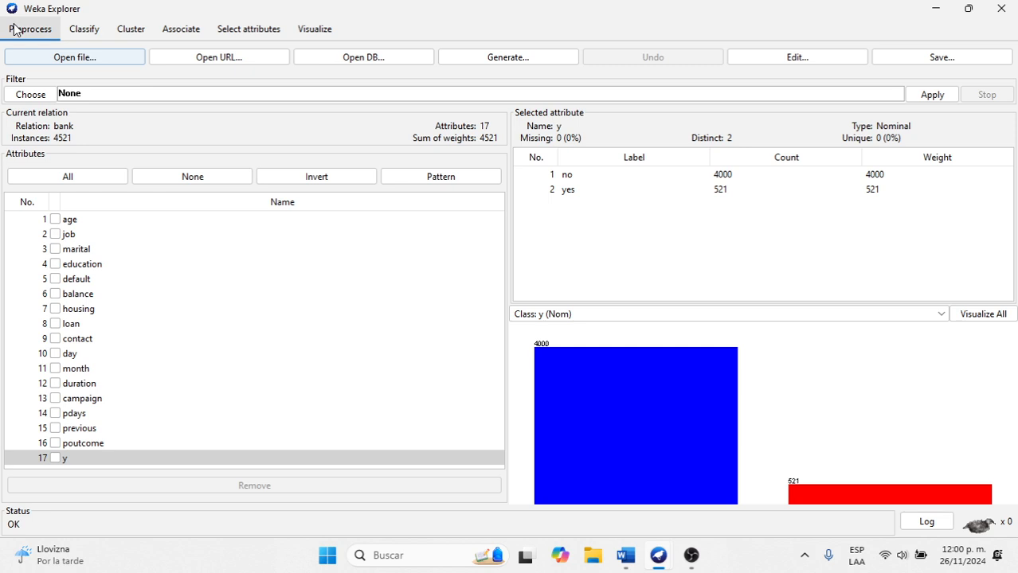
click(22, 96)
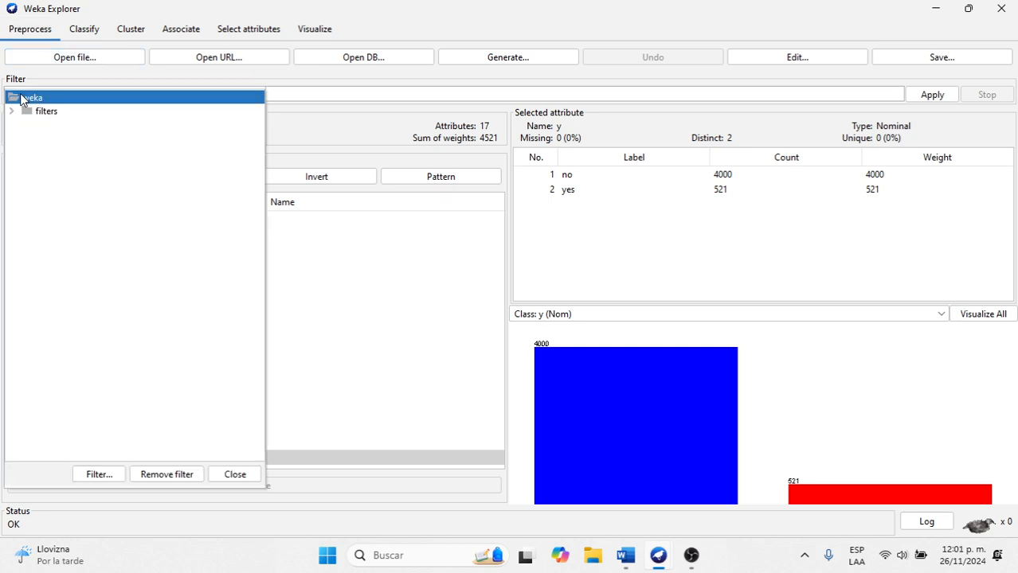
click(12, 111)
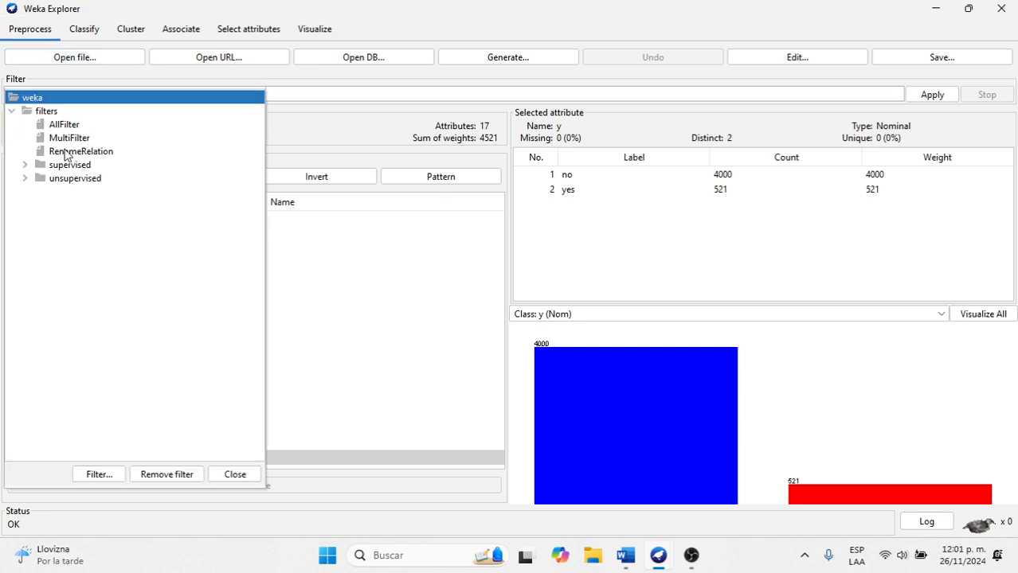
click(25, 165)
click(24, 206)
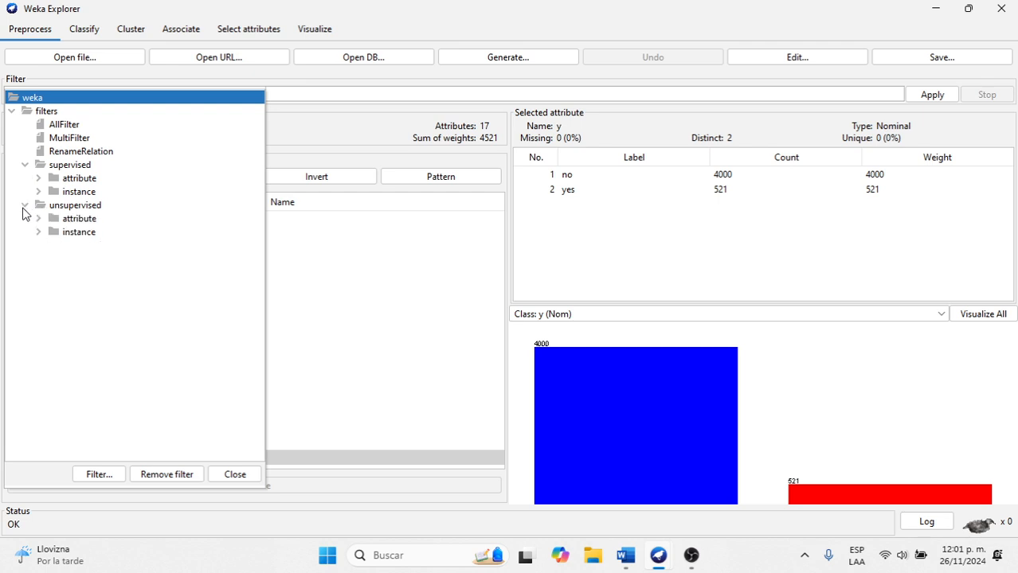
click(38, 178)
click(38, 299)
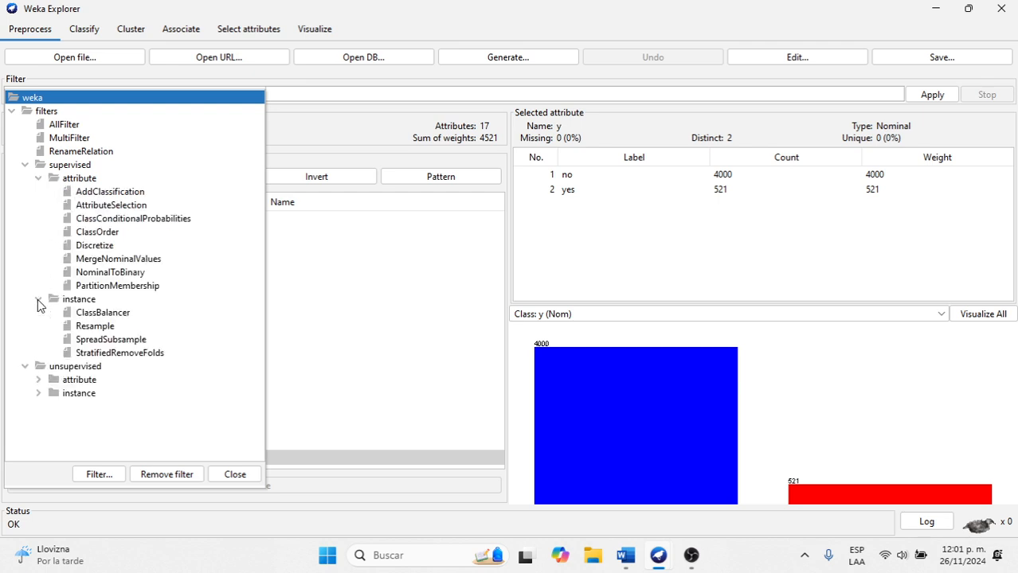
click(37, 381)
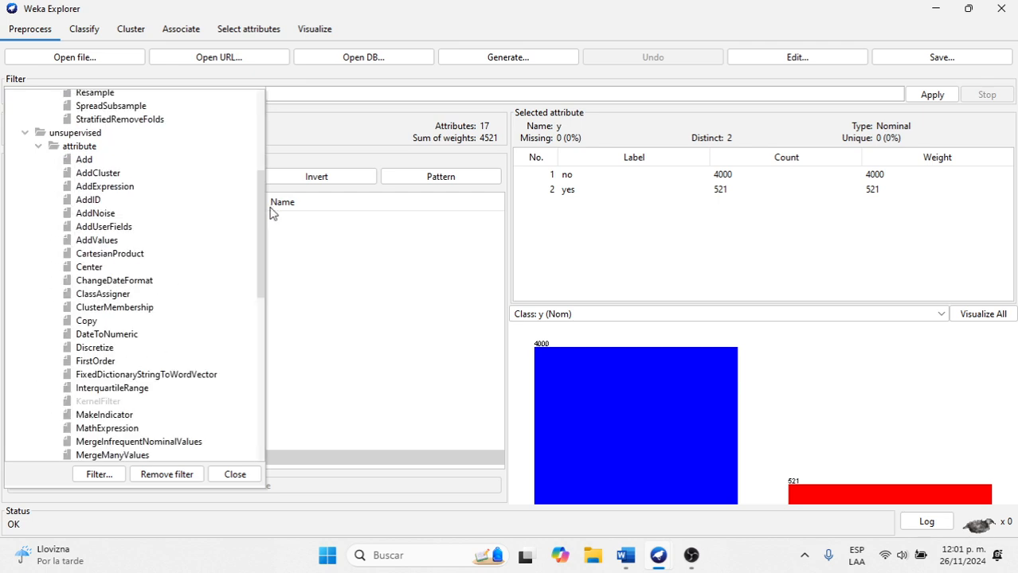
click(235, 474)
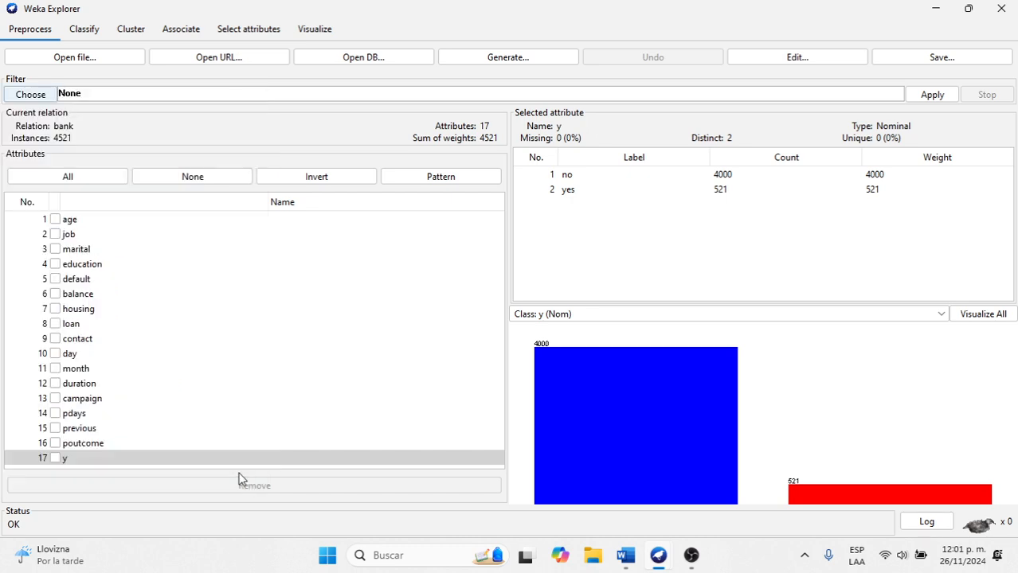
Step: Choose the IterativeClassifierOptimizer meta classifier and read its notes in the Word document Algoritmos Weka before returning to Weka Explorer
click(84, 30)
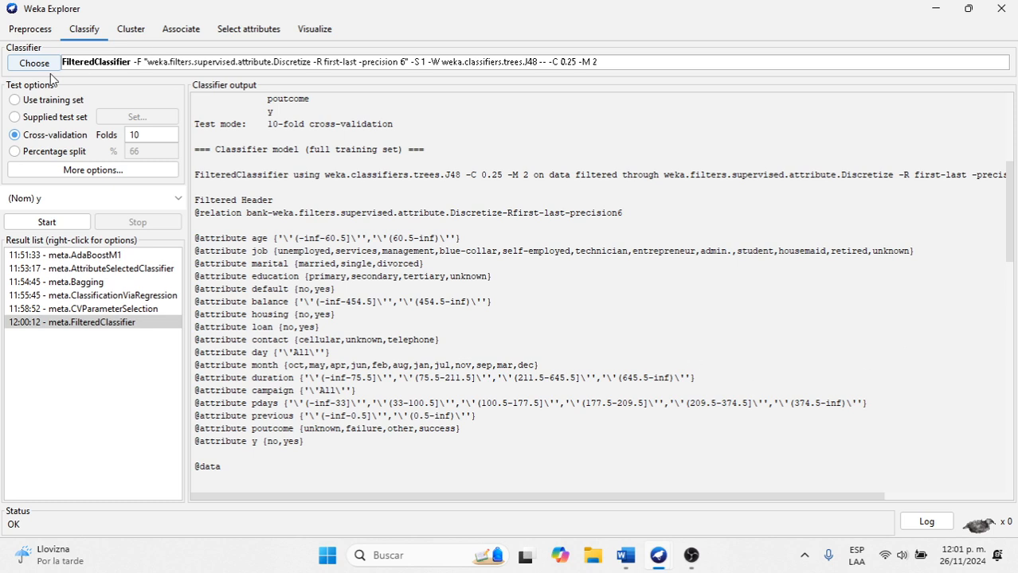
click(28, 64)
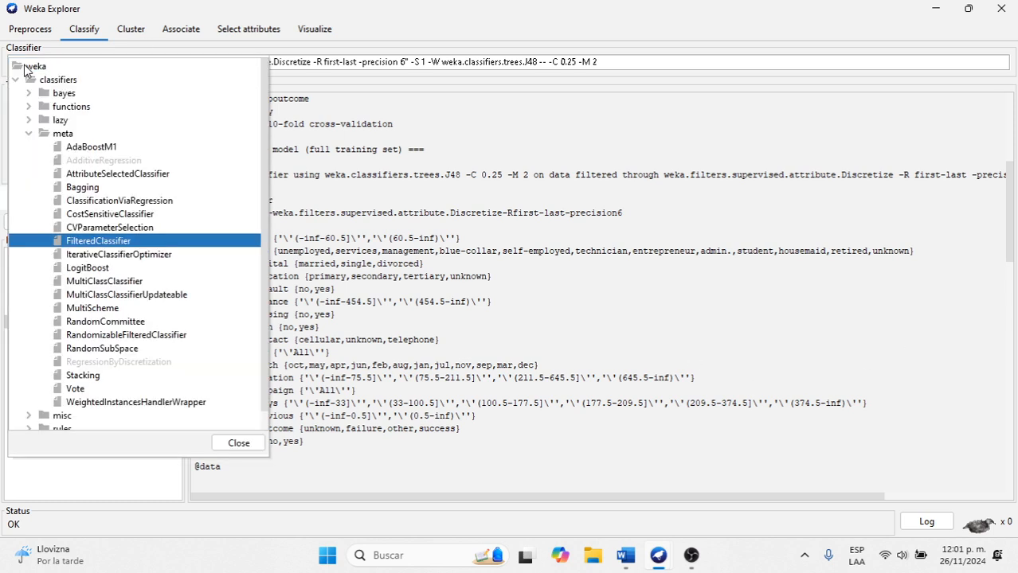
click(112, 255)
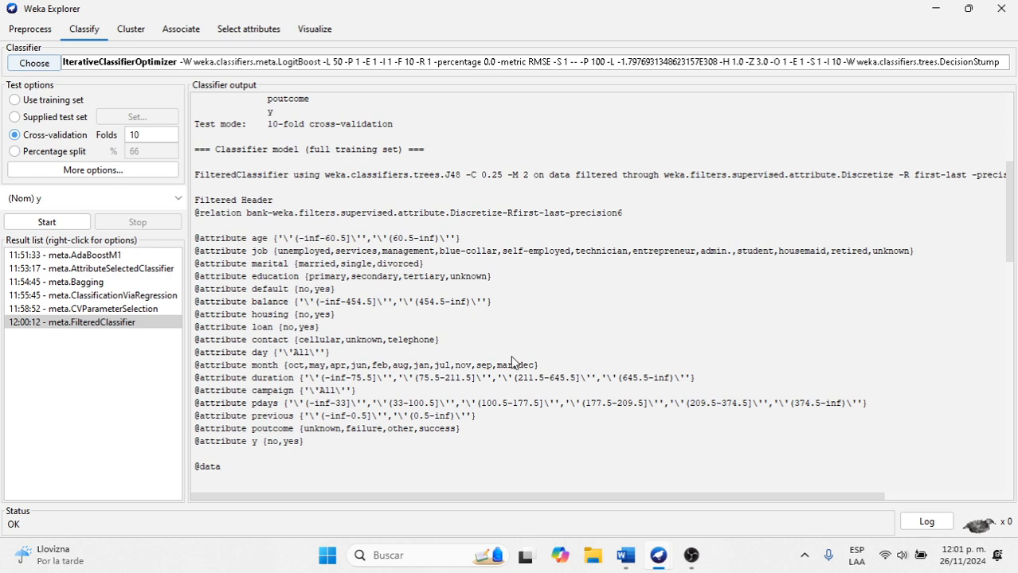
click(625, 556)
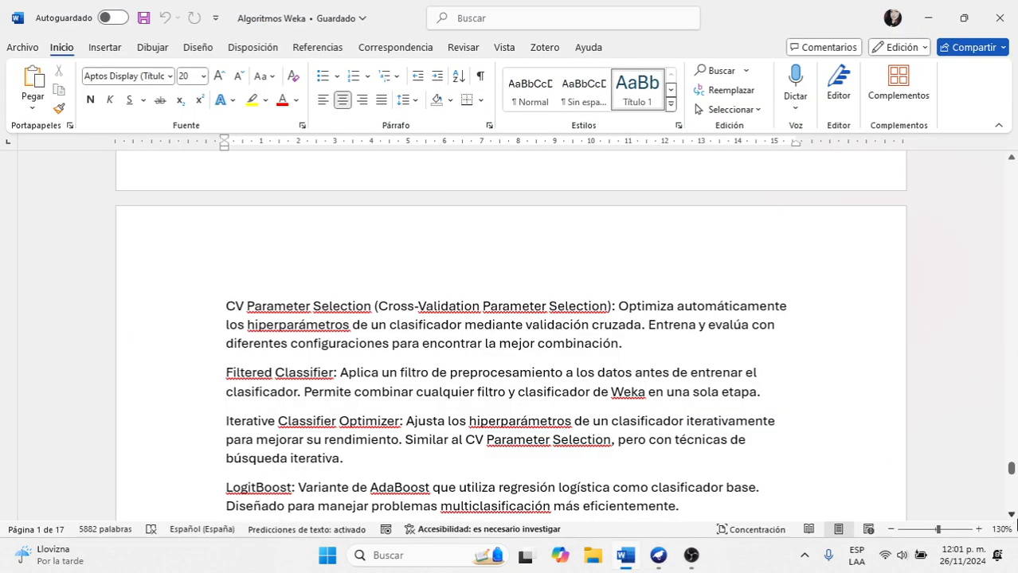
click(1012, 516)
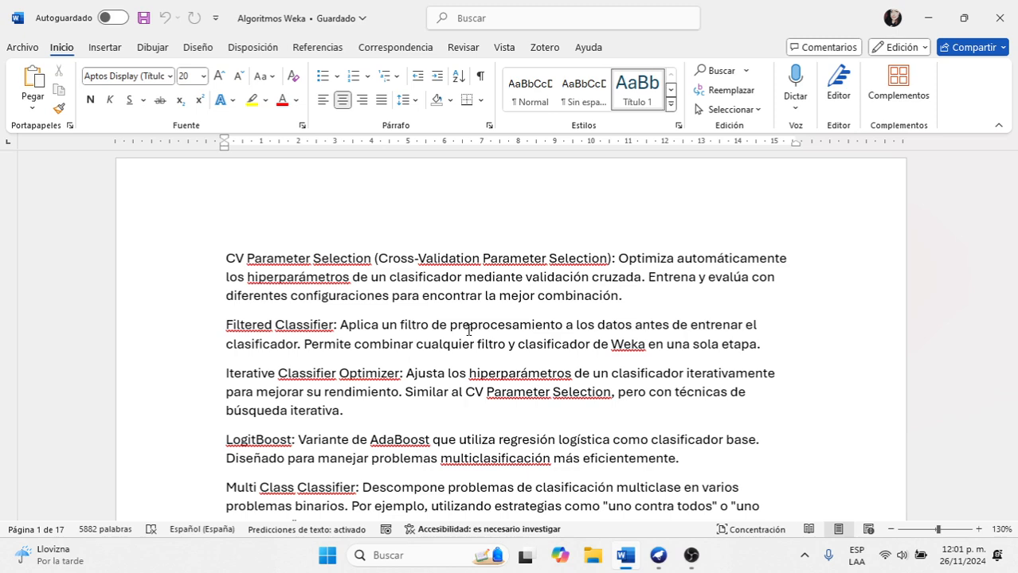
mouse_move(667, 560)
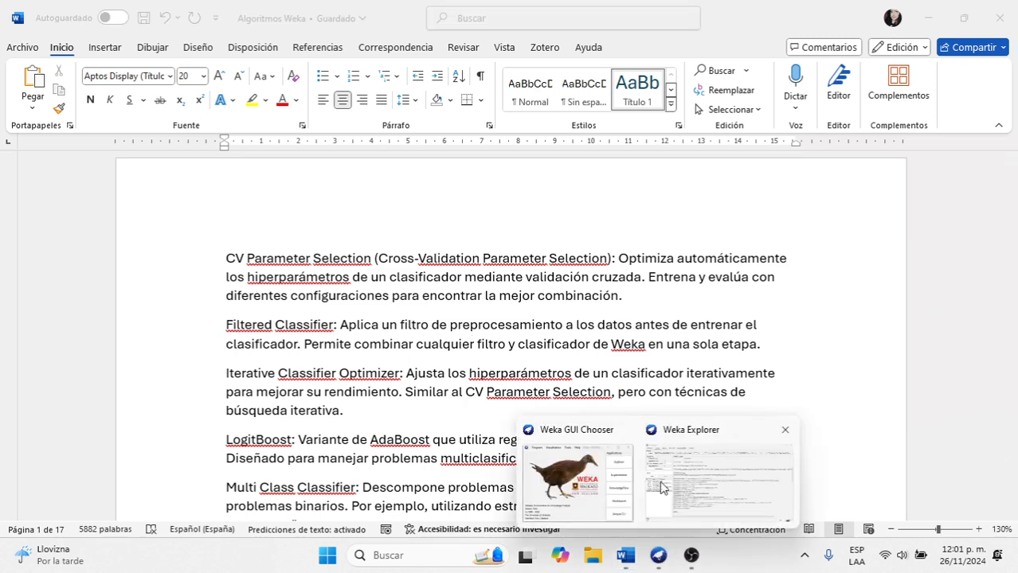
click(727, 484)
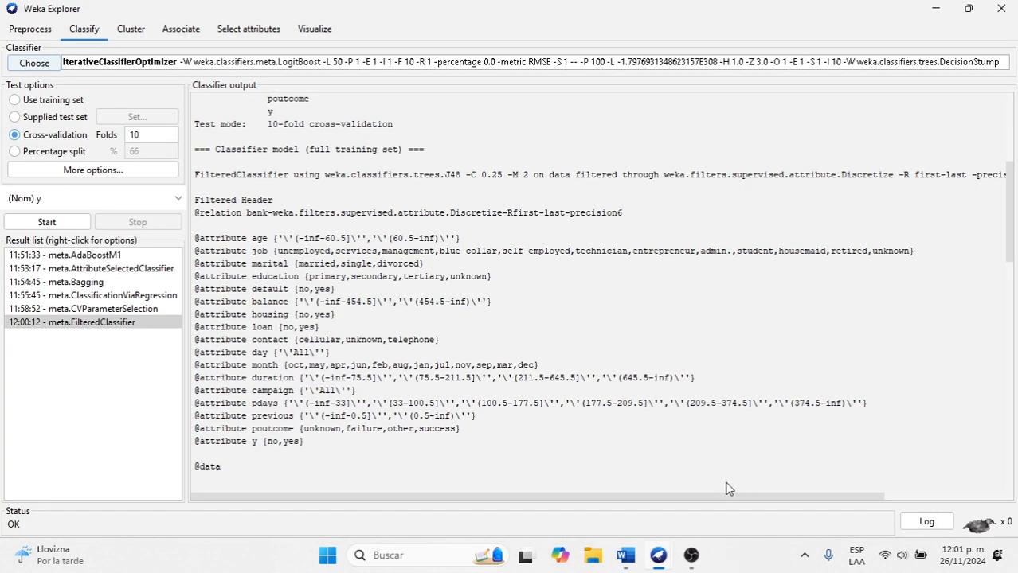
Step: Run IterativeClassifierOptimizer with 10-fold cross-validation on class y and review its boosting iterations, accuracy summary and confusion matrix
click(48, 223)
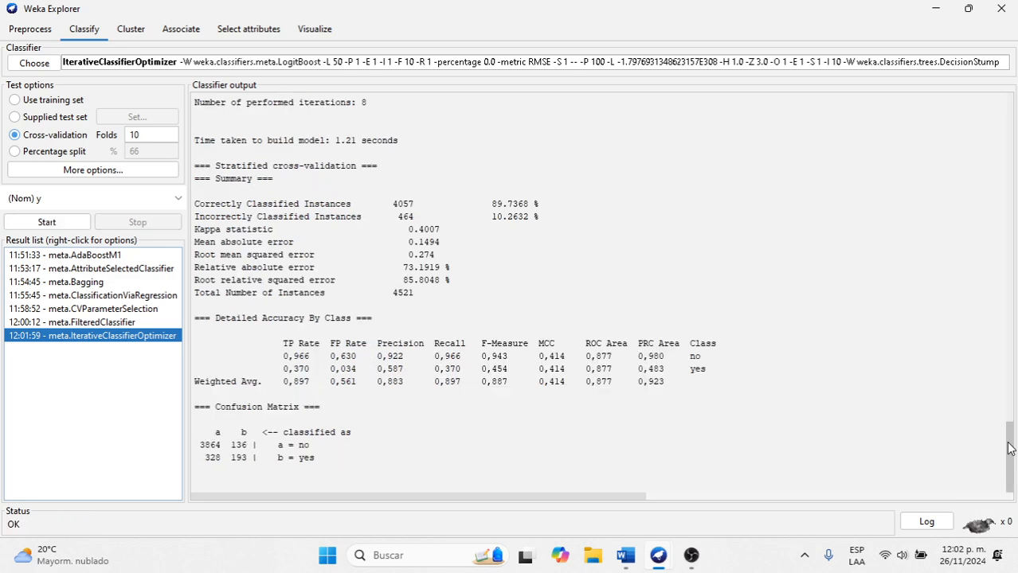
drag(1007, 448, 1005, 408)
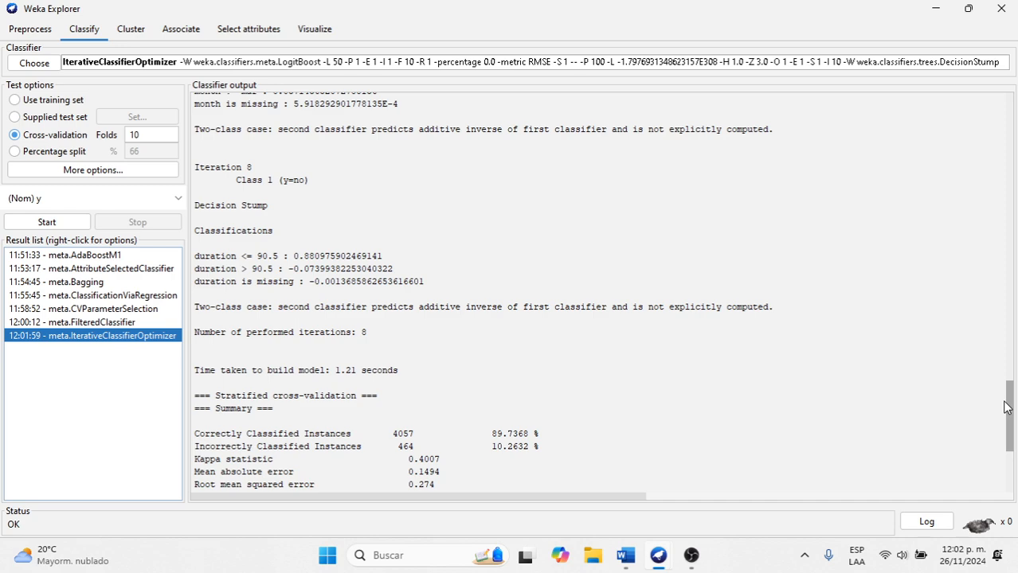
drag(1005, 408, 1005, 404)
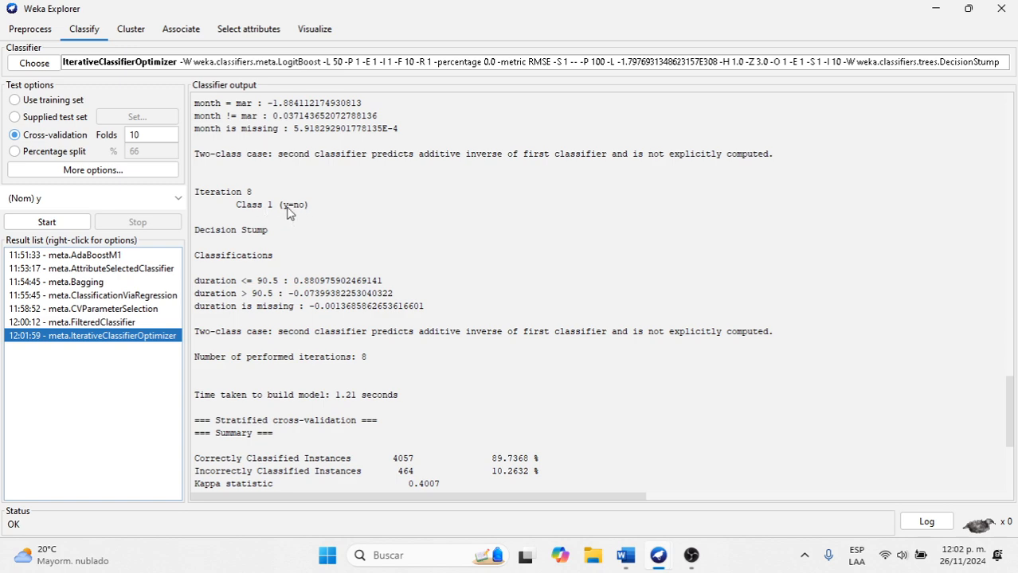
drag(1010, 390, 1008, 471)
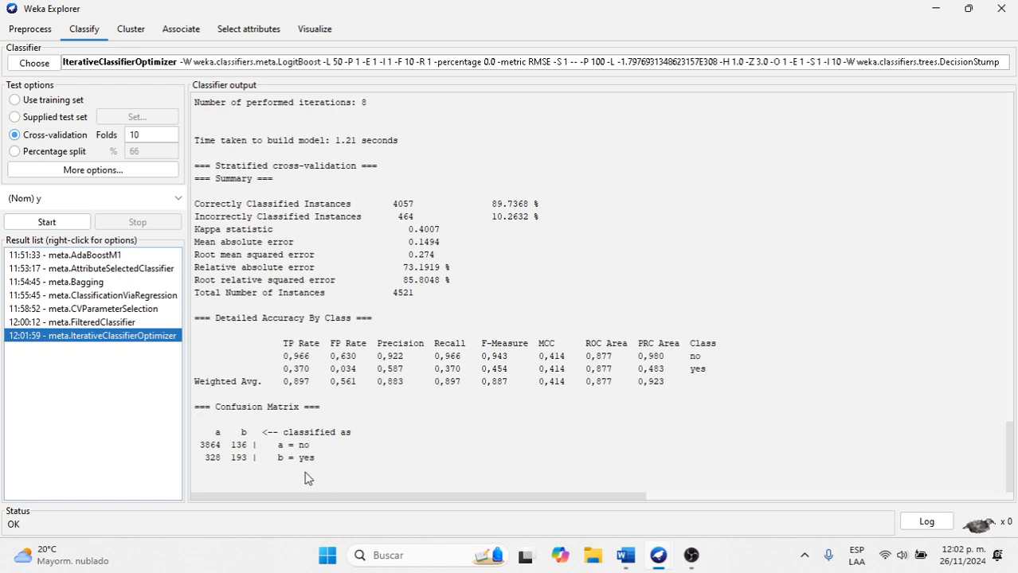
Step: Choose the LogitBoost meta classifier and read its notes in the Word document Algoritmos Weka before returning to Weka Explorer
click(32, 64)
click(83, 269)
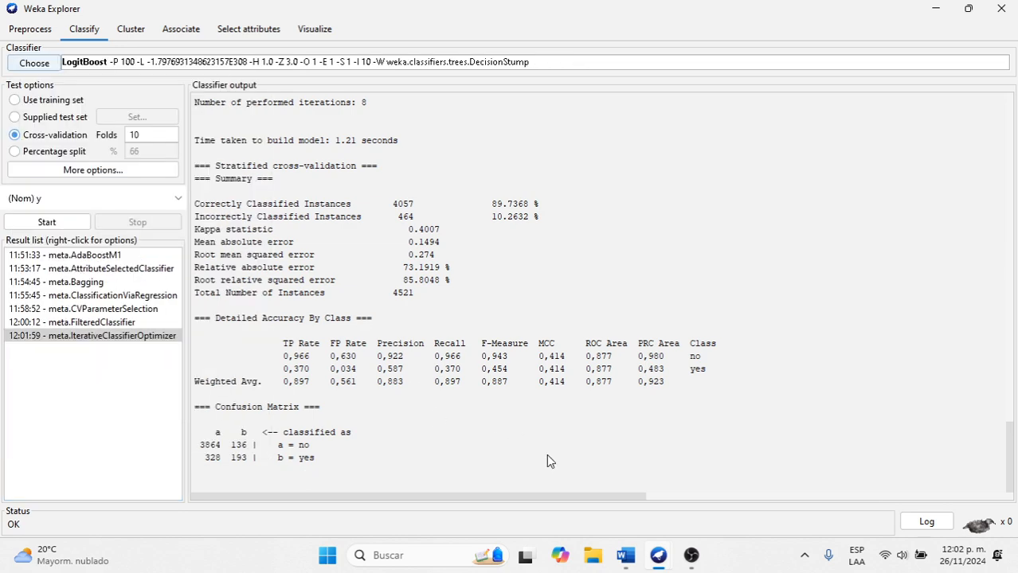
click(625, 555)
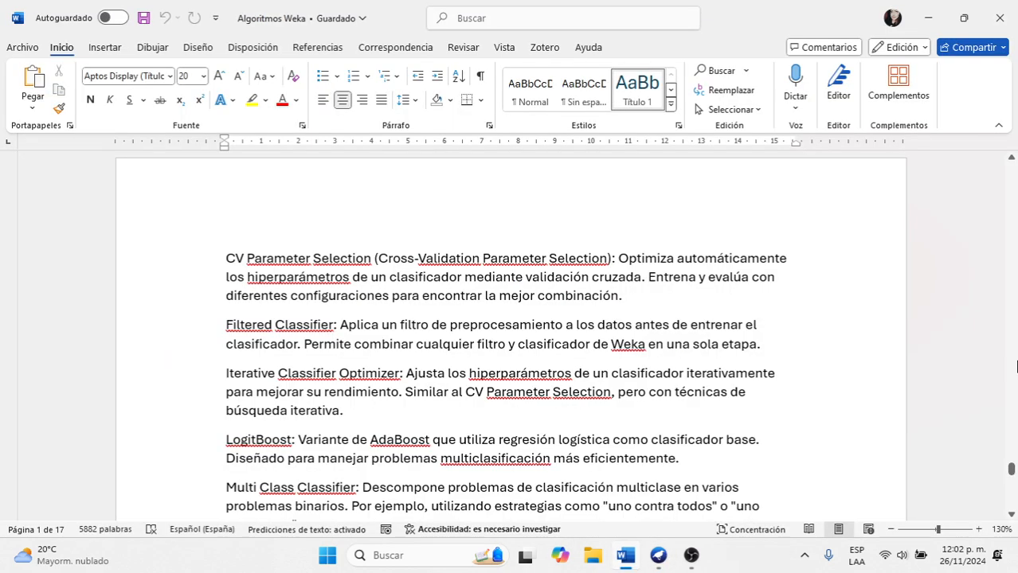
click(1012, 515)
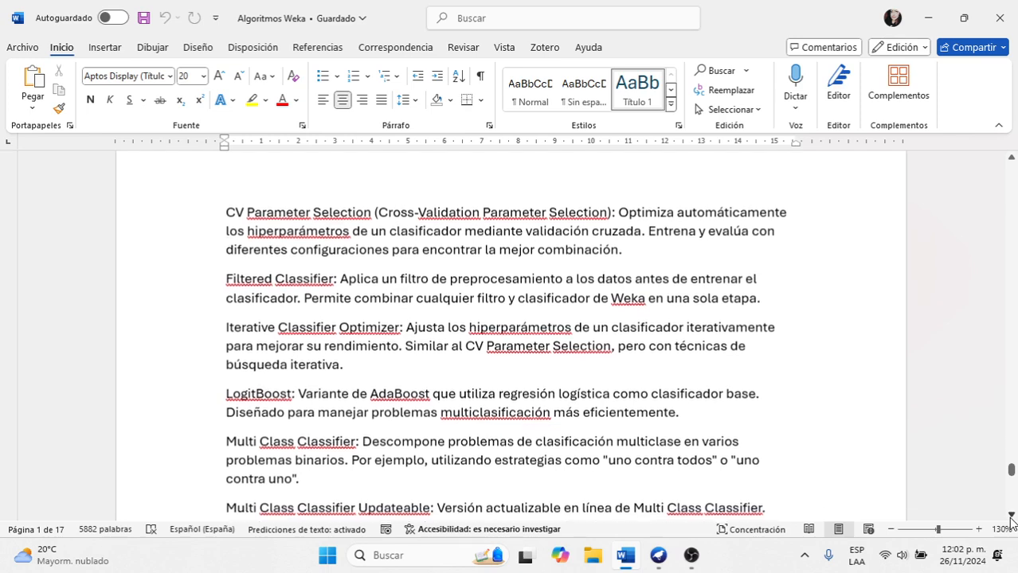
click(1011, 516)
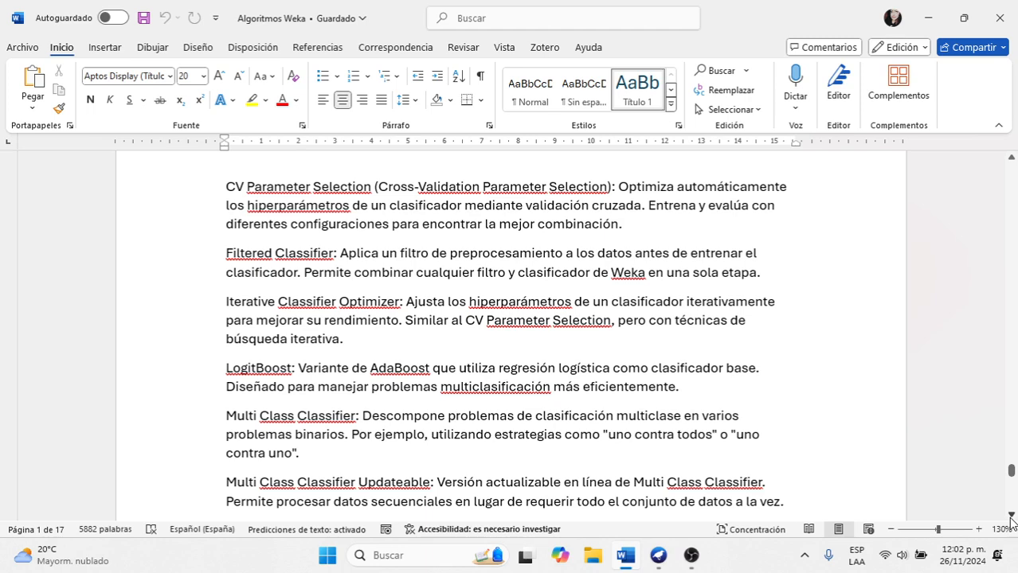
mouse_move(665, 557)
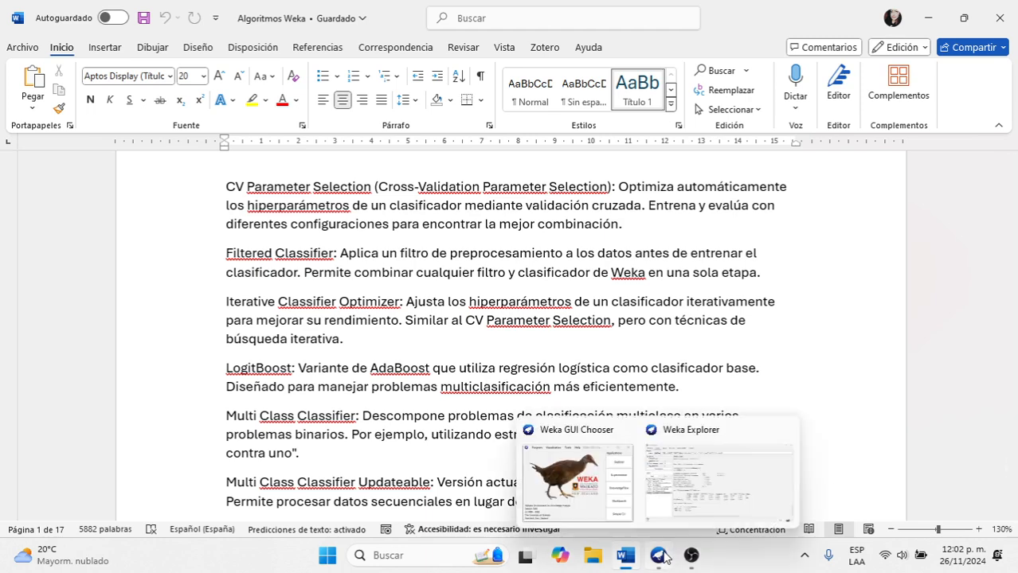
click(698, 488)
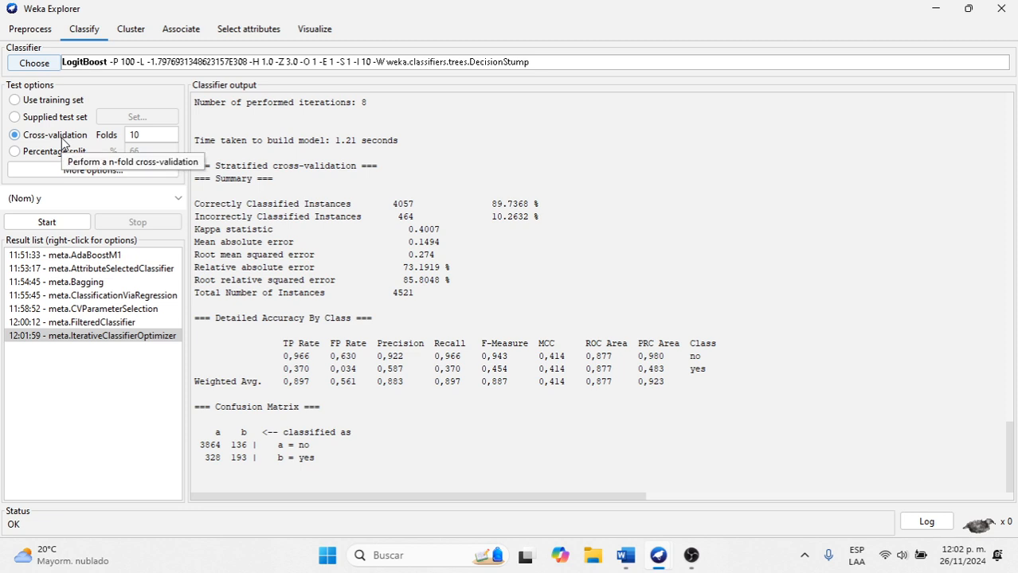
Step: Run LogitBoost with 10-fold cross-validation on class y and review its accuracy summary and the decision stumps of its iterations
click(44, 224)
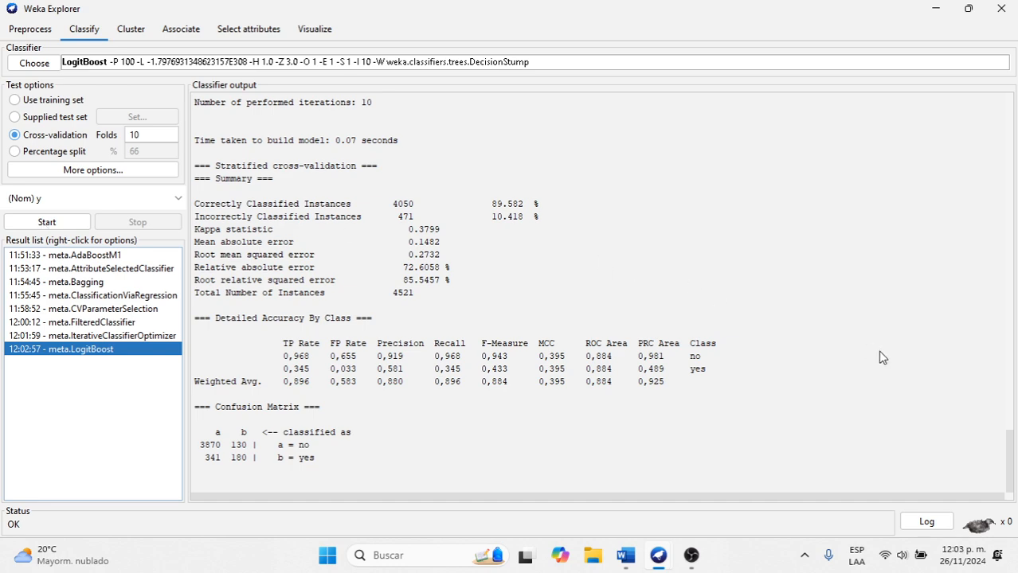
drag(1013, 471, 1014, 245)
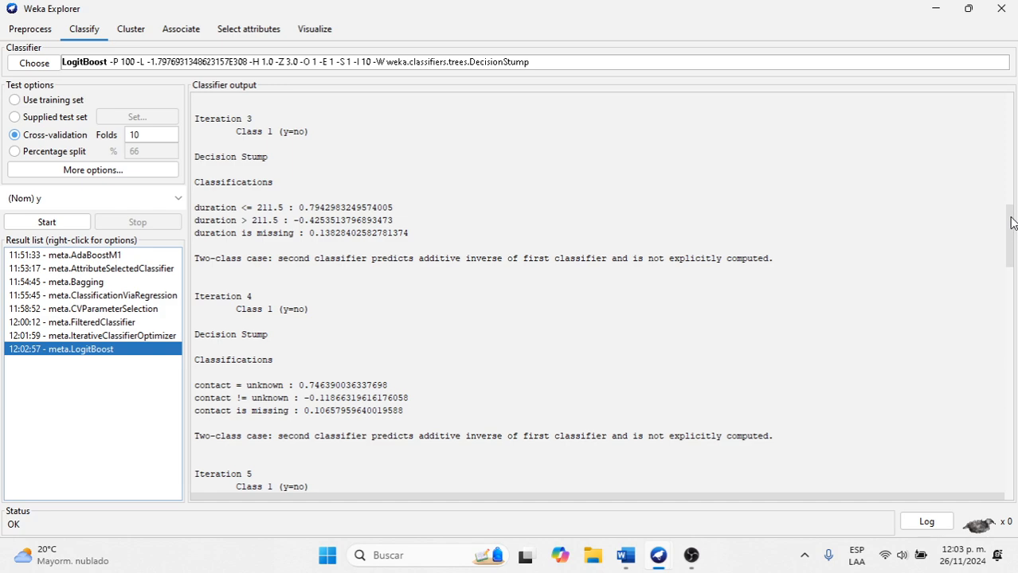
drag(1013, 229, 993, 411)
Step: Choose the MultiClassClassifier meta classifier and read its notes in the Word document Algoritmos Weka before returning to Weka Explorer
click(33, 64)
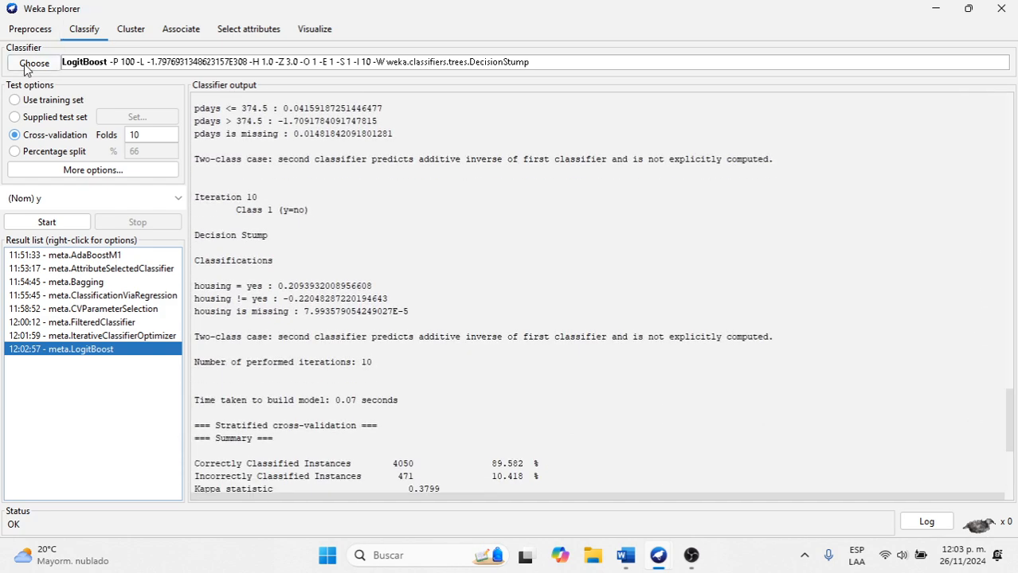
click(108, 282)
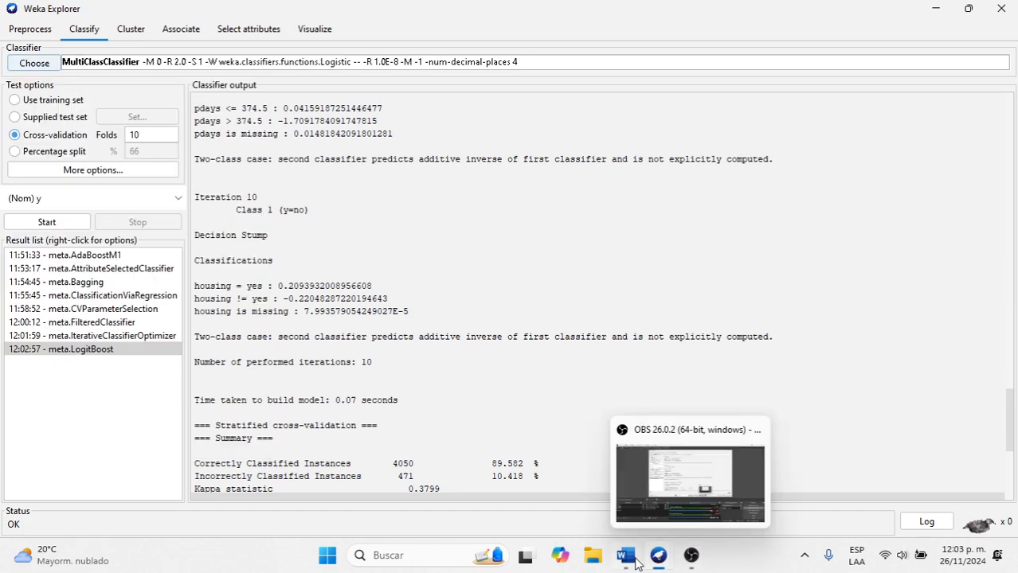
click(634, 561)
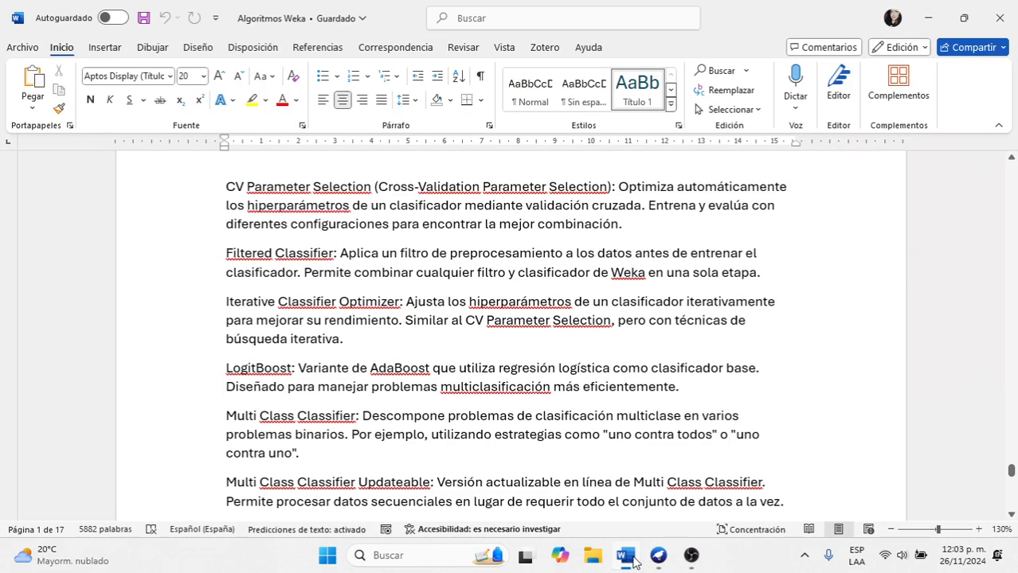
click(1011, 514)
click(1011, 517)
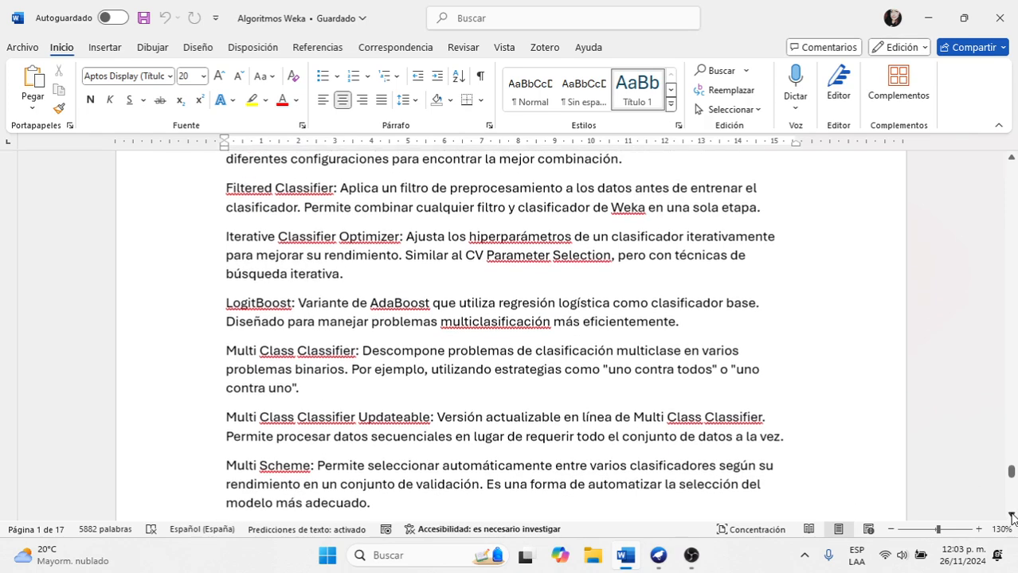
click(1011, 517)
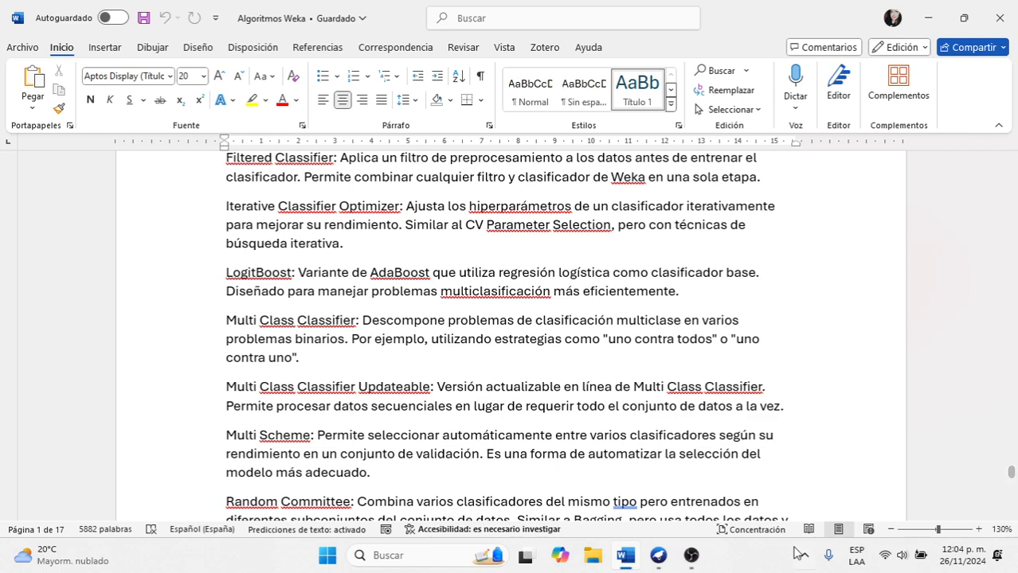
click(657, 557)
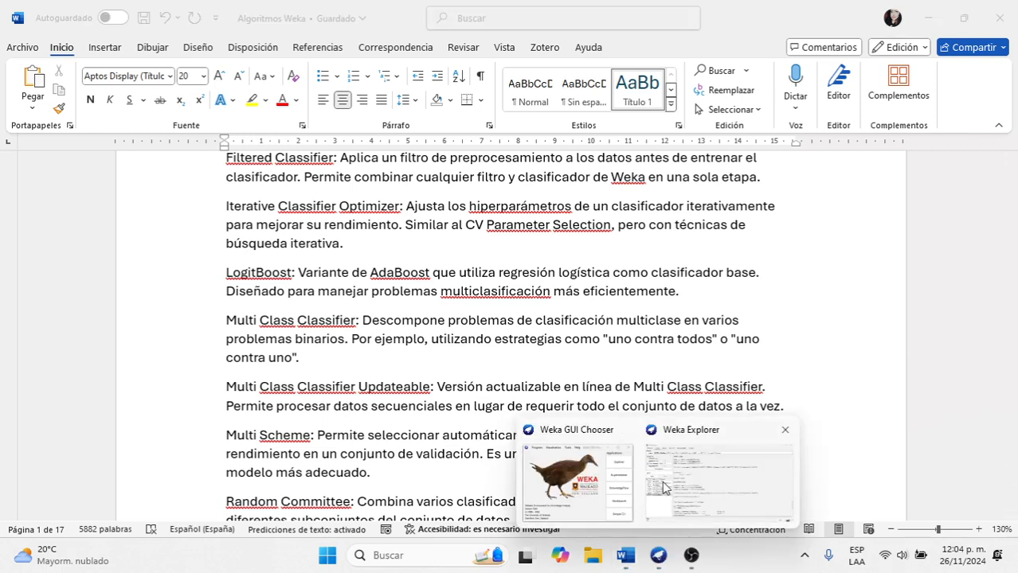
click(698, 477)
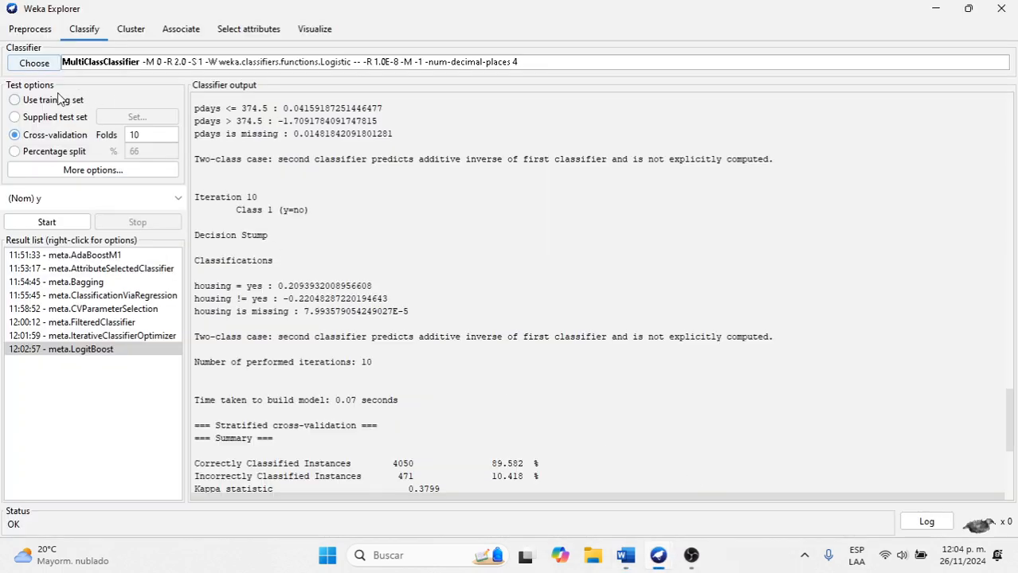
Step: Run MultiClassClassifier with 10-fold cross-validation on class y and review its accuracy summary and logistic regression coefficients
click(56, 223)
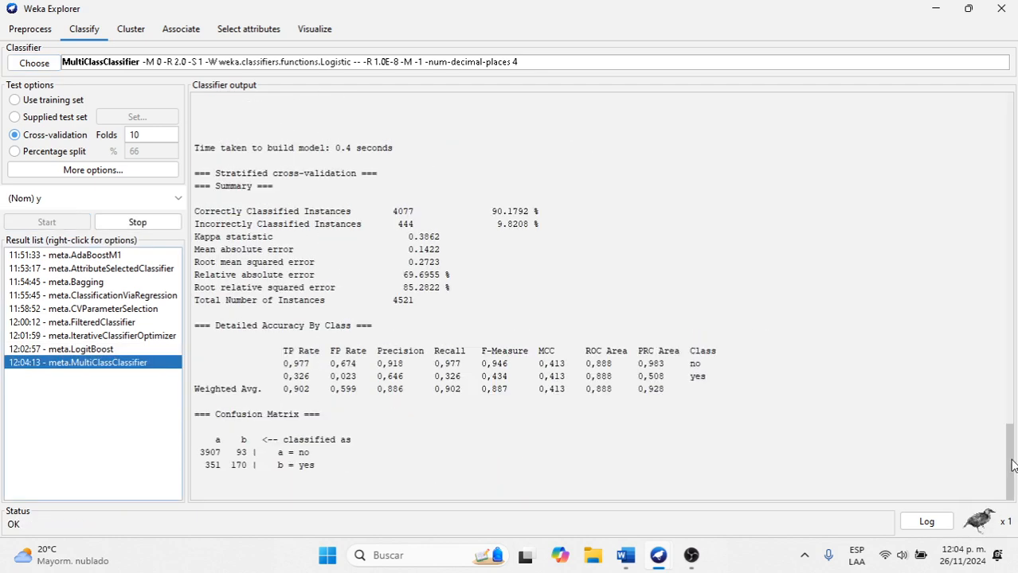
drag(1013, 466, 1002, 189)
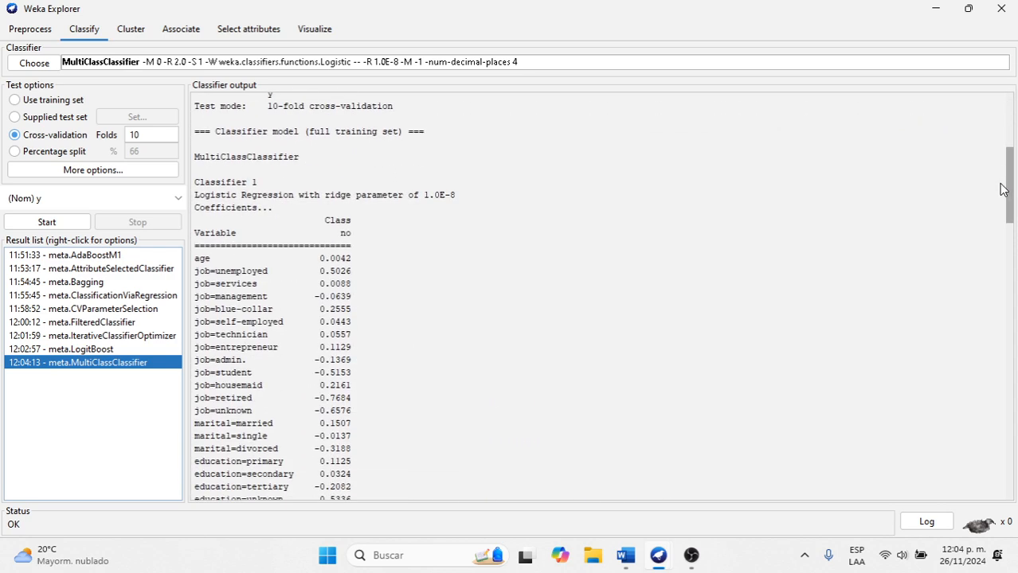
Step: Examine the MultiClassClassifier coefficients for the bank attributes, along with its cross-validation summary and confusion matrix
drag(1002, 189, 1002, 194)
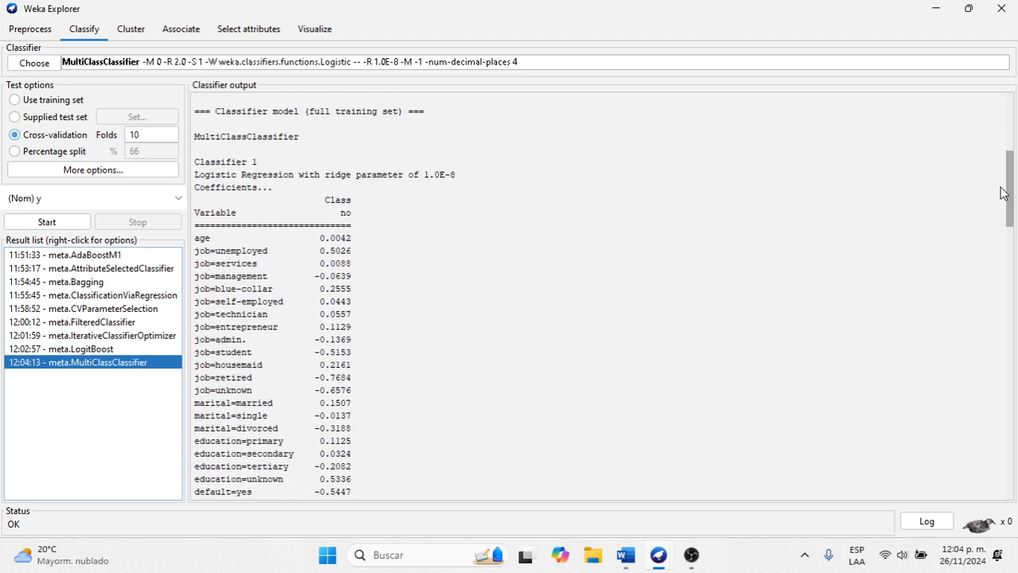
drag(1002, 193, 1002, 196)
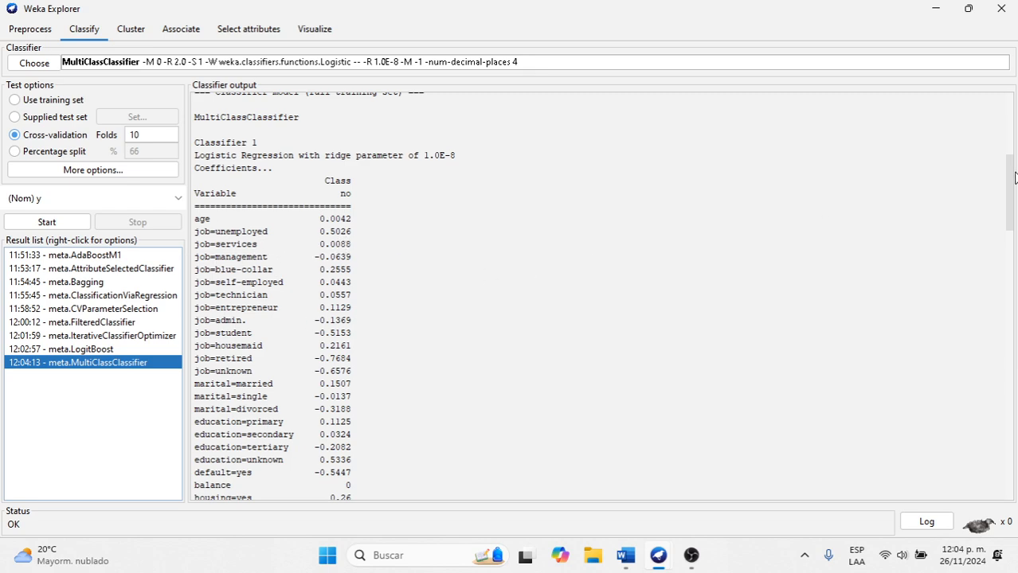
drag(1014, 177, 960, 459)
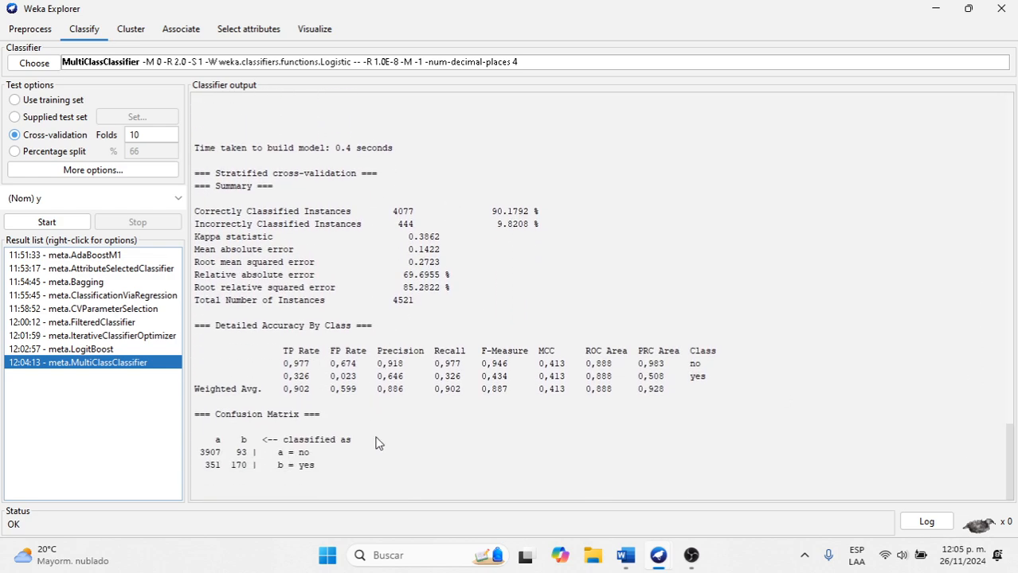
Step: Run the MultiClassClassifierUpdateable meta classifier with 10-fold cross-validation on class y and review its accuracy summary and attribute weights
click(44, 65)
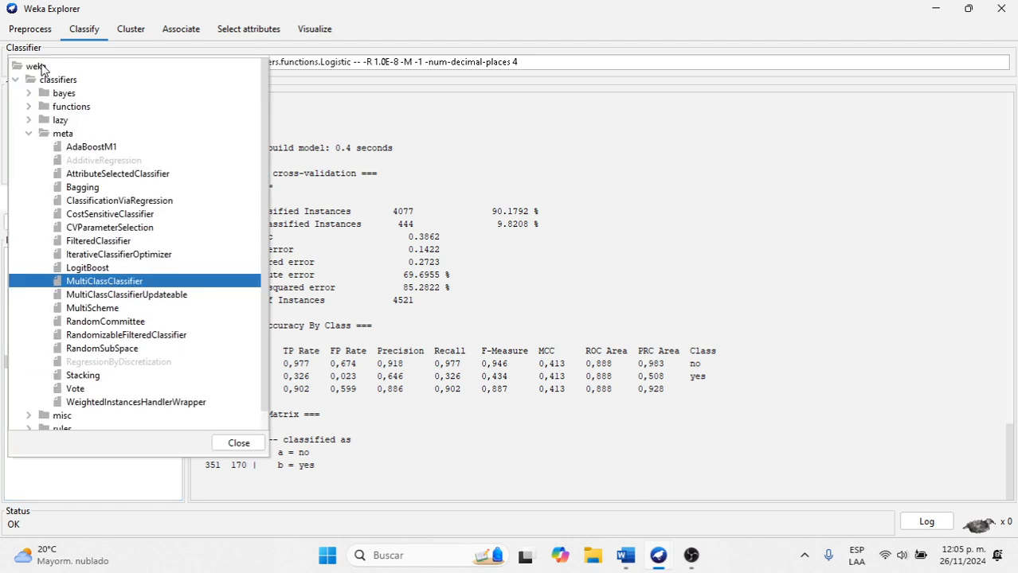
click(118, 296)
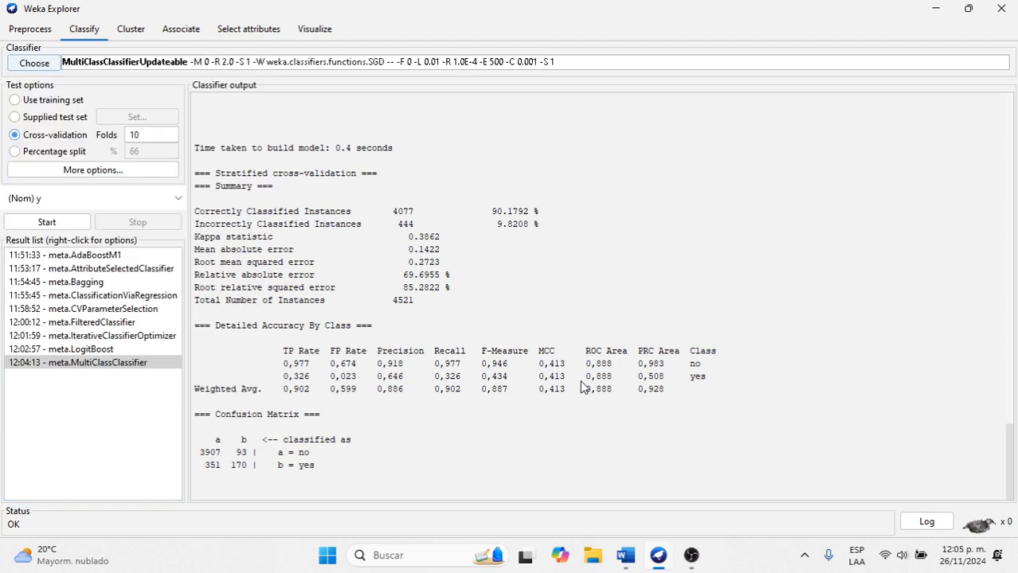
click(47, 224)
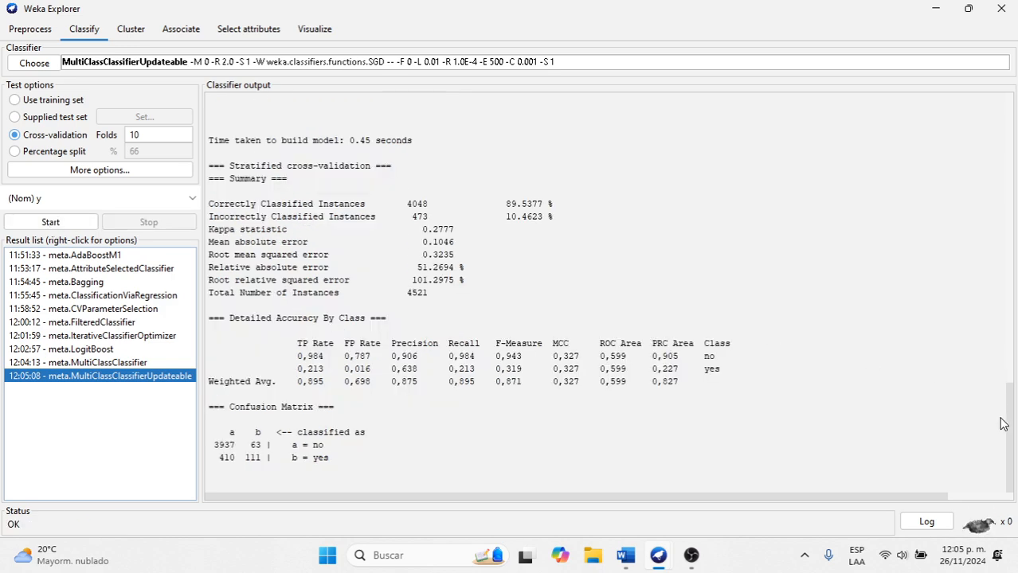
scroll(1009, 418, up, 3)
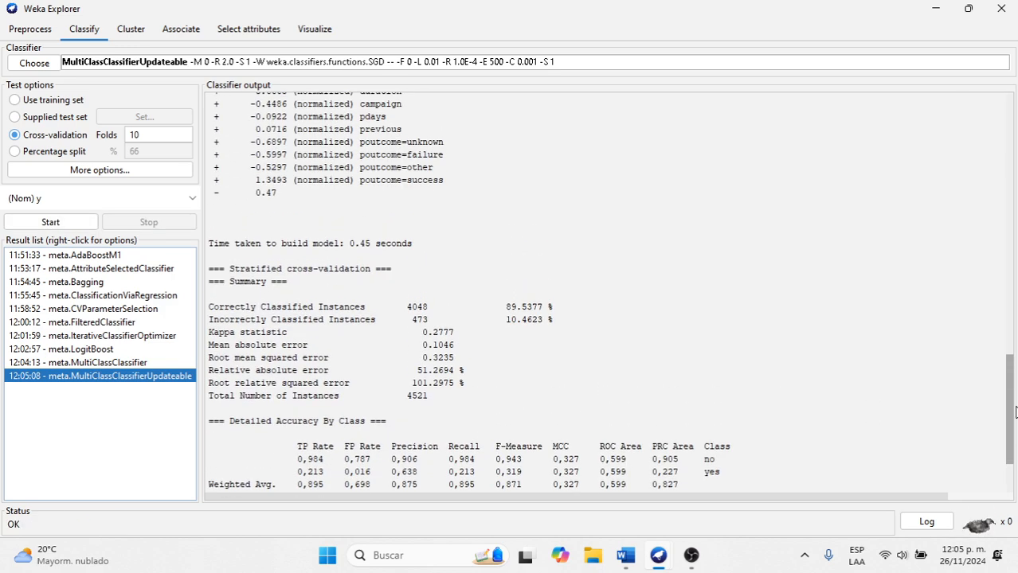
drag(1015, 411, 1016, 229)
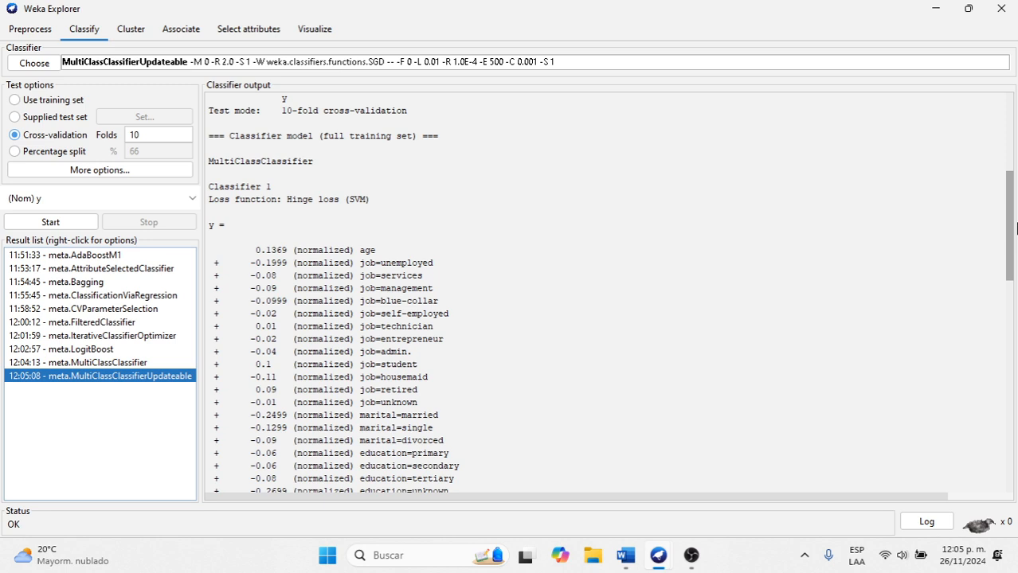
drag(1016, 227, 1017, 226)
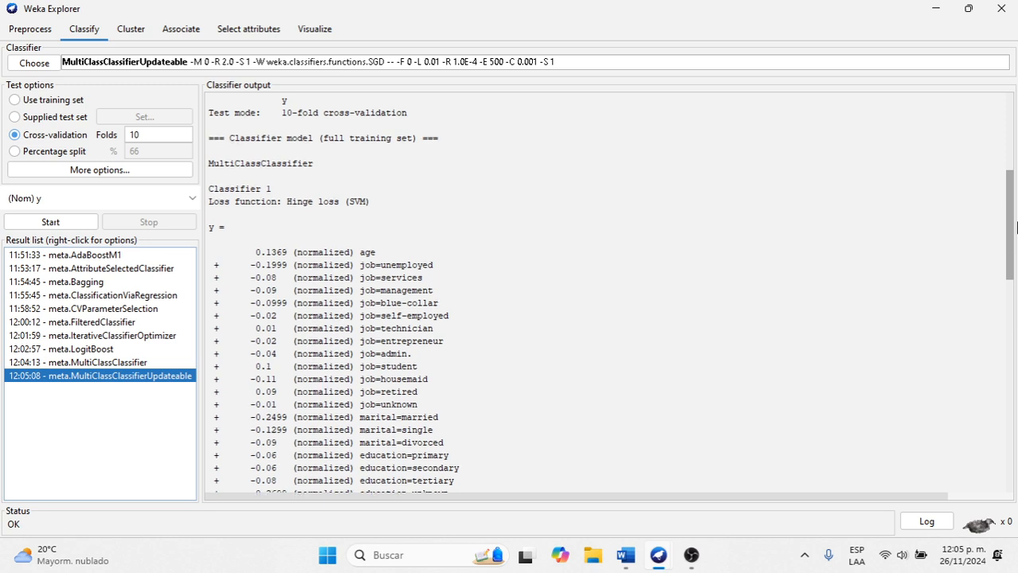
drag(1016, 228, 1016, 228)
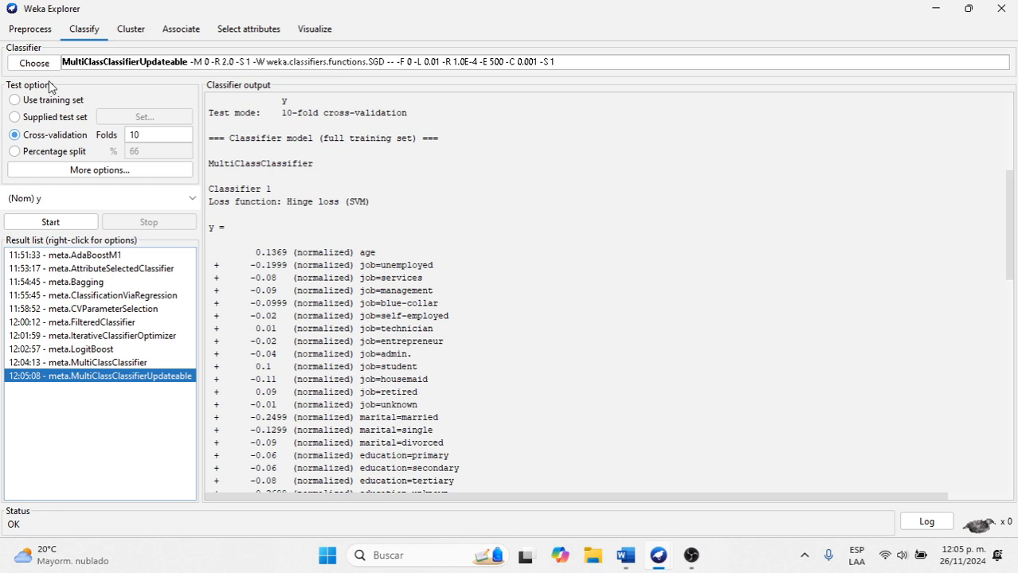
Step: Choose the MultiScheme meta classifier and read its notes in the Word document Algoritmos Weka before returning to Weka Explorer
click(34, 63)
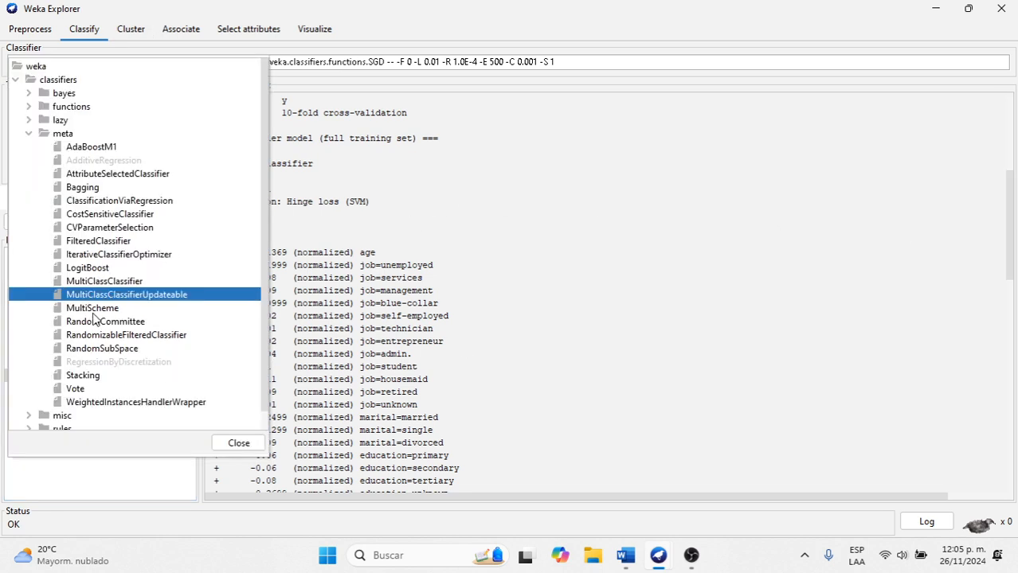
click(92, 310)
click(625, 555)
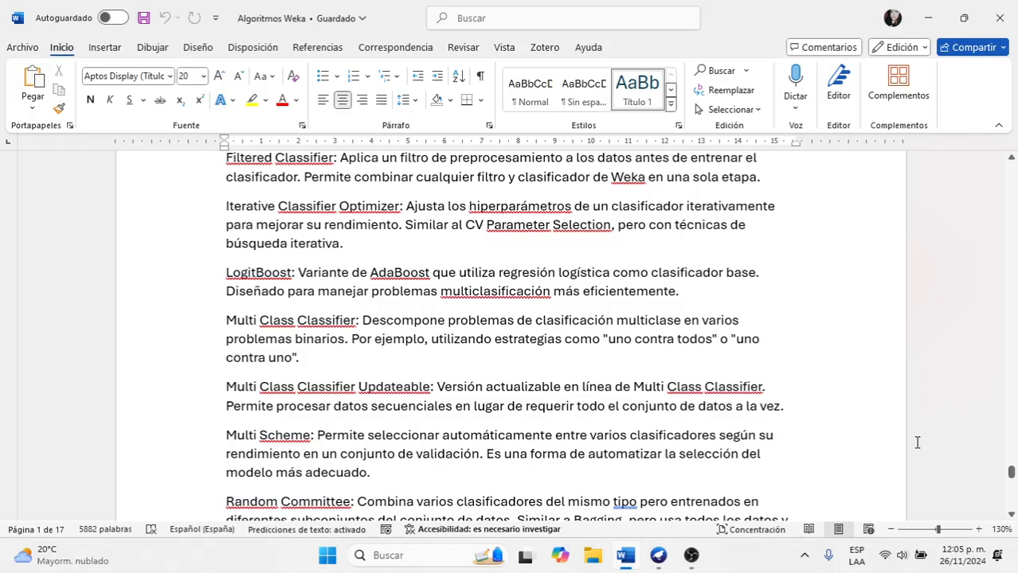
click(1012, 514)
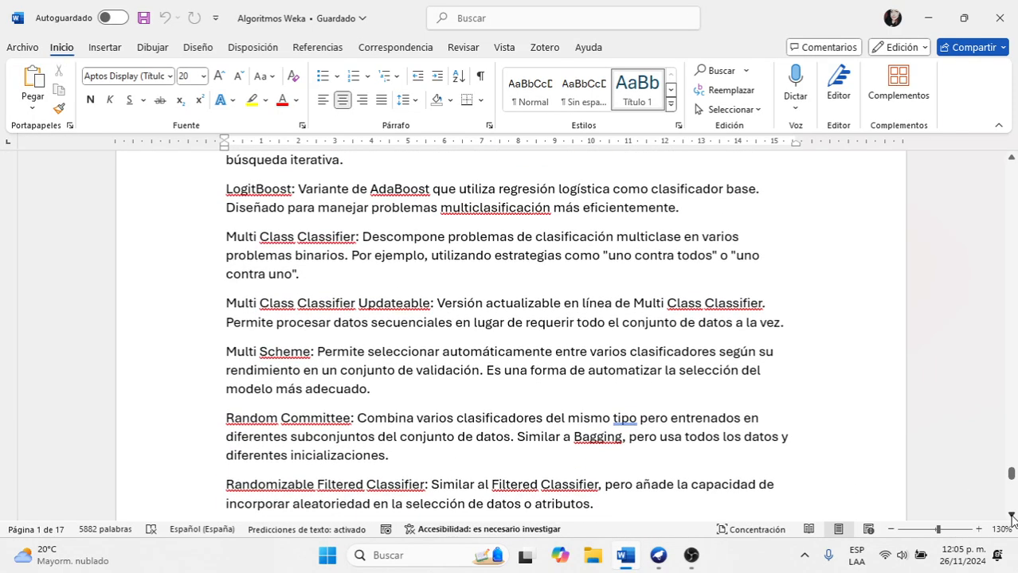
click(1012, 514)
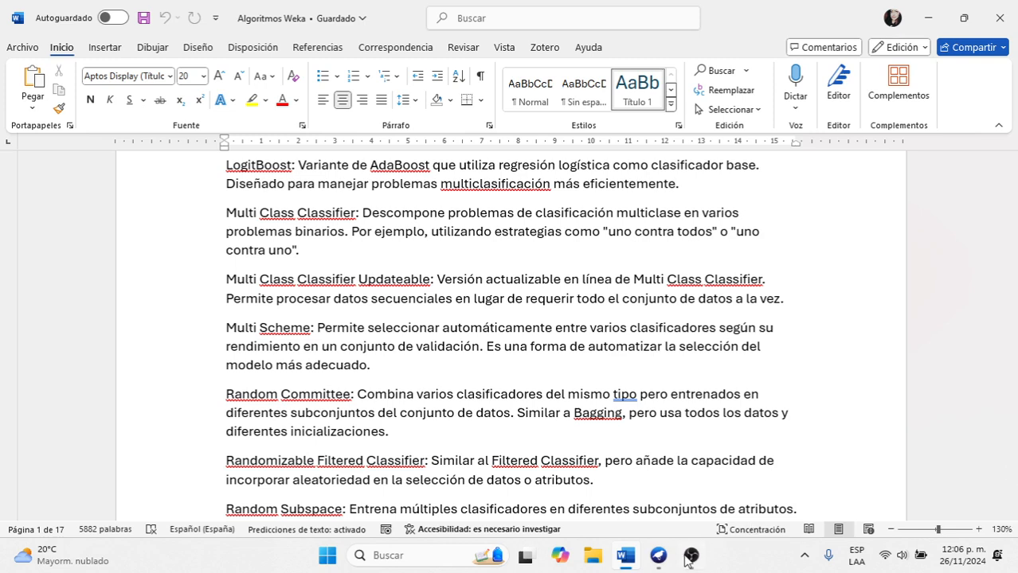
click(658, 555)
click(683, 481)
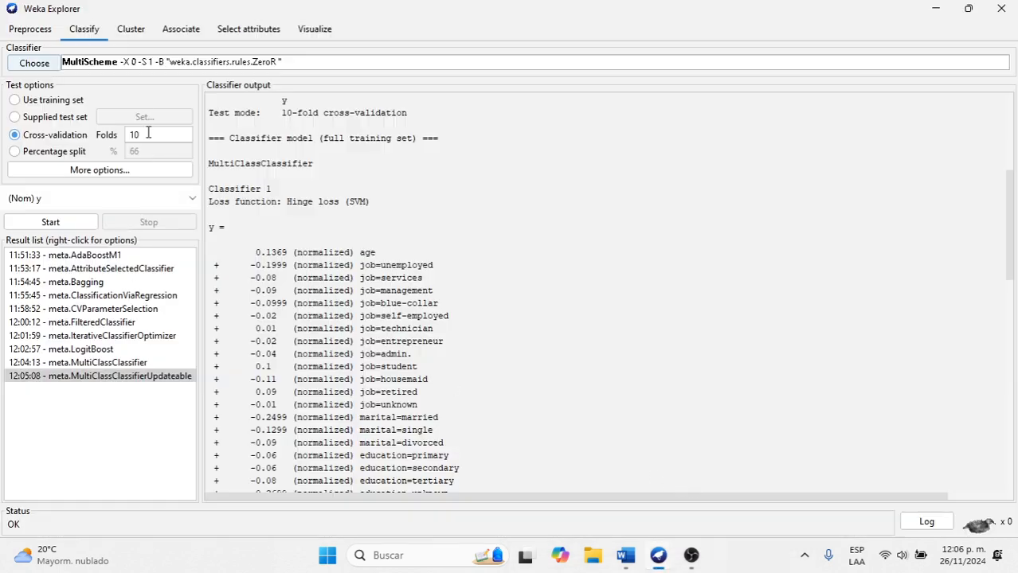
Step: Run MultiScheme with 10-fold cross-validation on class y and review its selected scheme, accuracy summary and confusion matrix
click(44, 223)
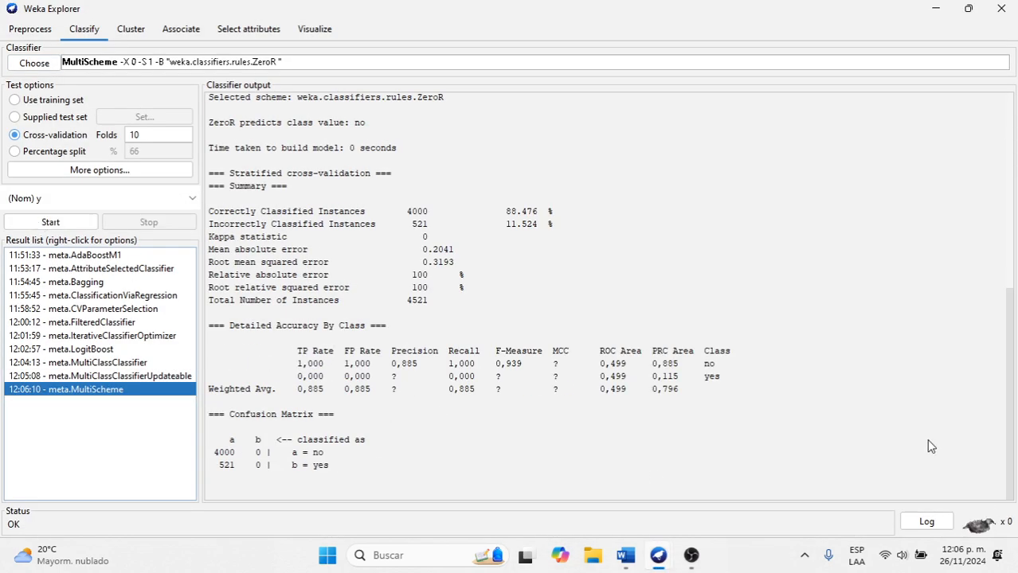
drag(1009, 442, 994, 325)
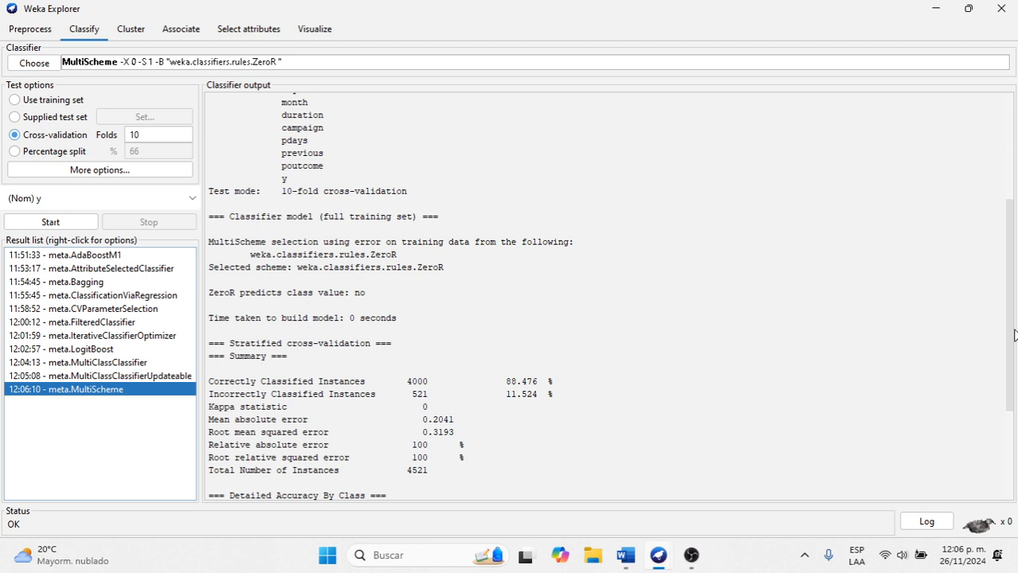
drag(1013, 335, 985, 484)
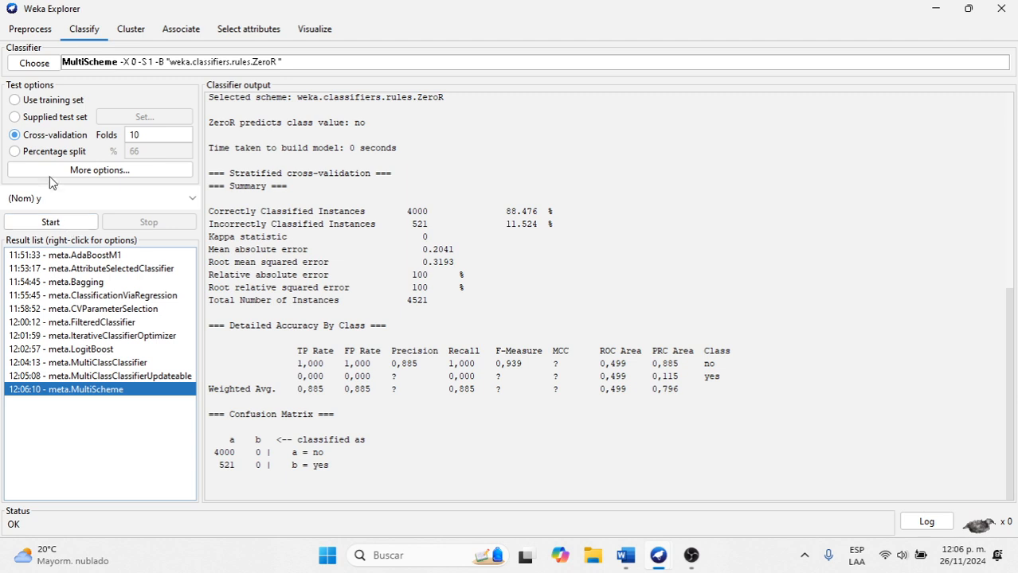
Step: Choose the RandomCommittee meta classifier and read its notes in the Word document Algoritmos Weka before returning to Weka Explorer
click(35, 67)
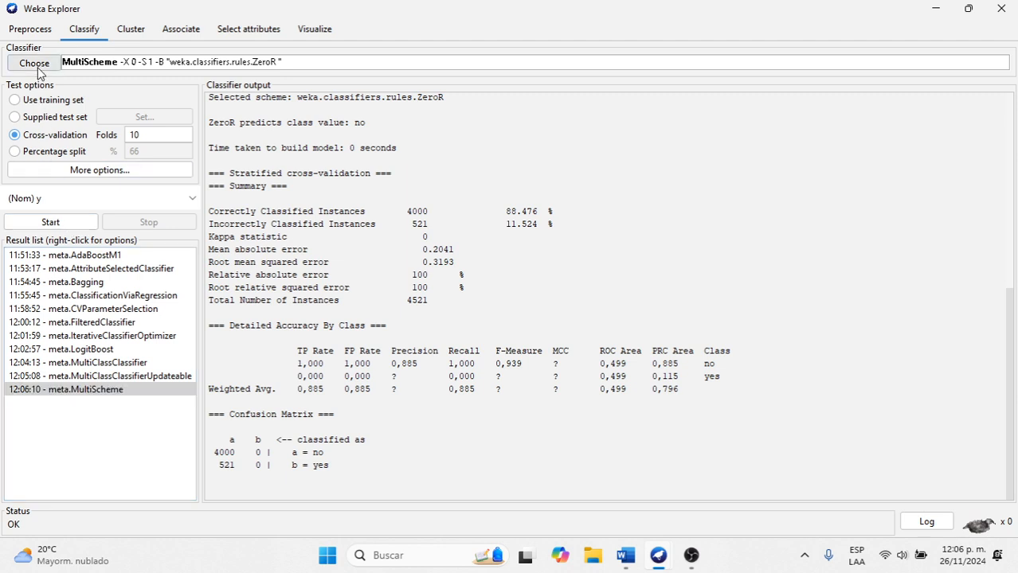
click(101, 322)
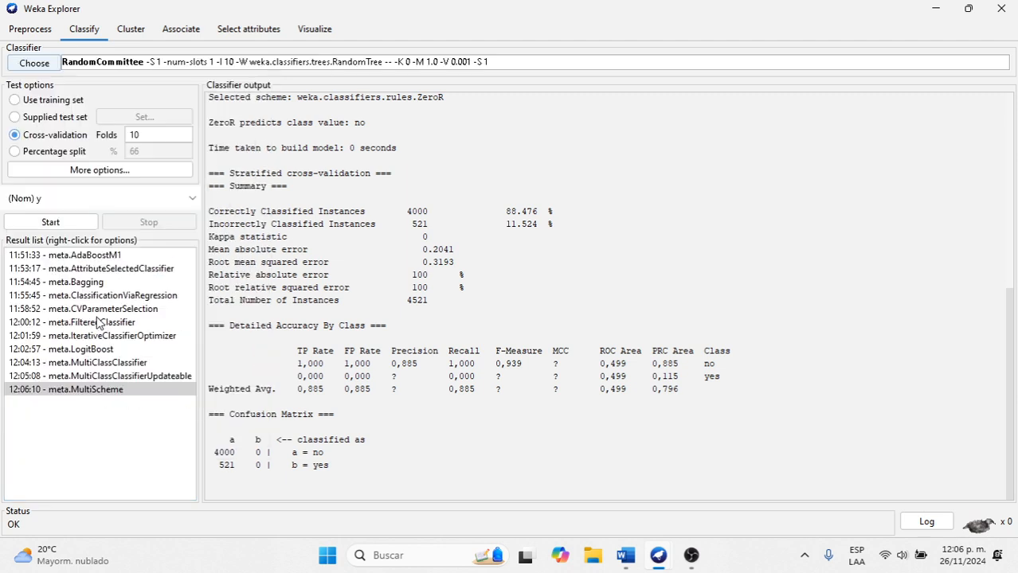
click(626, 555)
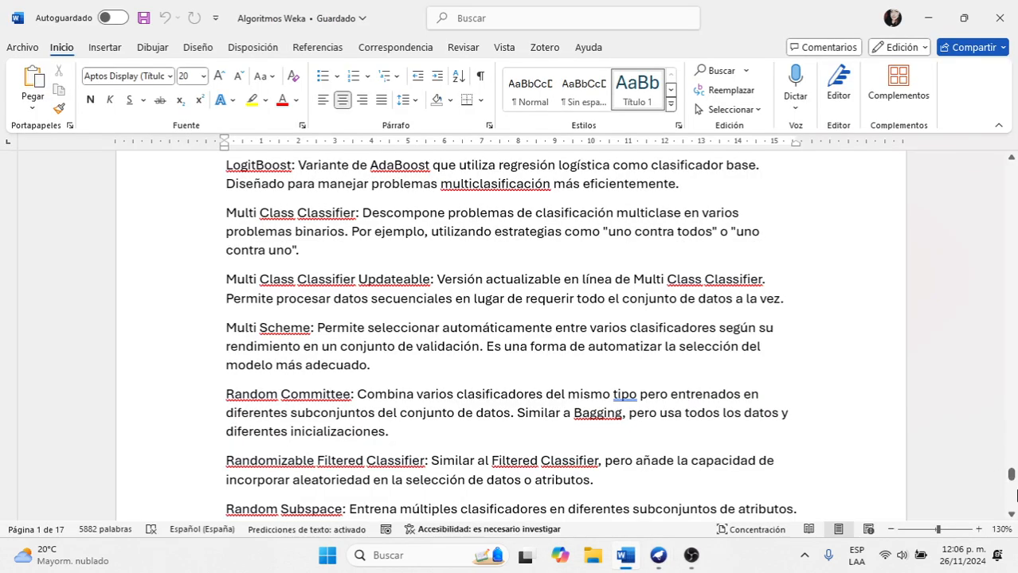
click(1012, 516)
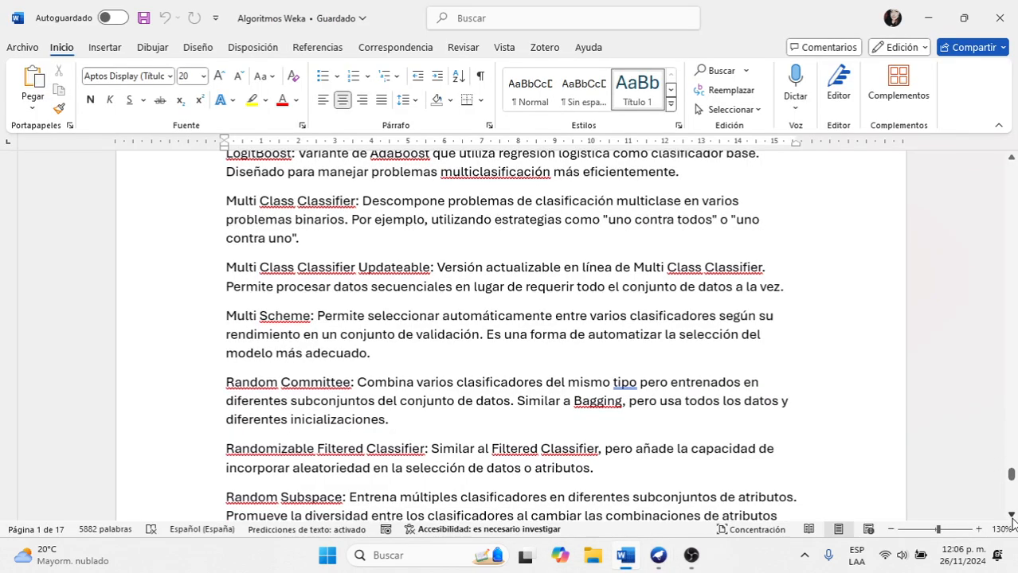
click(1012, 516)
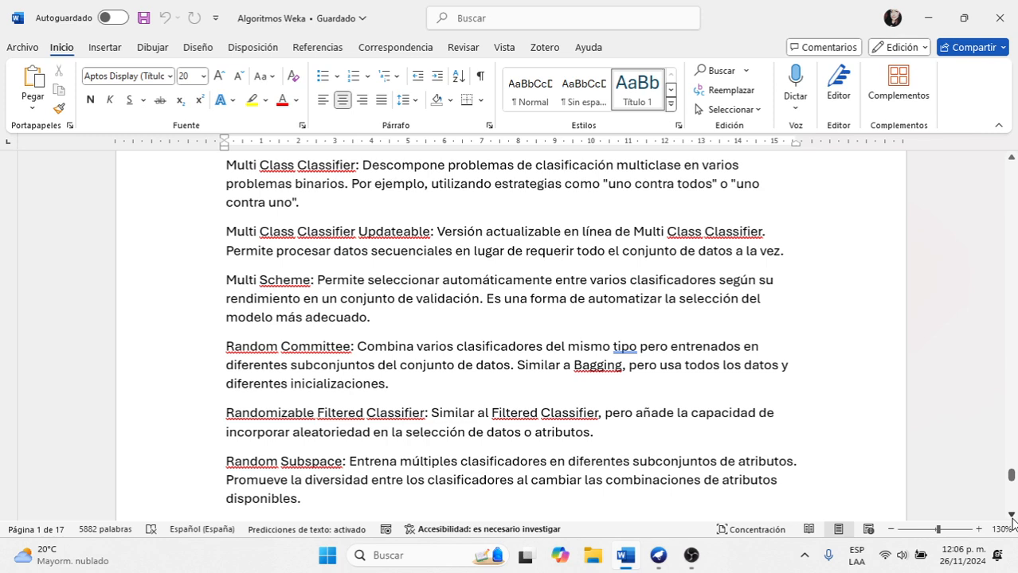
click(658, 555)
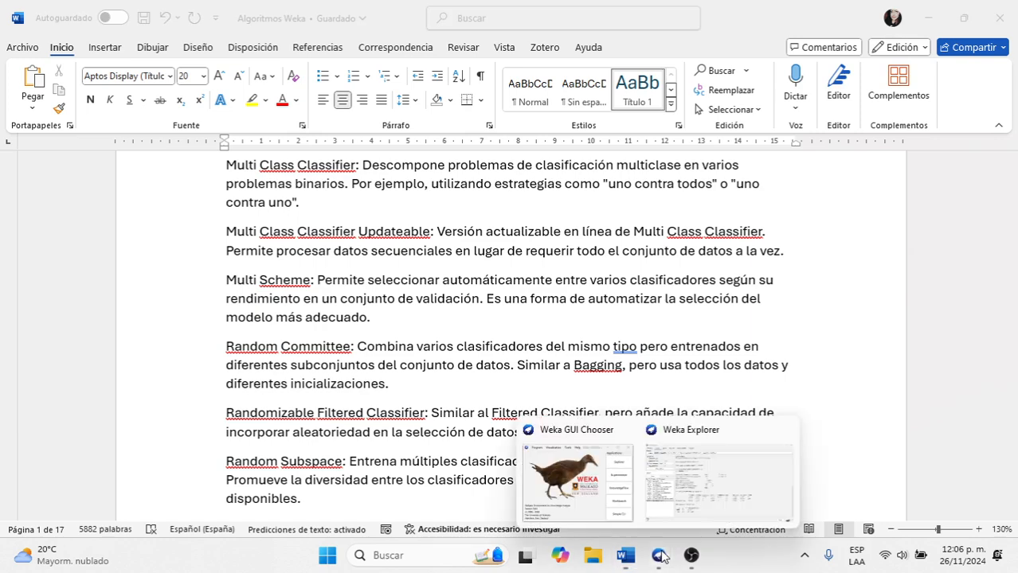
click(665, 494)
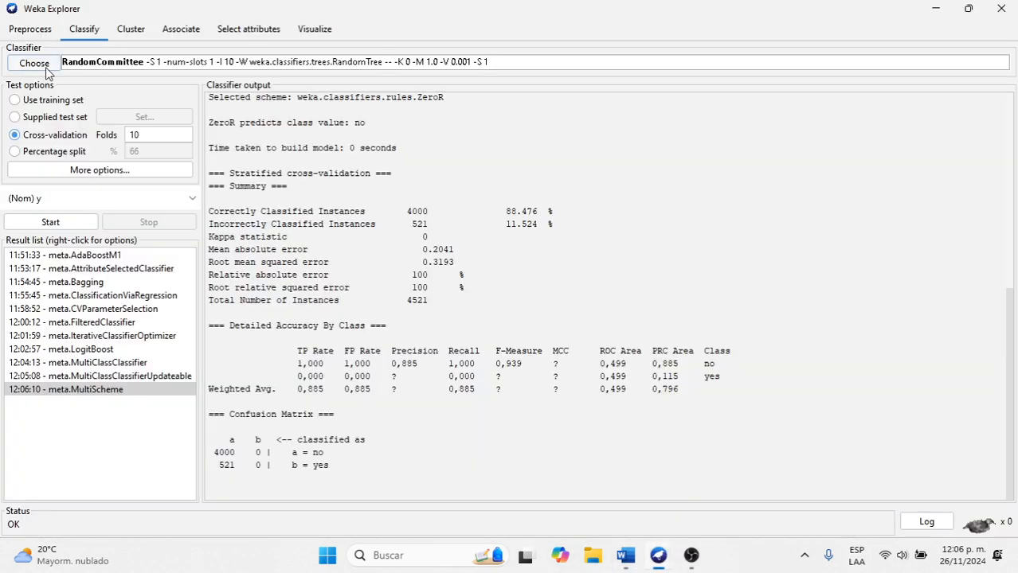
Step: Run RandomCommittee with 10-fold cross-validation on class y and review its run information, random trees and accuracy summary
click(51, 222)
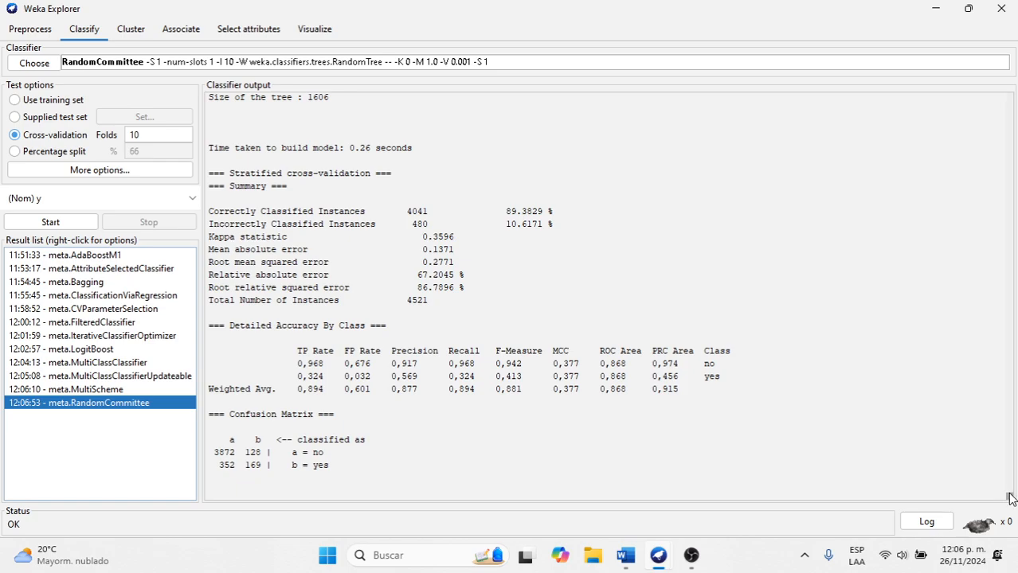
drag(1011, 498, 996, 101)
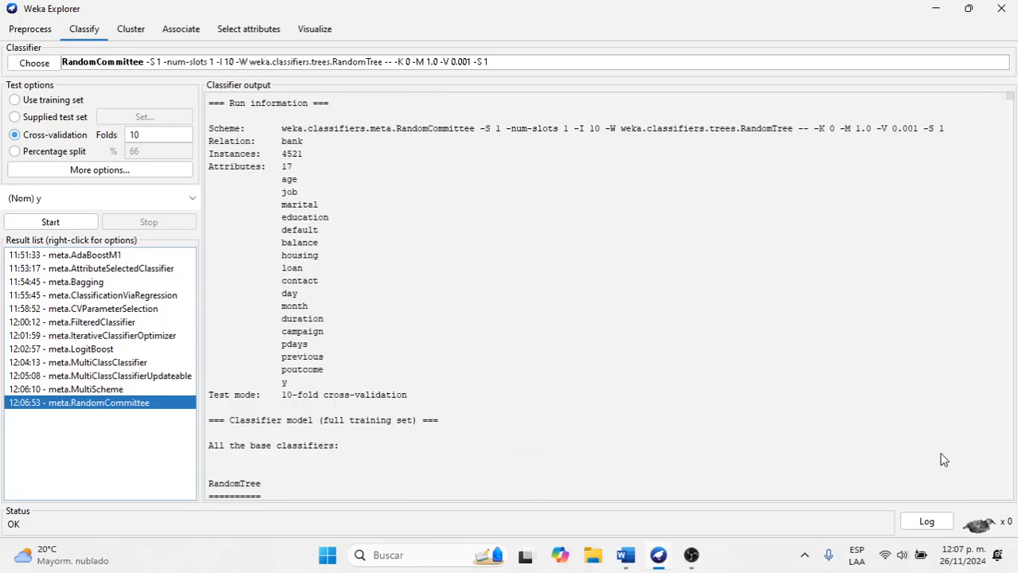
click(906, 420)
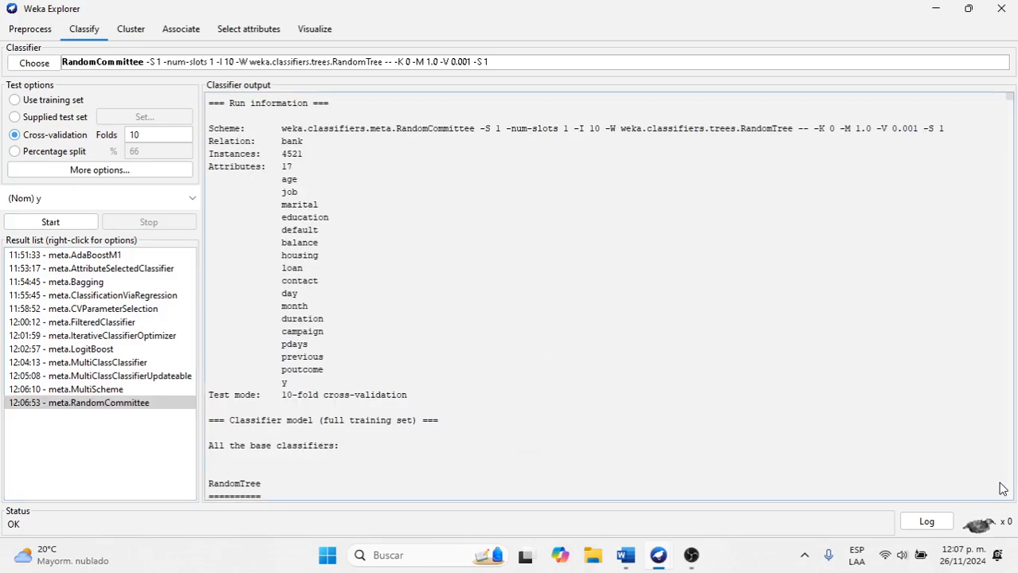
scroll(1007, 493, down, 15)
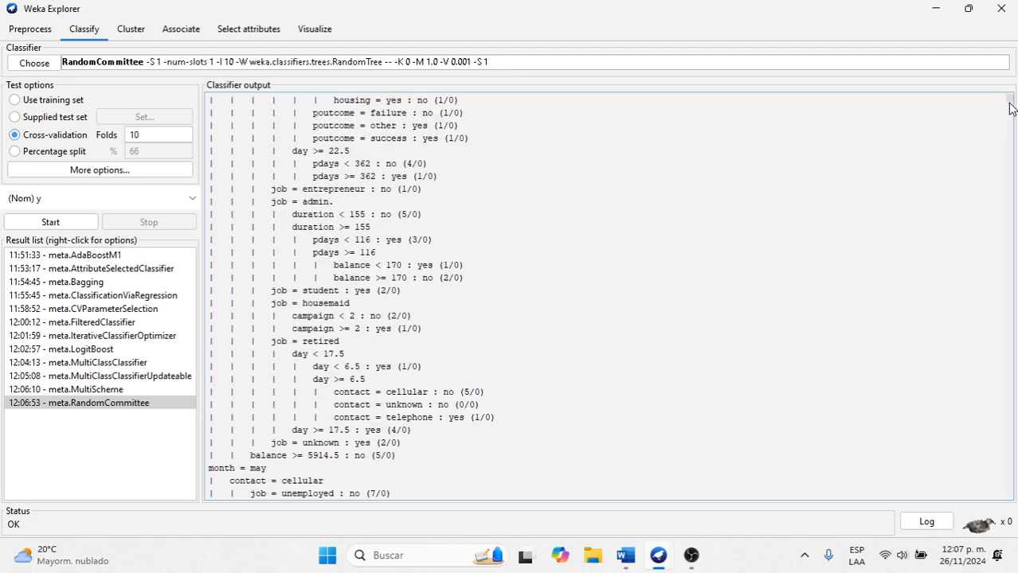
drag(1011, 97, 971, 504)
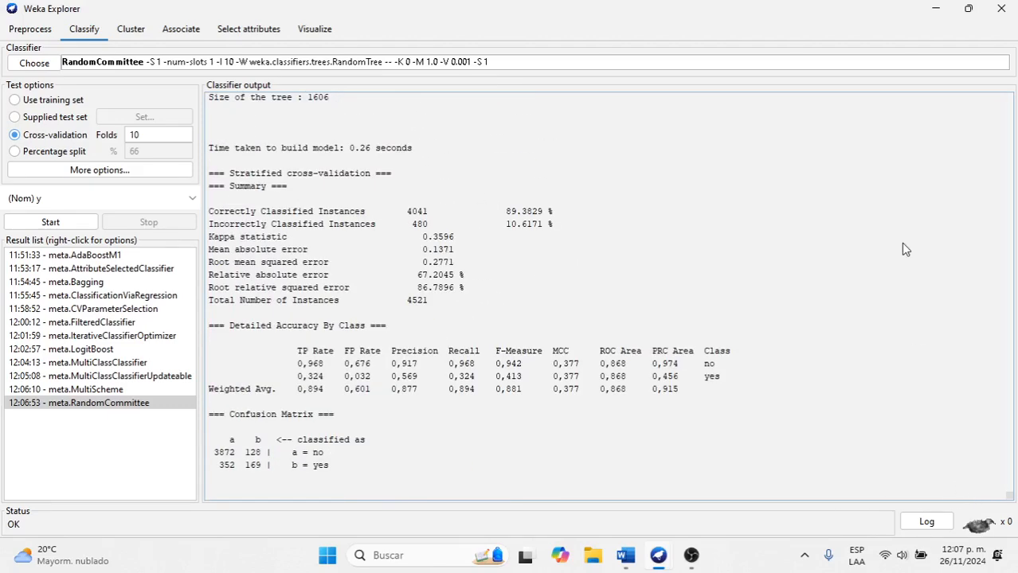
click(1008, 103)
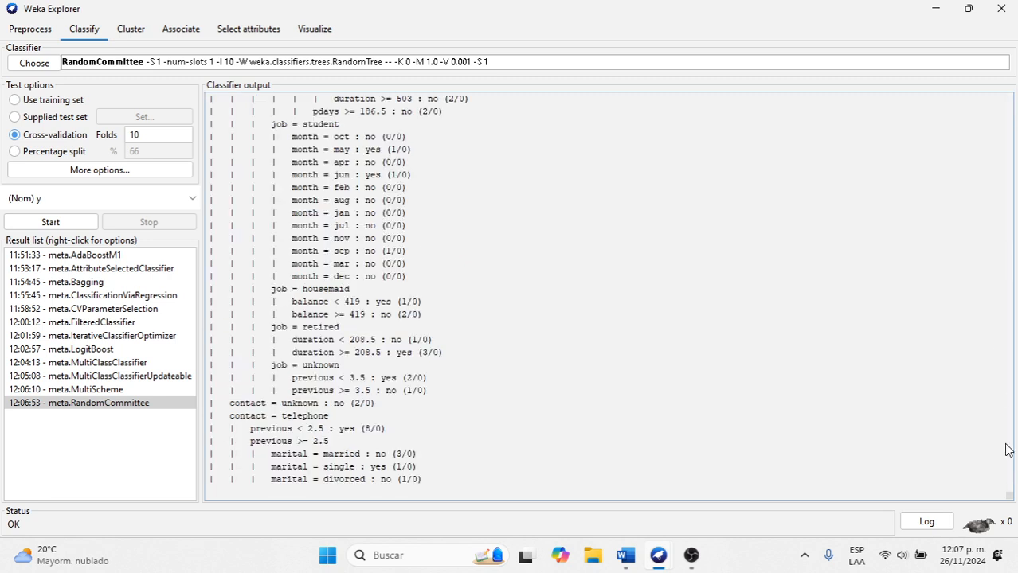
drag(831, 402, 794, 443)
click(791, 434)
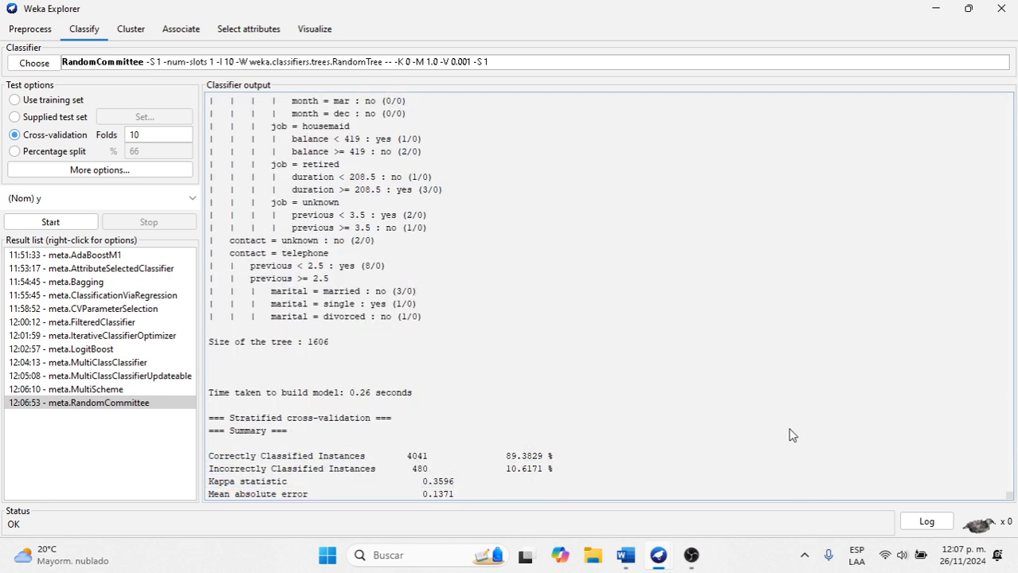
Step: Choose the RandomizableFilteredClassifier meta classifier and read its notes in the Word document Algoritmos Weka before returning to Weka Explorer
click(36, 63)
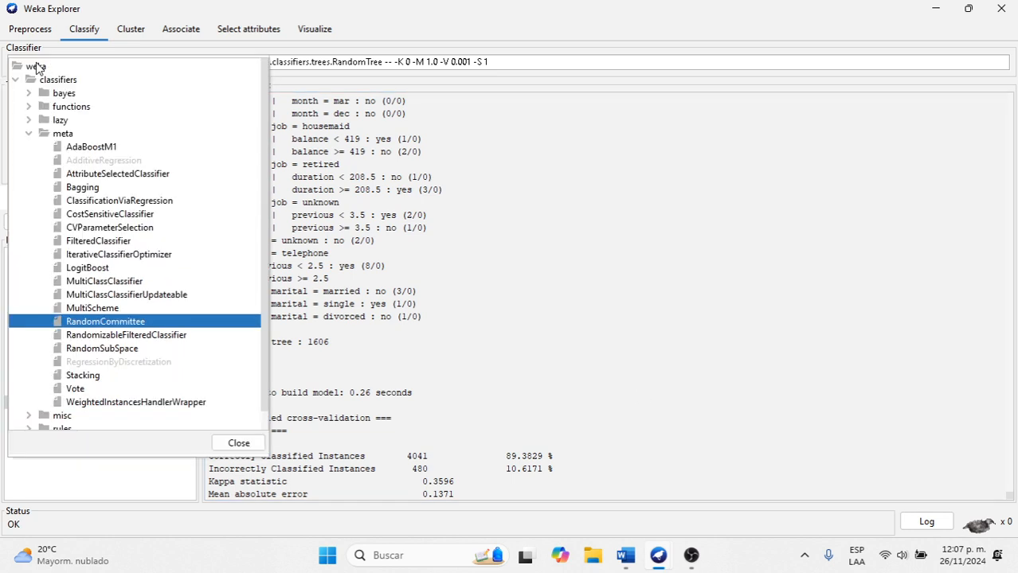
click(108, 336)
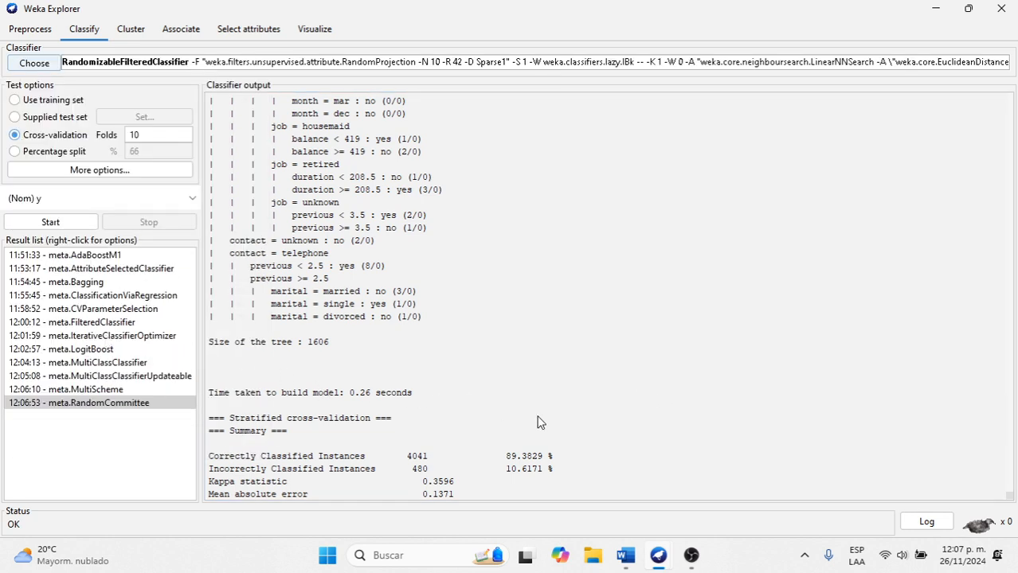
click(627, 557)
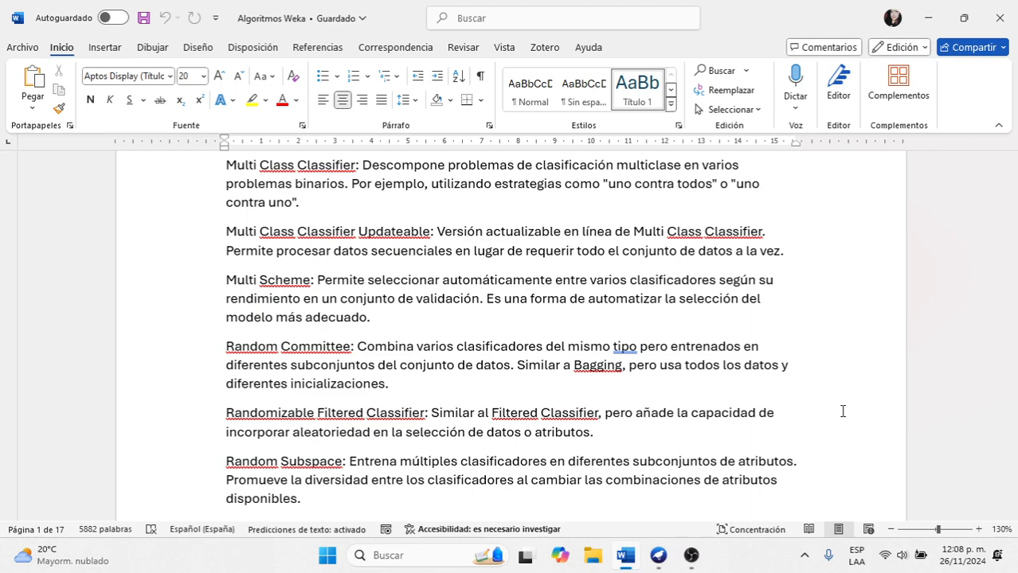
mouse_move(658, 555)
click(685, 473)
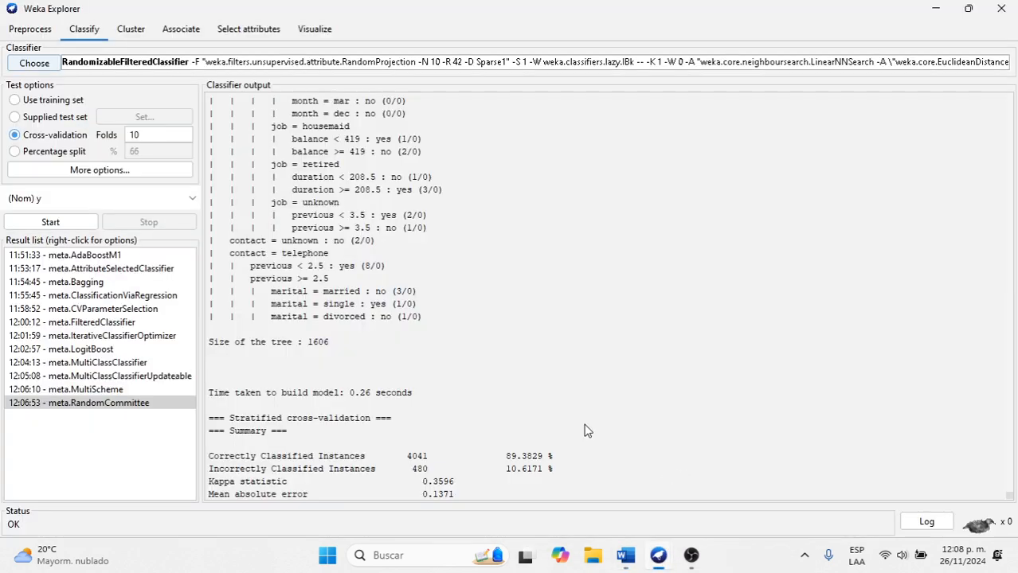
Step: Run RandomizableFilteredClassifier with 10-fold cross-validation on class y and review its accuracy summary, filtered header and attribute list
click(39, 222)
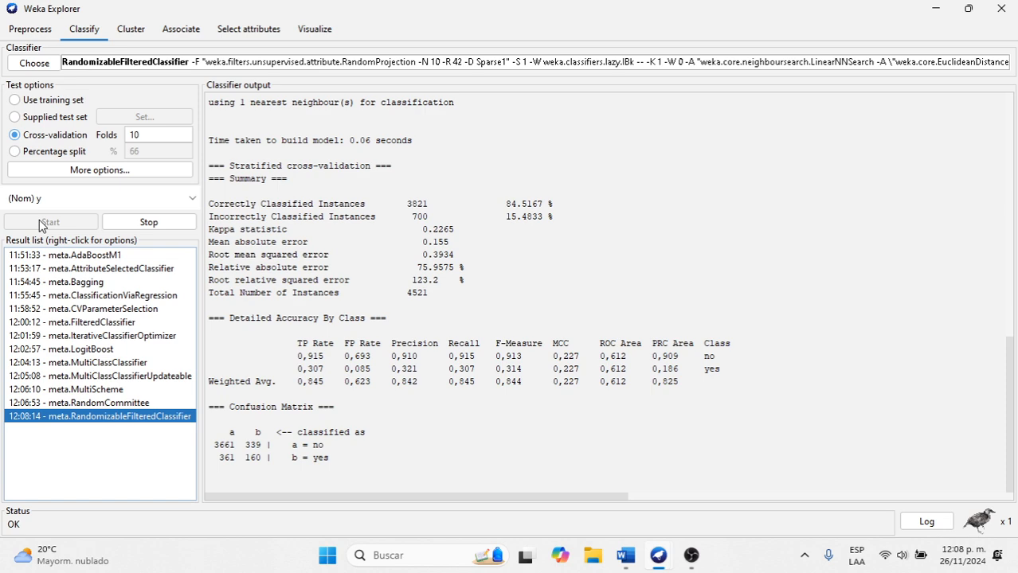
drag(1011, 440, 996, 293)
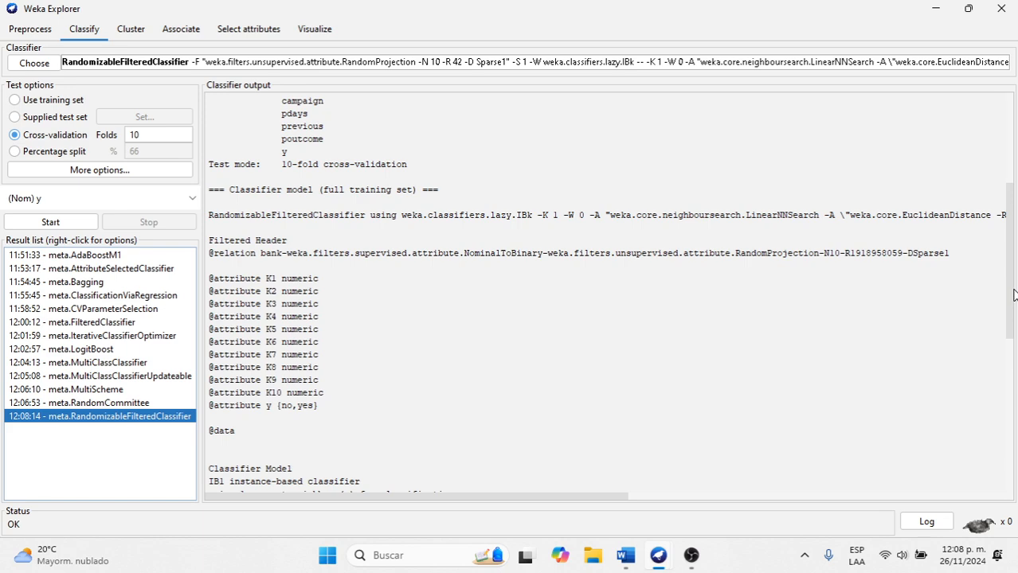
drag(1013, 295, 1013, 281)
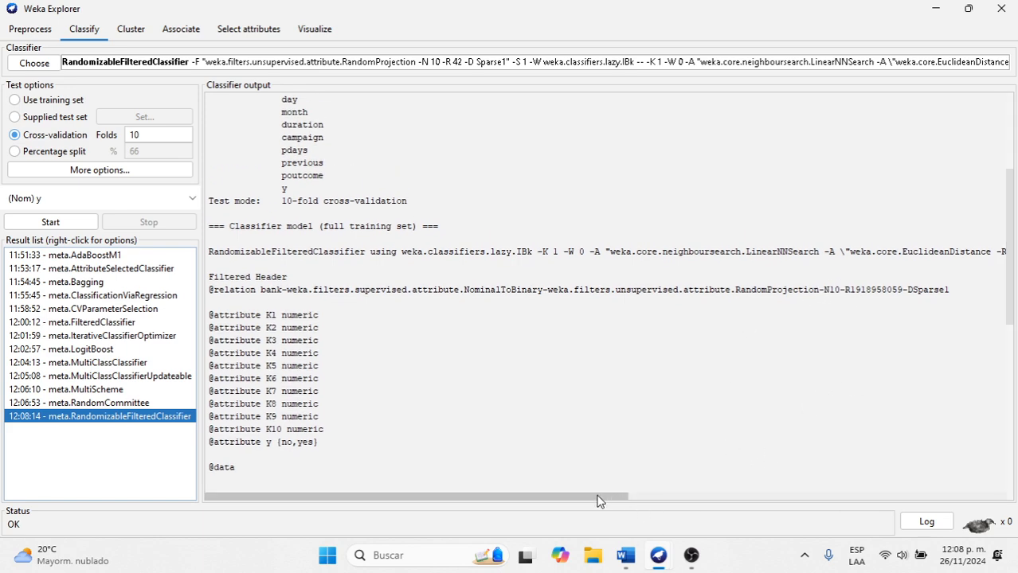
drag(599, 501, 388, 480)
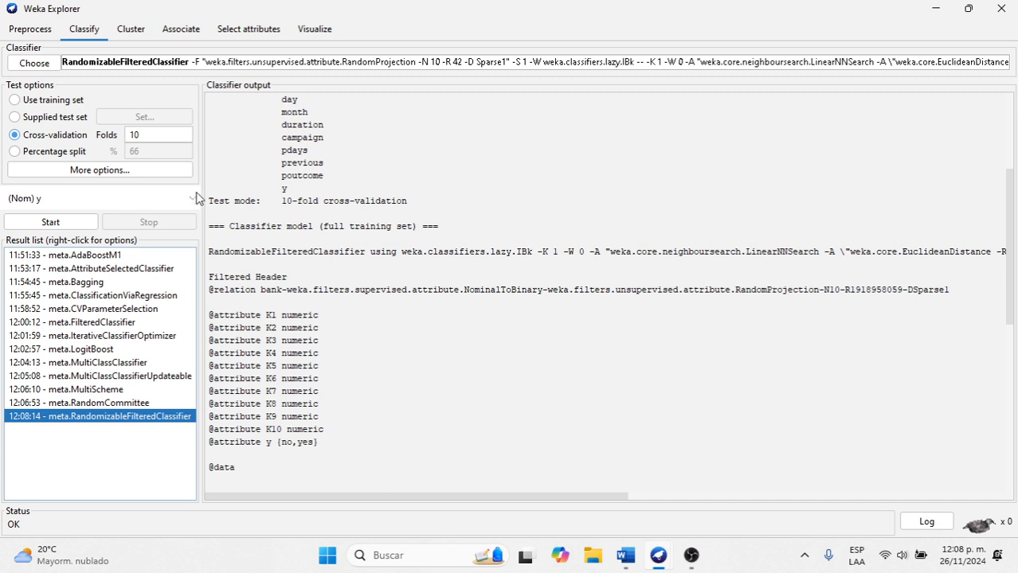
Step: Choose the RandomSubSpace meta classifier and read its notes in the Word document Algoritmos Weka before returning to Weka Explorer
click(35, 63)
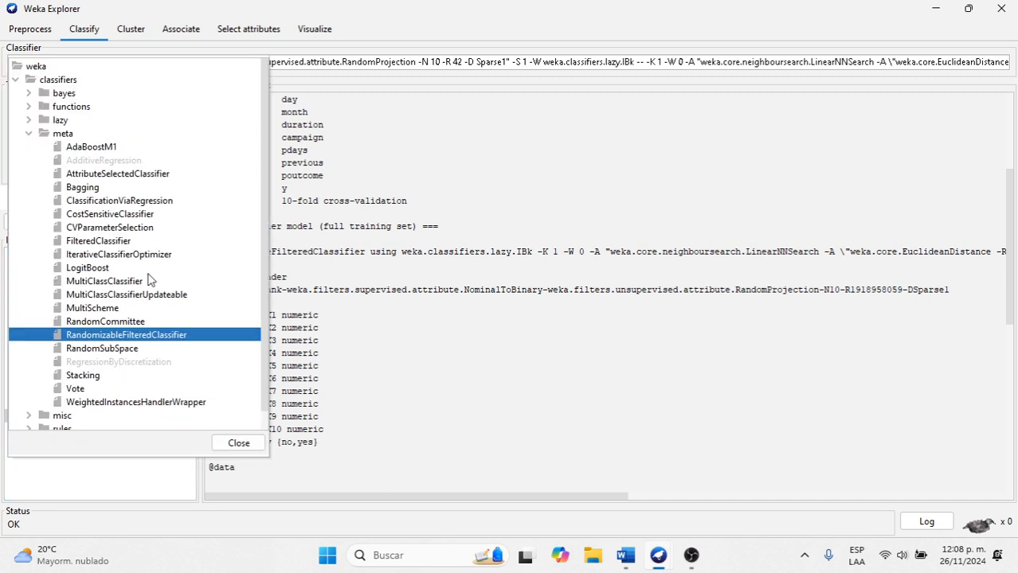
click(96, 349)
click(625, 562)
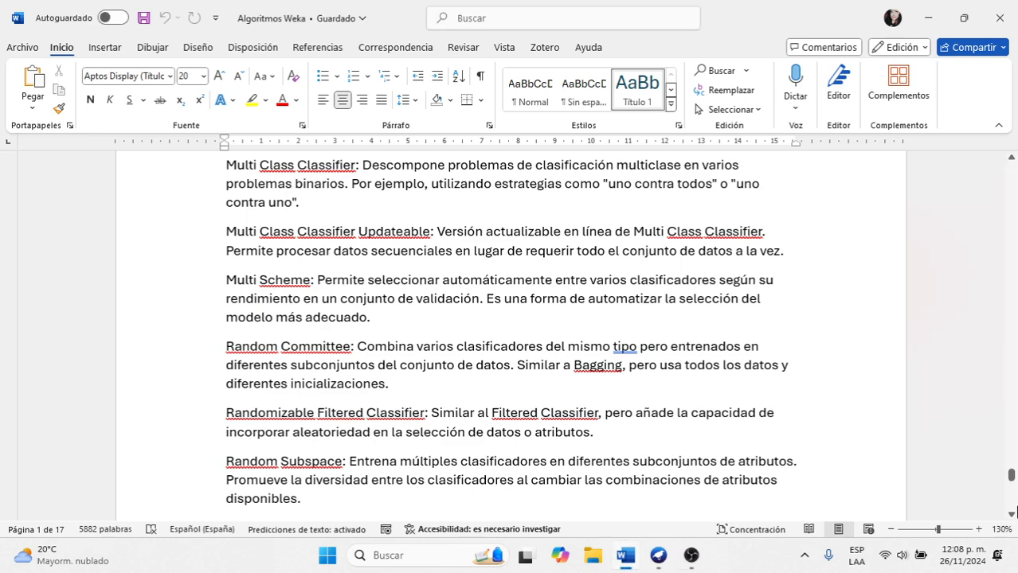
click(1011, 514)
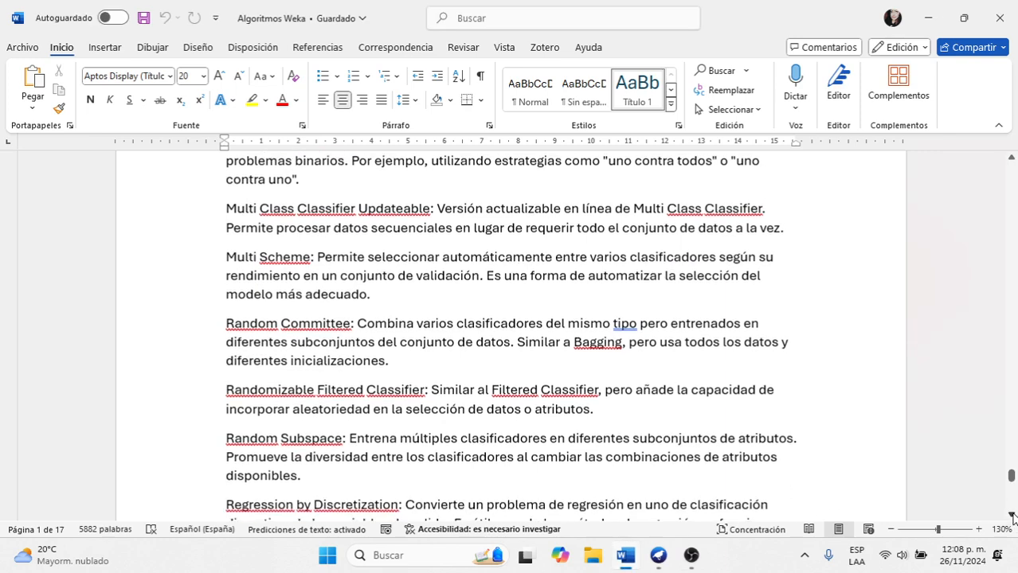
click(1011, 514)
click(1012, 514)
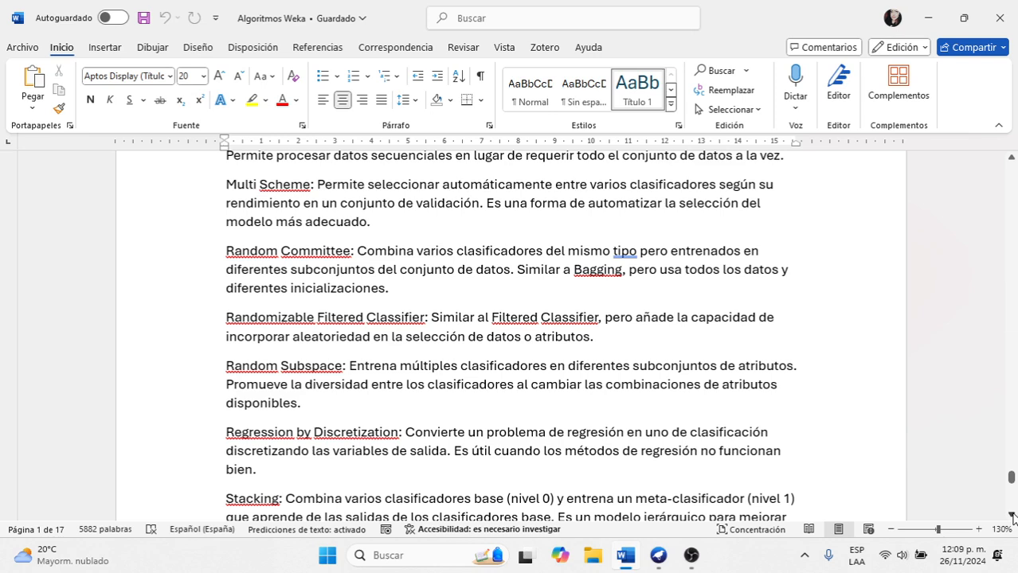
click(692, 559)
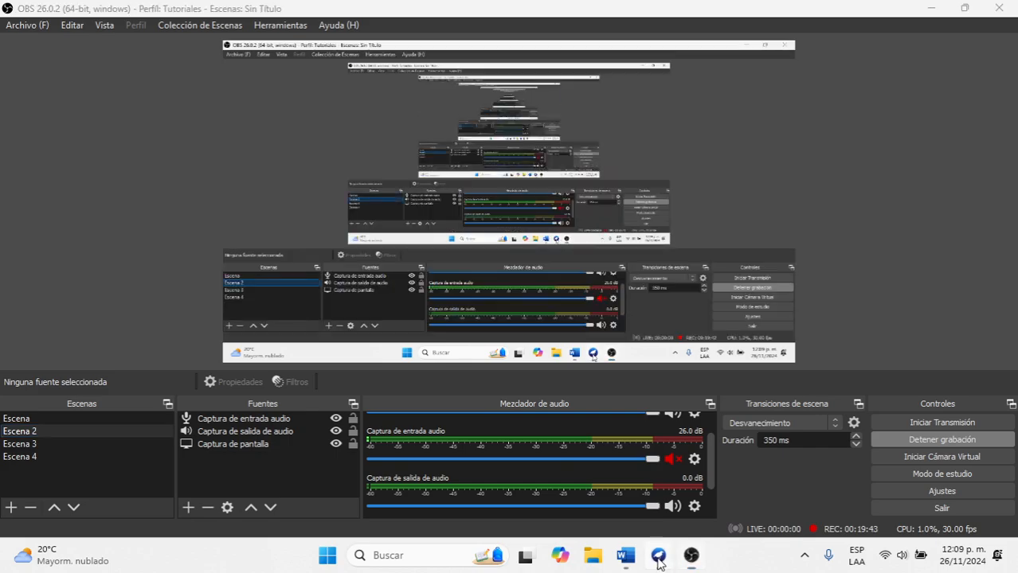
mouse_move(658, 560)
click(682, 490)
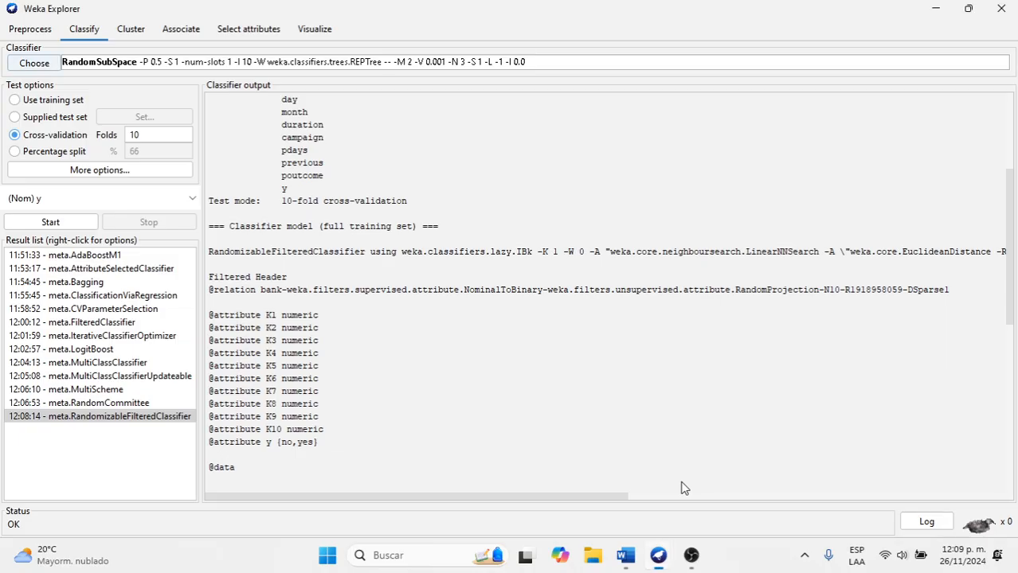
Step: Run RandomSubSpace with 10-fold cross-validation on class y and review its accuracy summary, attribute subsets and REPTree models
click(76, 225)
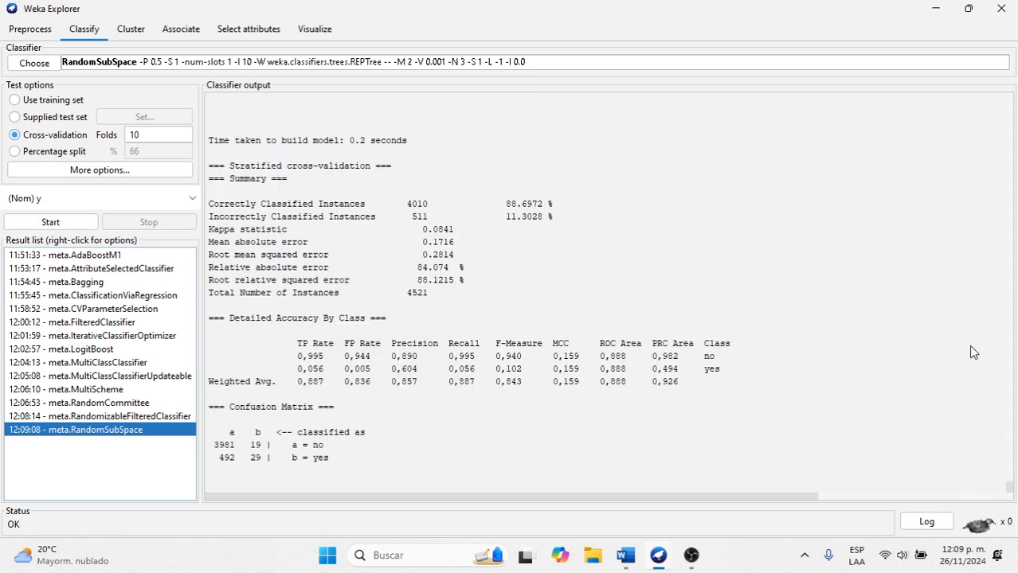
triple_click(834, 254)
drag(1010, 492, 1010, 474)
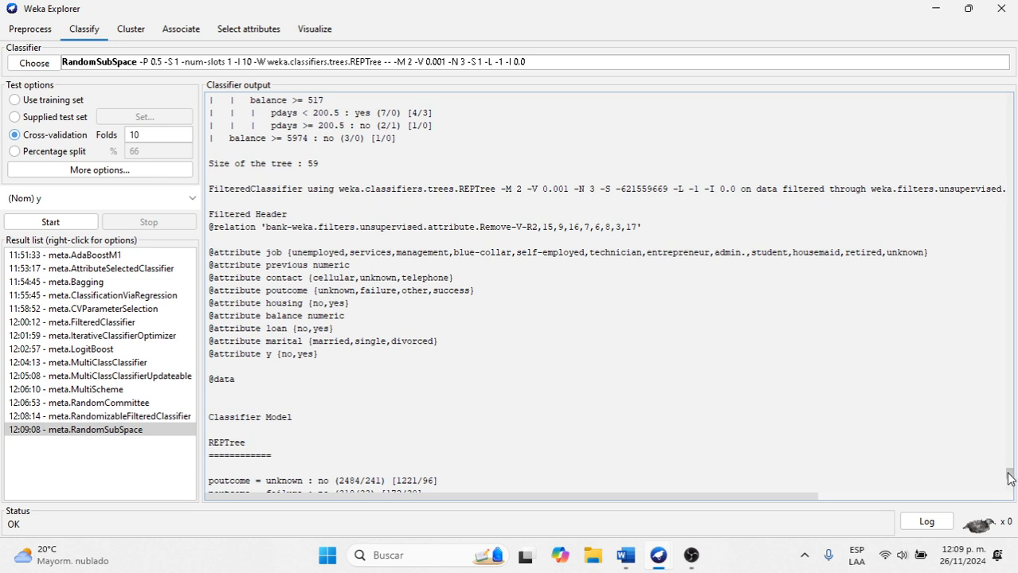
scroll(1010, 478, down, 3)
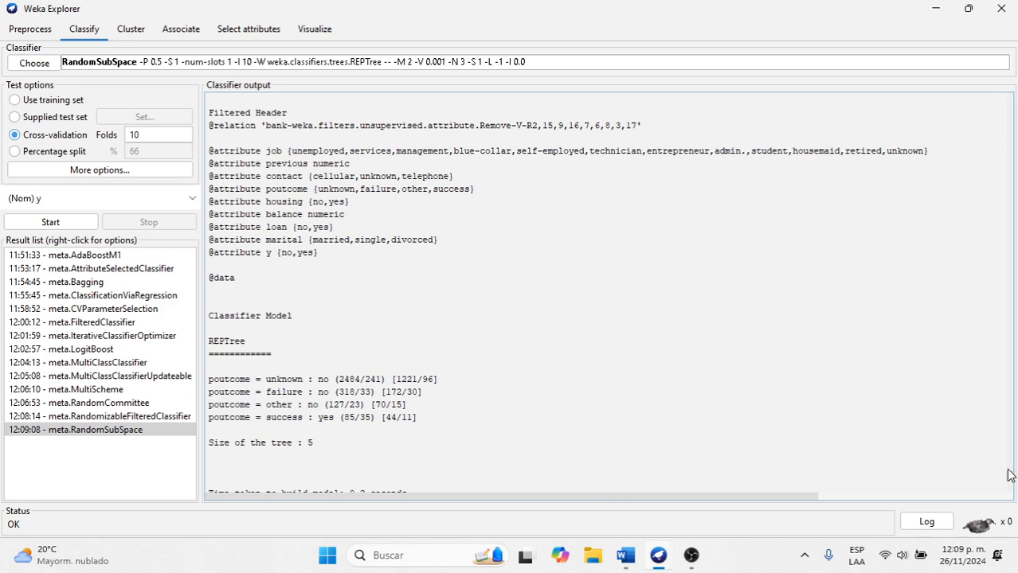
drag(1010, 482, 993, 450)
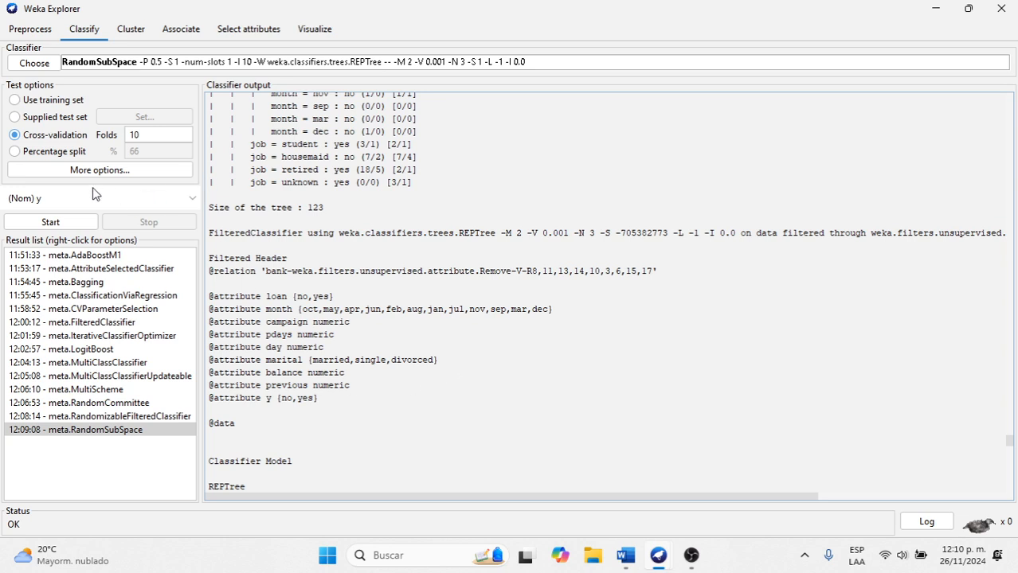
Step: Choose the Stacking meta classifier and read the Stacking and Vote notes in the Word document Algoritmos Weka before returning to Weka Explorer
click(43, 62)
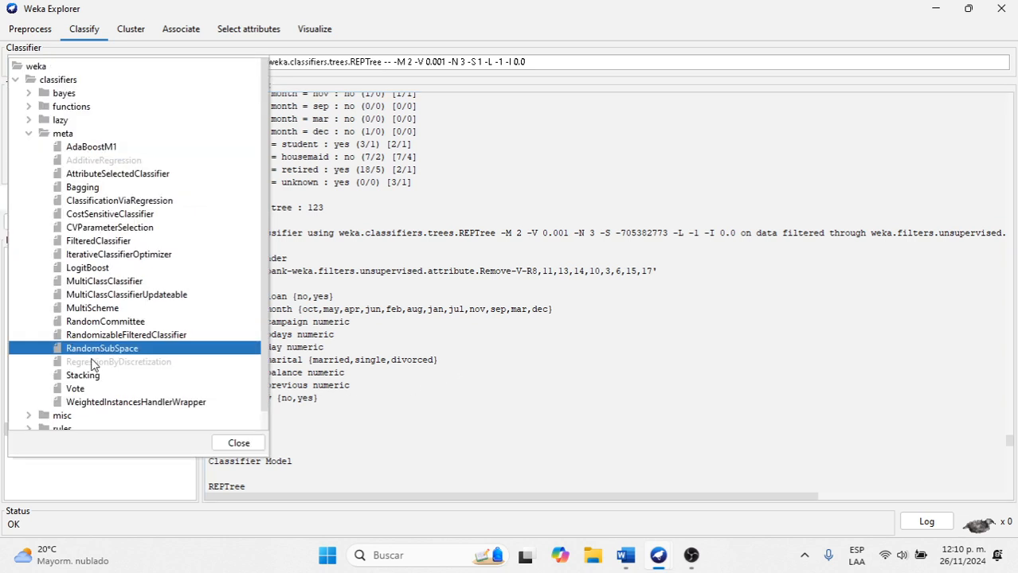
mouse_move(91, 364)
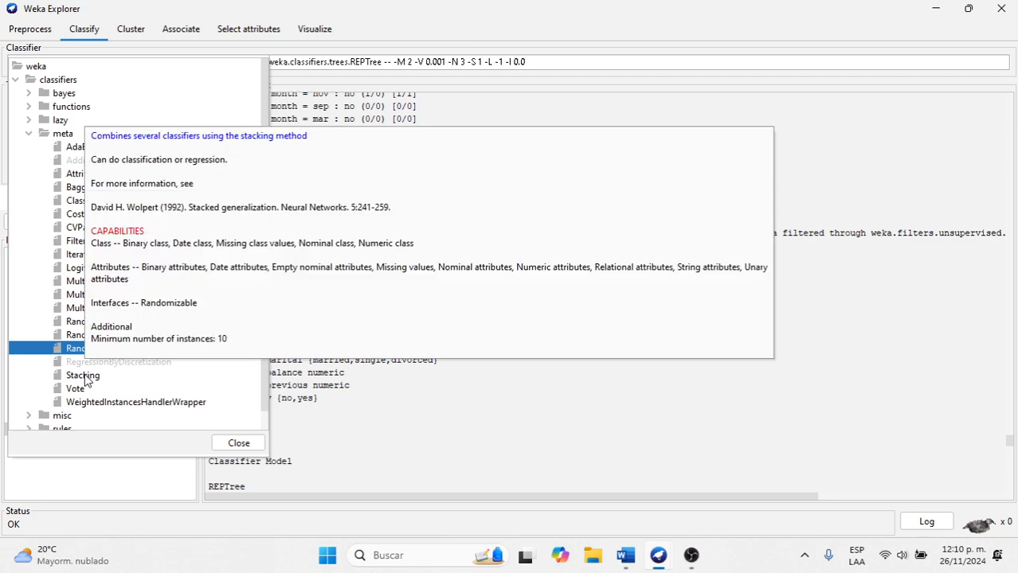
click(83, 376)
click(667, 560)
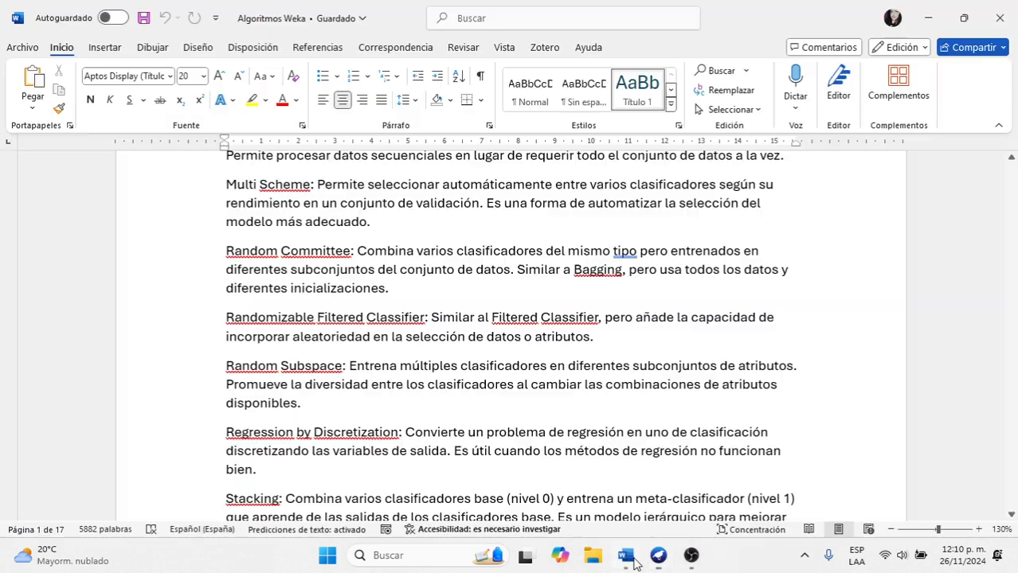
click(1011, 516)
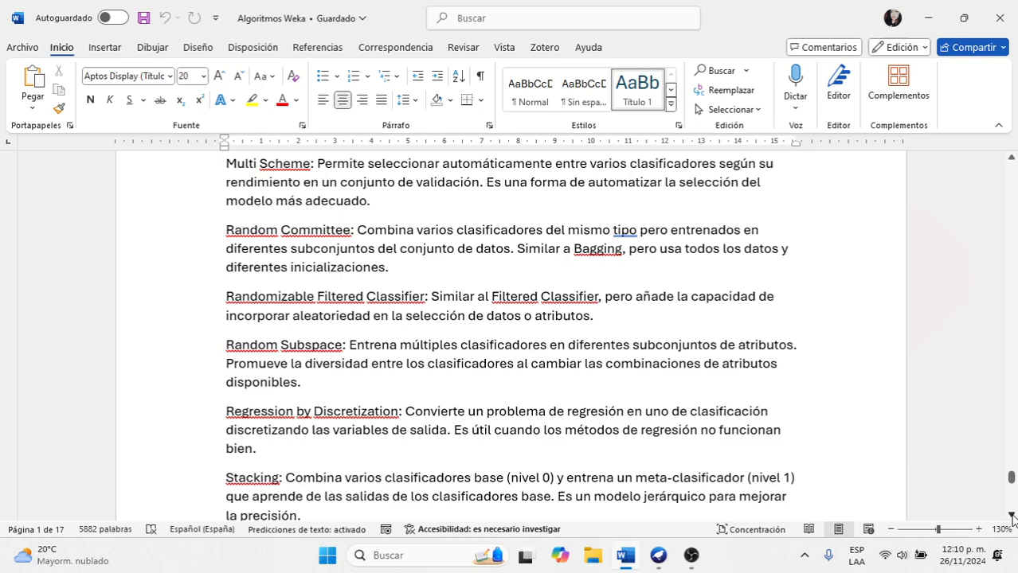
right_click(1011, 516)
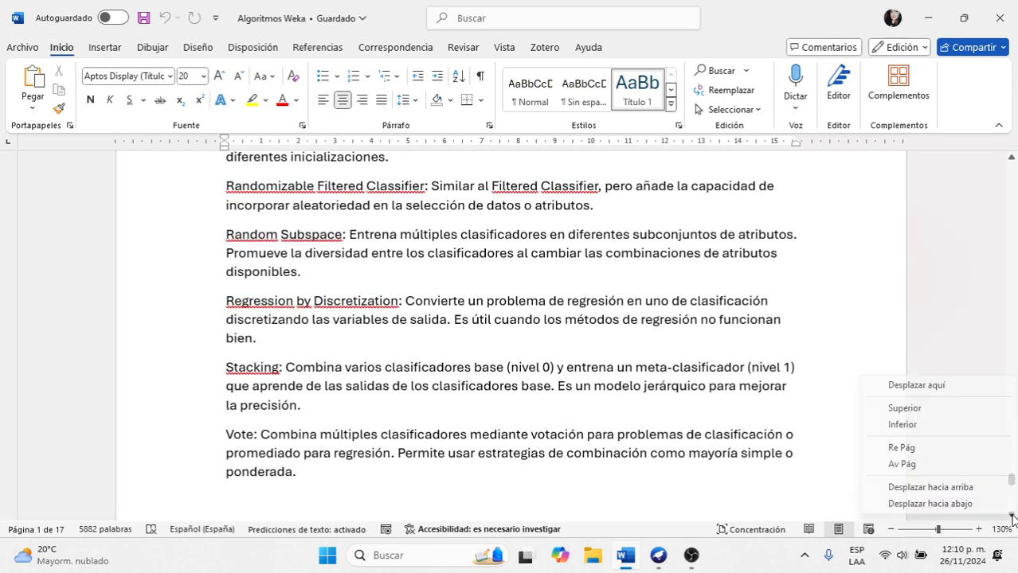
click(741, 434)
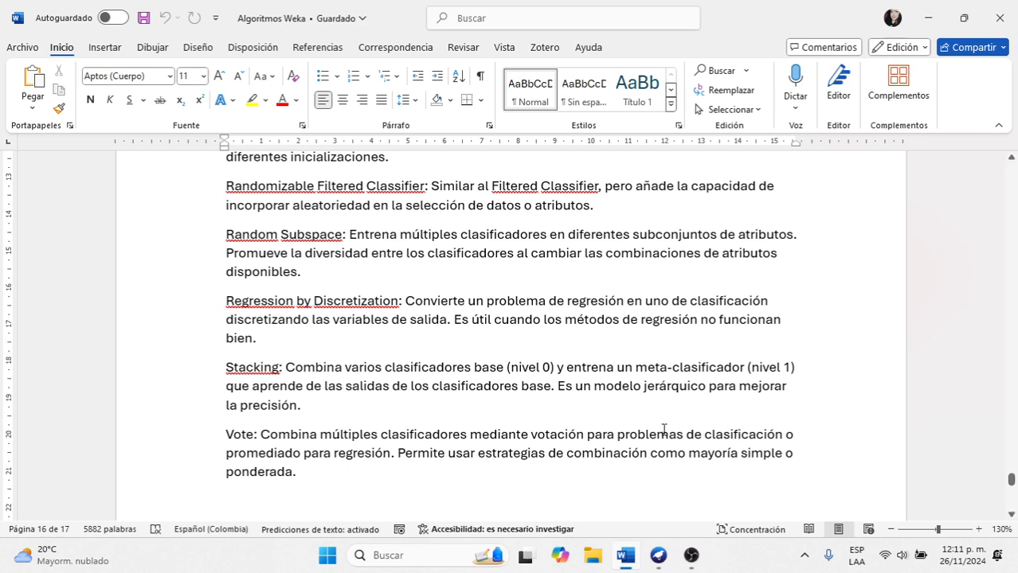
click(659, 554)
click(670, 502)
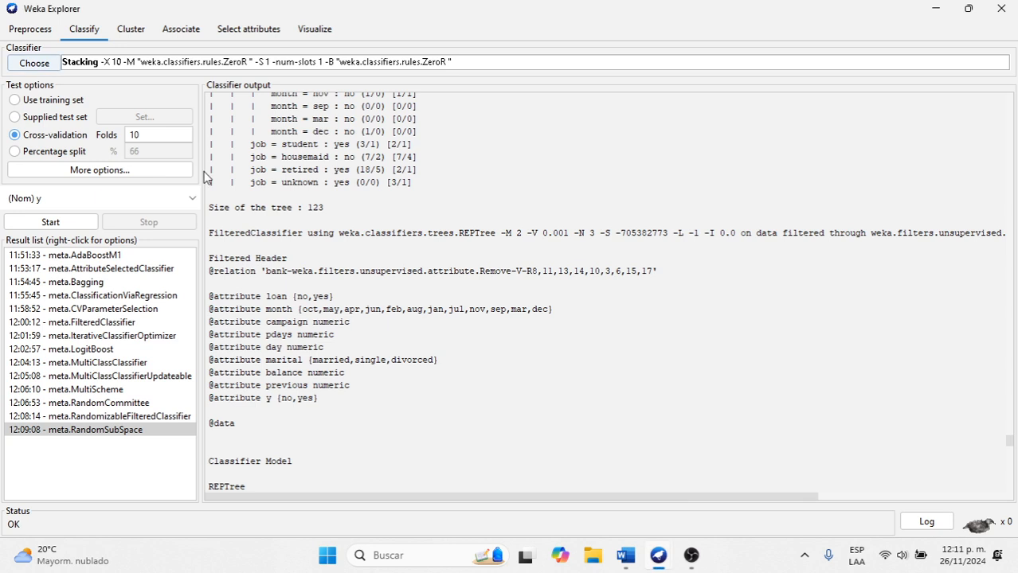
Step: Run Stacking with 10-fold cross-validation on class y and review its base classifier, meta classifier and accuracy summary
click(44, 223)
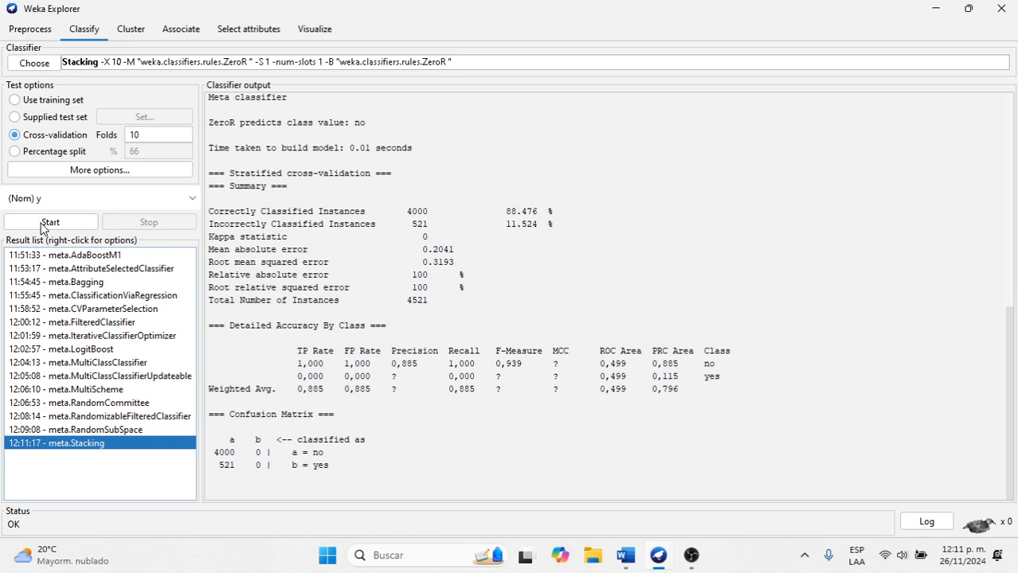
drag(1016, 441, 1001, 357)
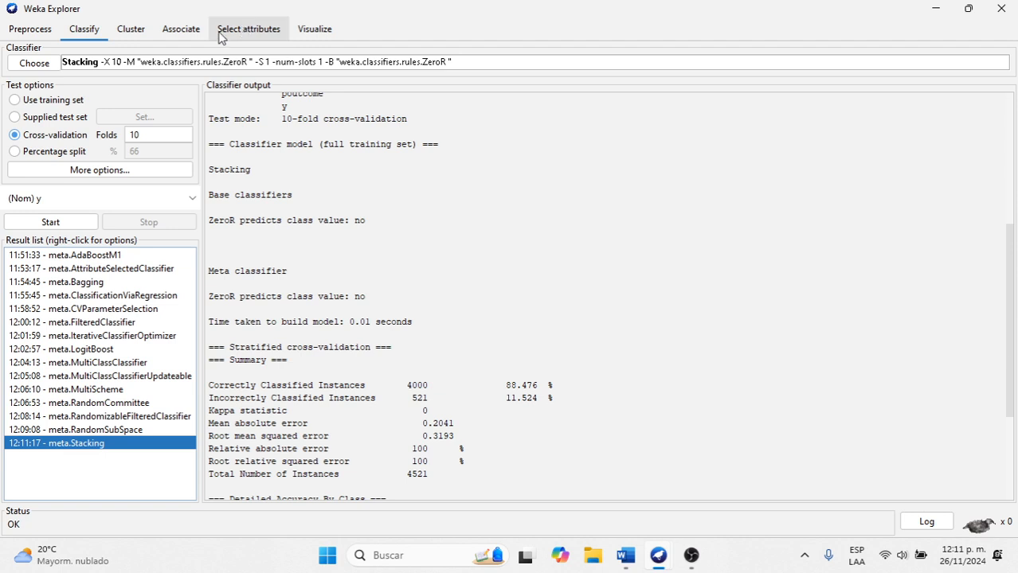
Step: Choose the Vote meta classifier, run it with 10-fold cross-validation on class y, and review its combination rule and accuracy summary
click(41, 61)
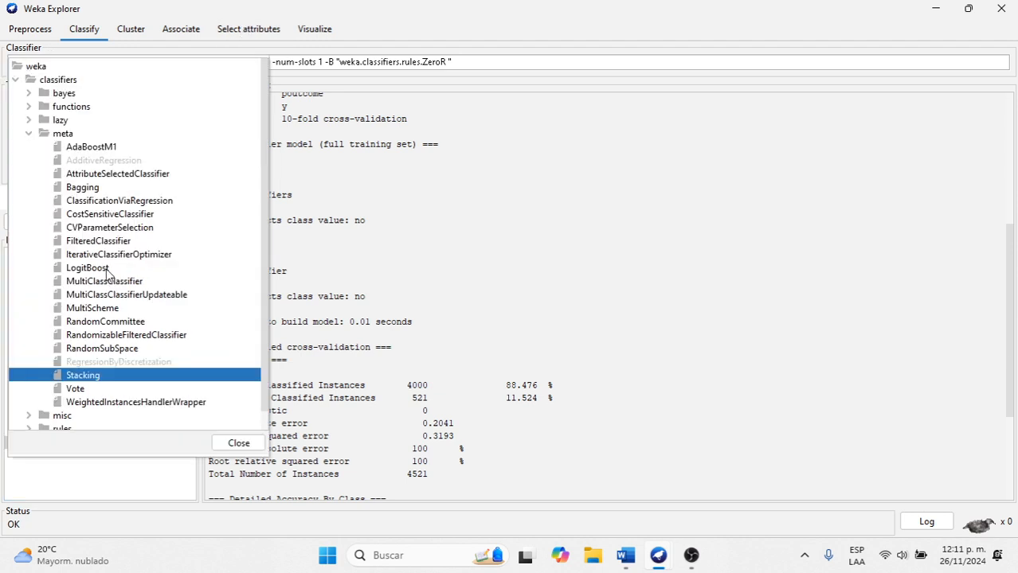
click(72, 389)
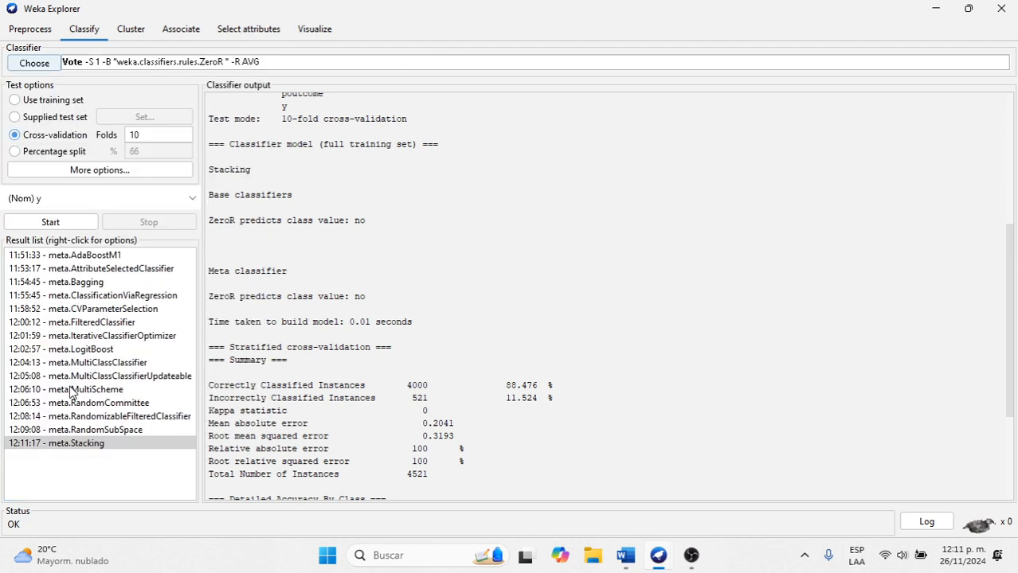
click(51, 223)
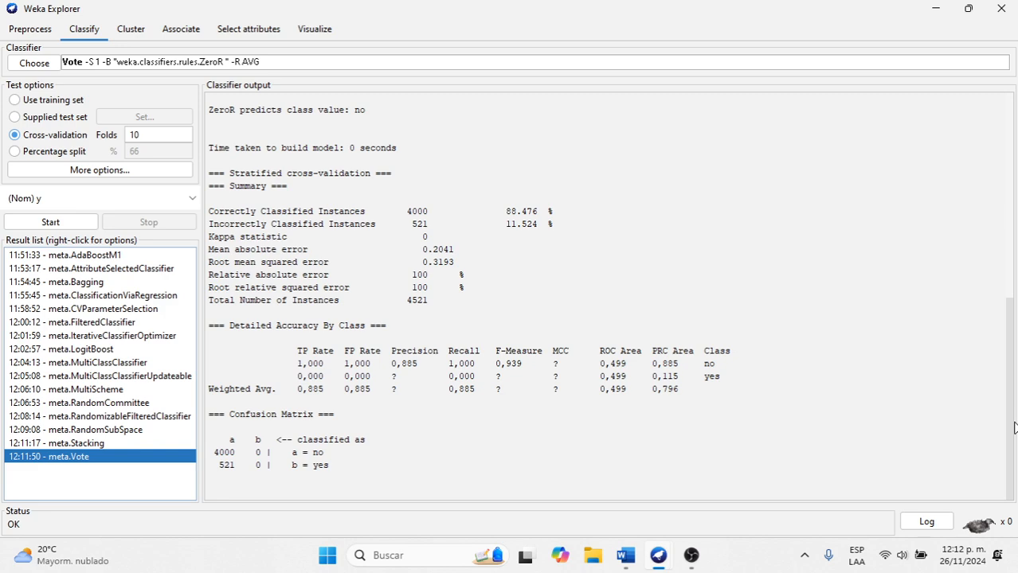
drag(1013, 406, 1014, 307)
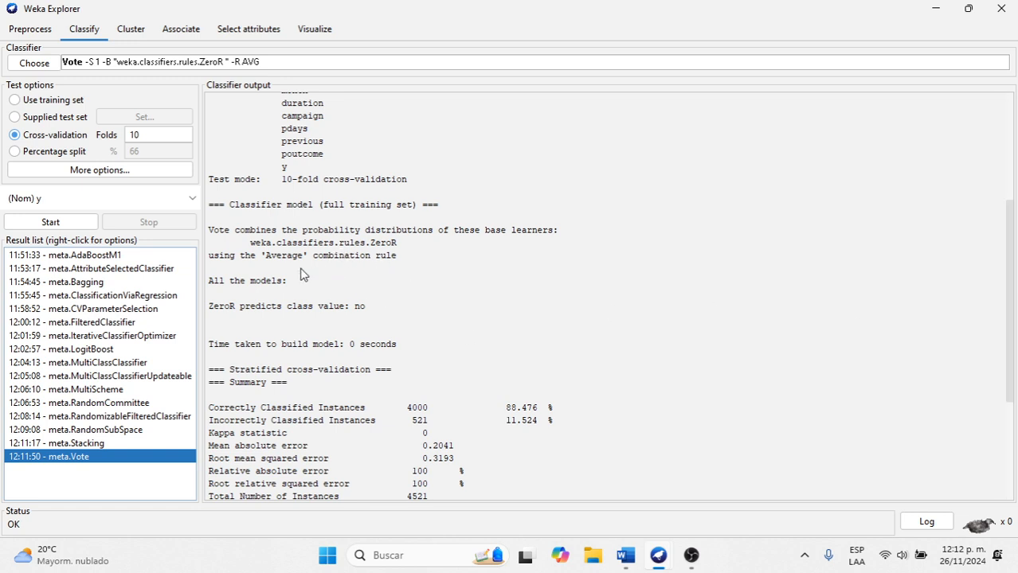
Step: Choose the WeightedInstancesHandlerWrapper meta classifier and run it with 10-fold cross-validation on class y
click(36, 63)
click(100, 403)
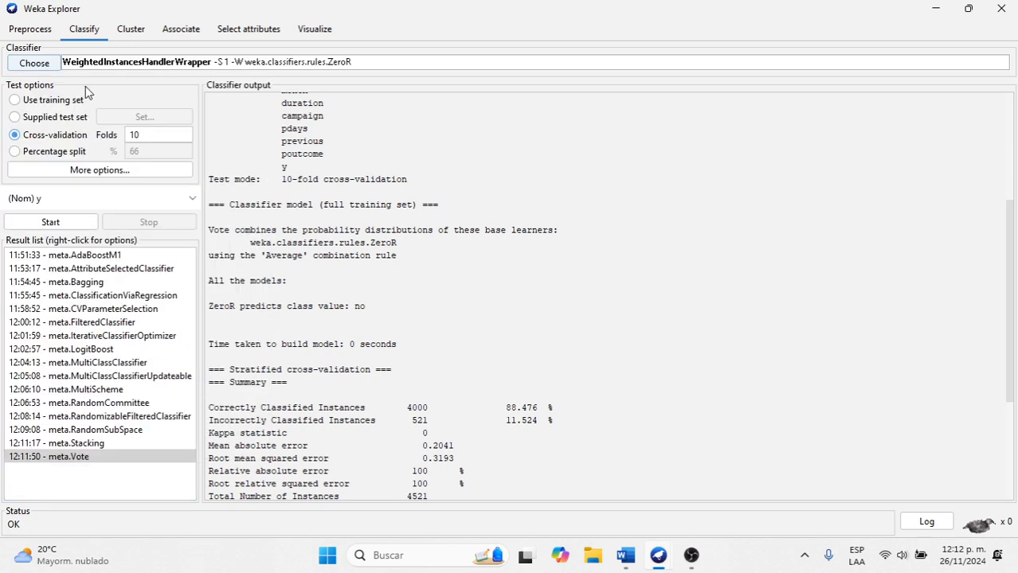
click(27, 227)
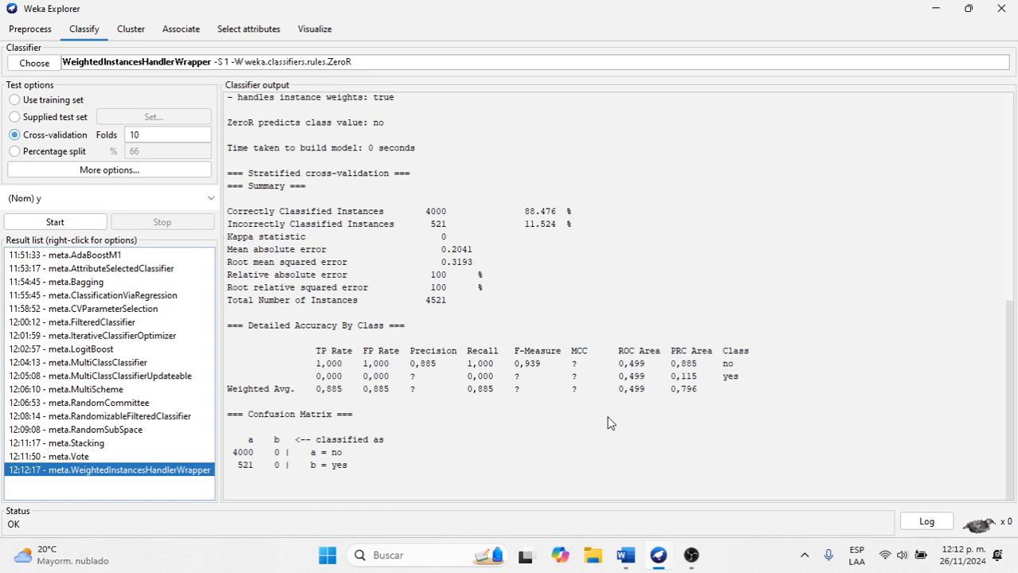
Step: Read the Weighted Instance Handler Wrapper note in the Word document Algoritmos Weka and review the run's base classifier and accuracy summary in Weka Explorer
click(627, 562)
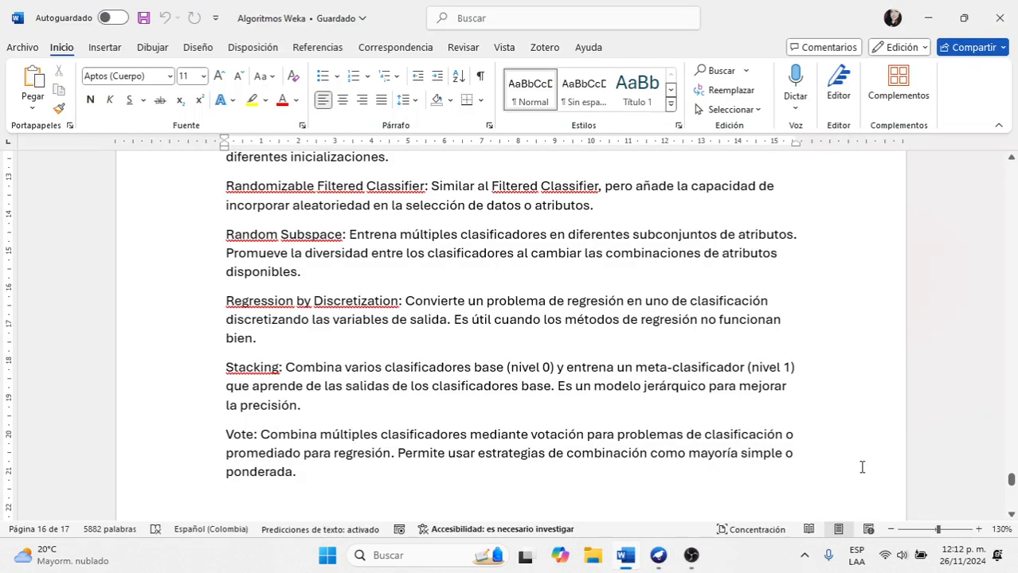
scroll(1011, 516, down, 5)
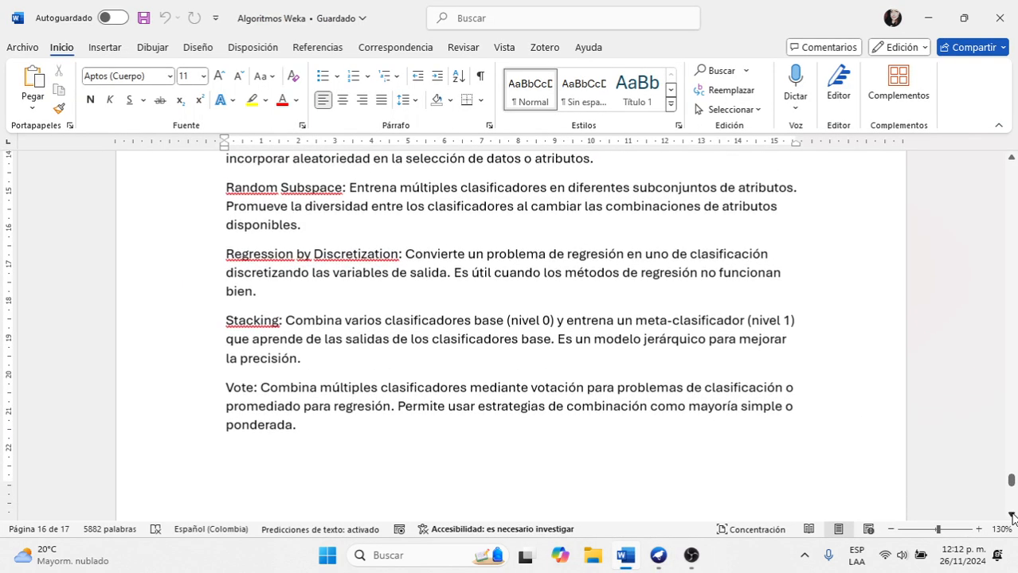
scroll(1013, 518, down, 4)
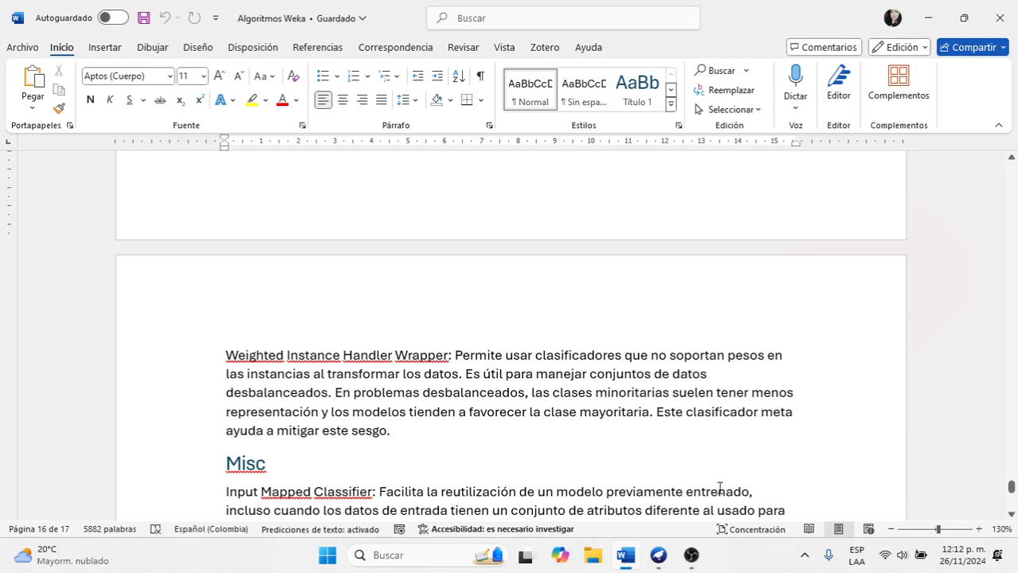
mouse_move(663, 560)
click(689, 502)
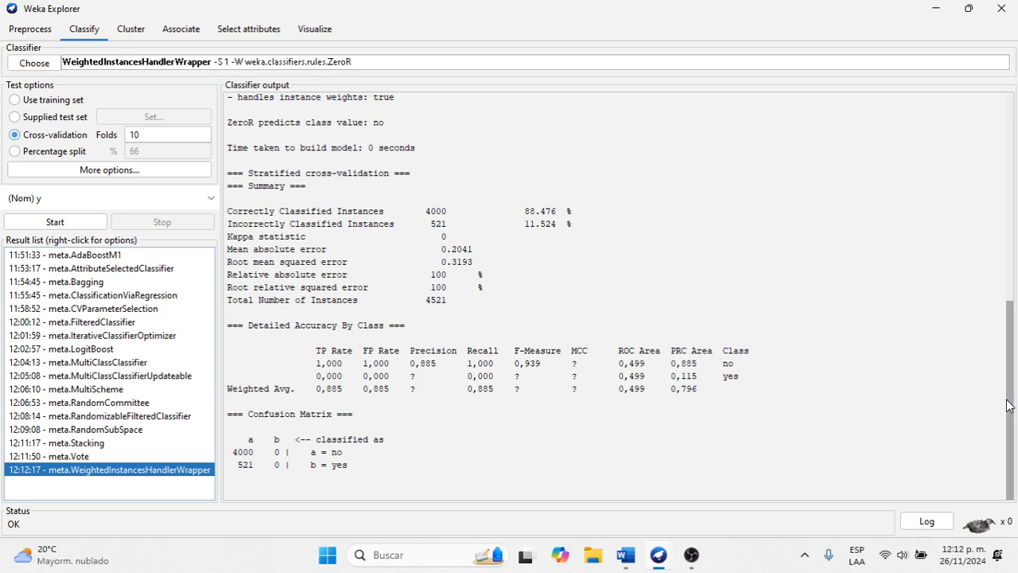
drag(1010, 404, 1011, 340)
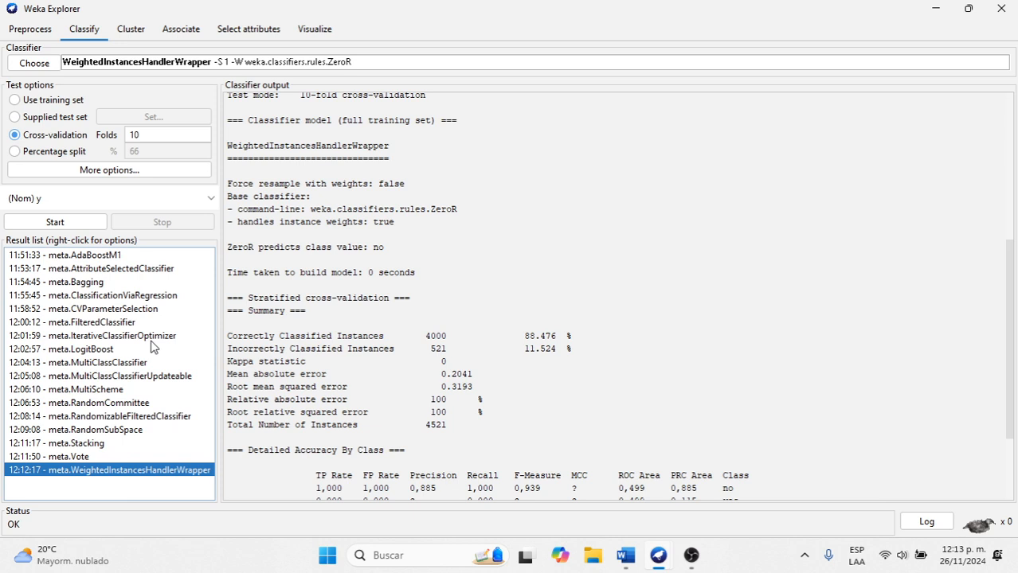
Step: Revisit the earlier MultiScheme and MultiClassClassifier results to compare their models and accuracy summaries
click(120, 390)
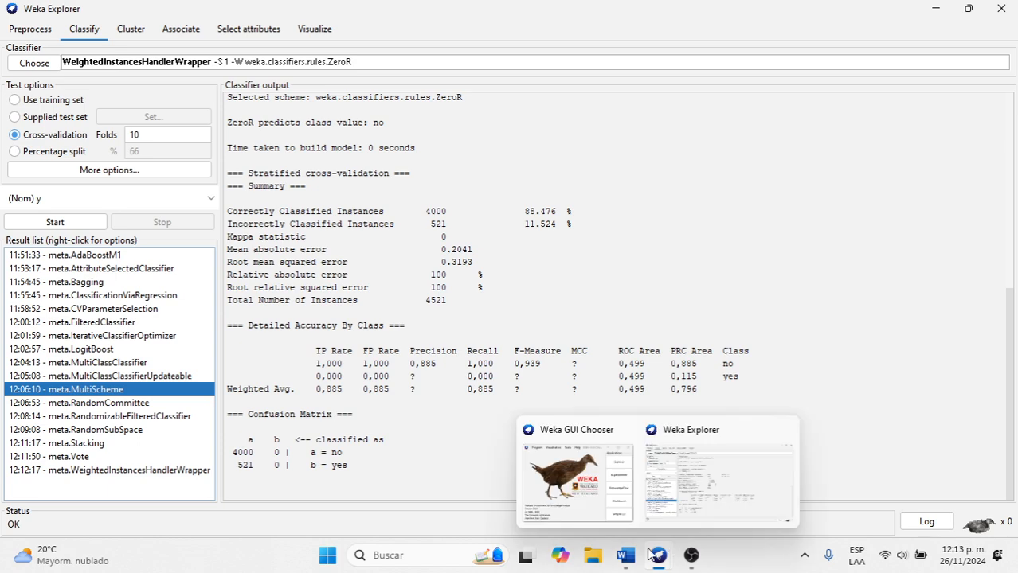
mouse_move(631, 556)
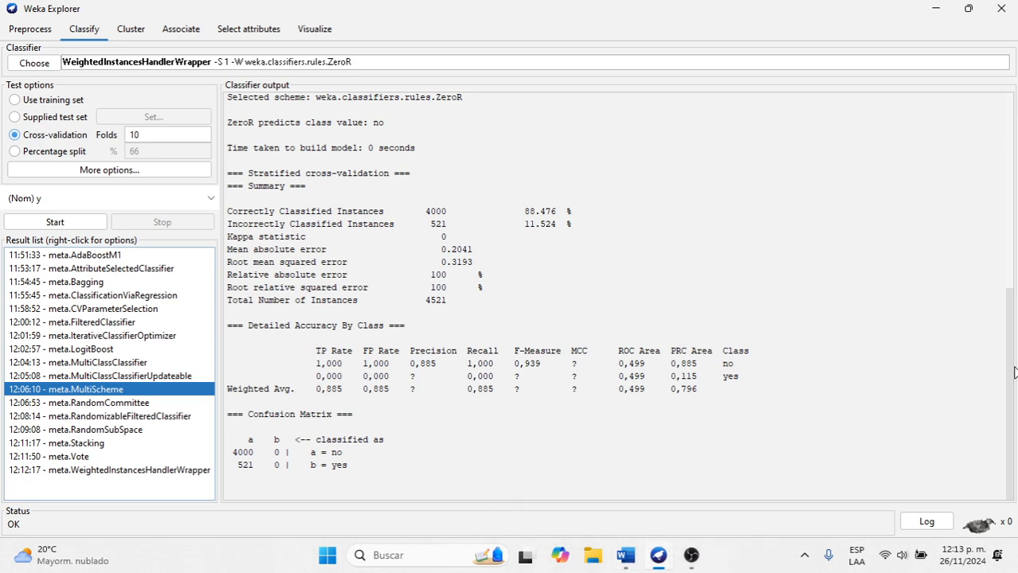
drag(1013, 348, 999, 227)
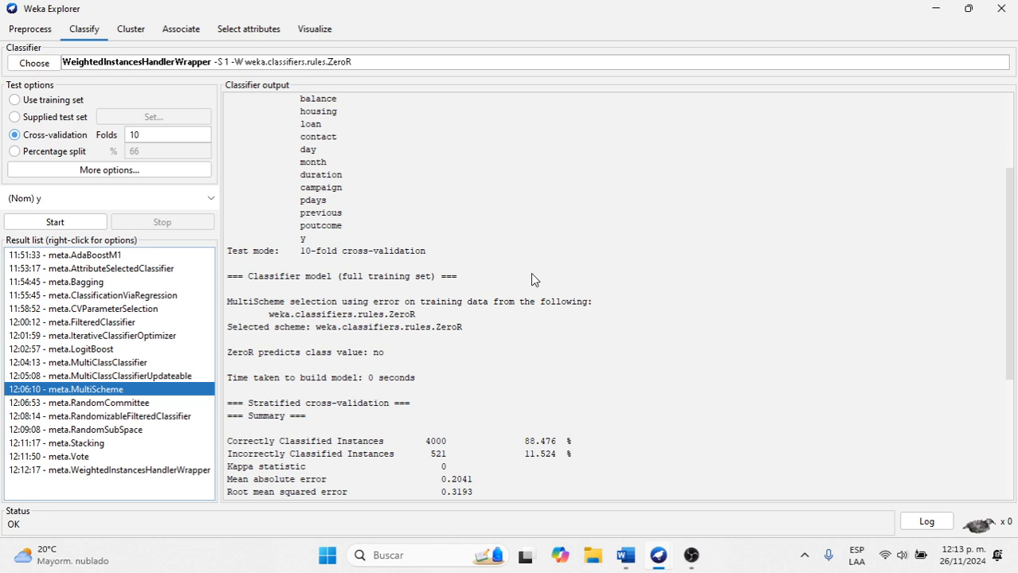
click(151, 364)
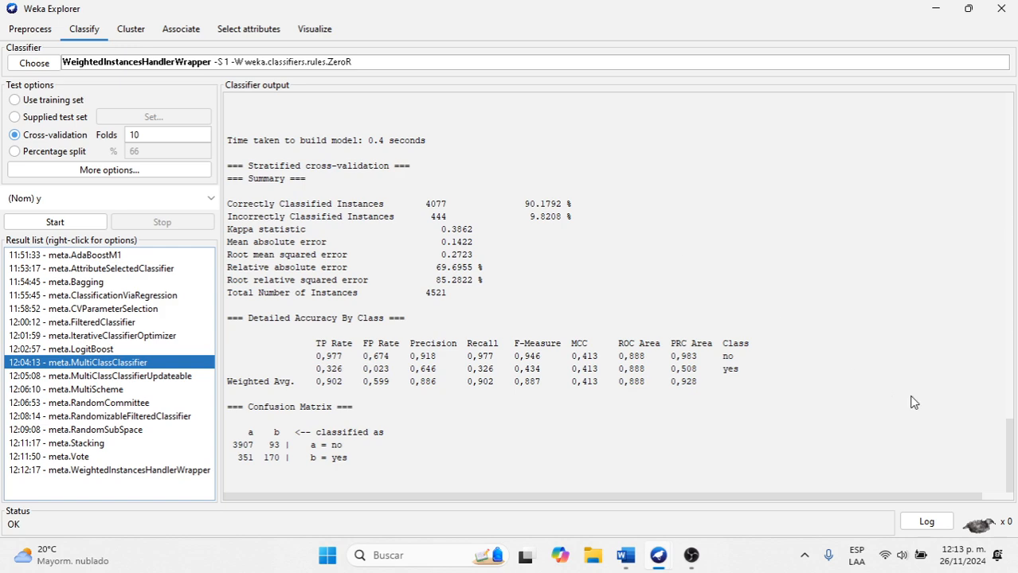
drag(1004, 440, 922, 464)
Step: Choose InputMappedClassifier from the misc classifiers and run it with 10-fold cross-validation on class y
click(35, 63)
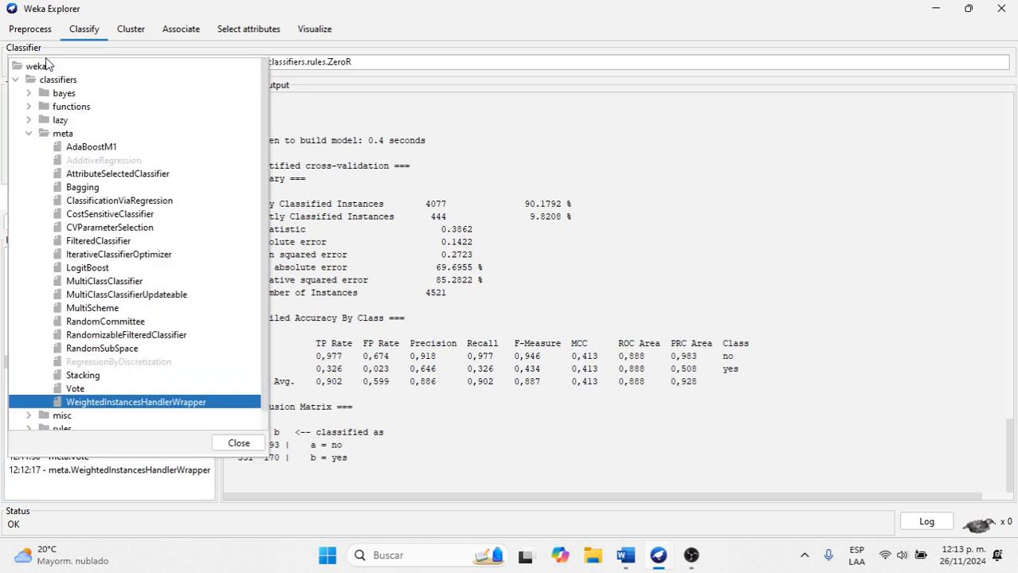
click(29, 133)
click(27, 147)
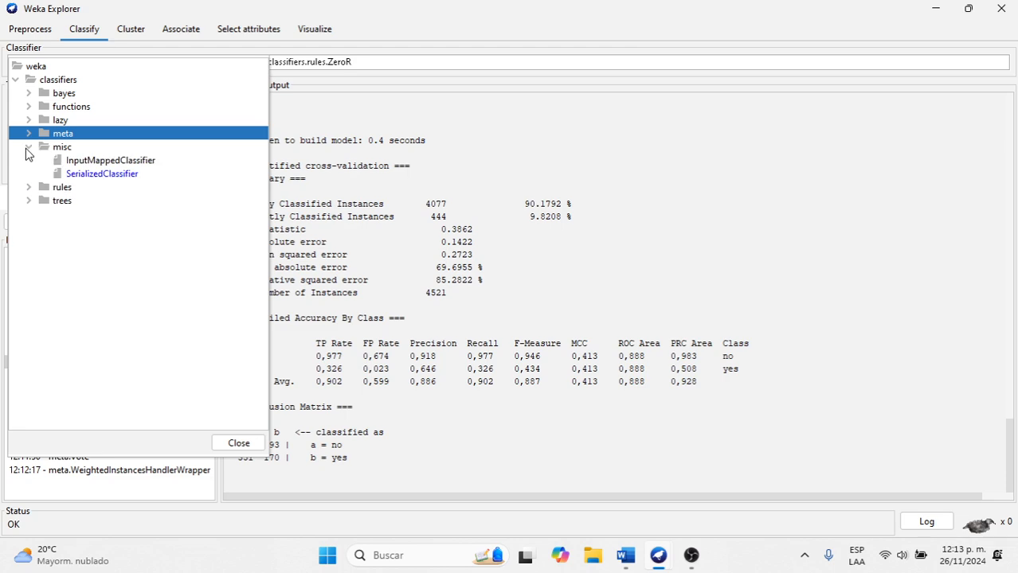
click(105, 160)
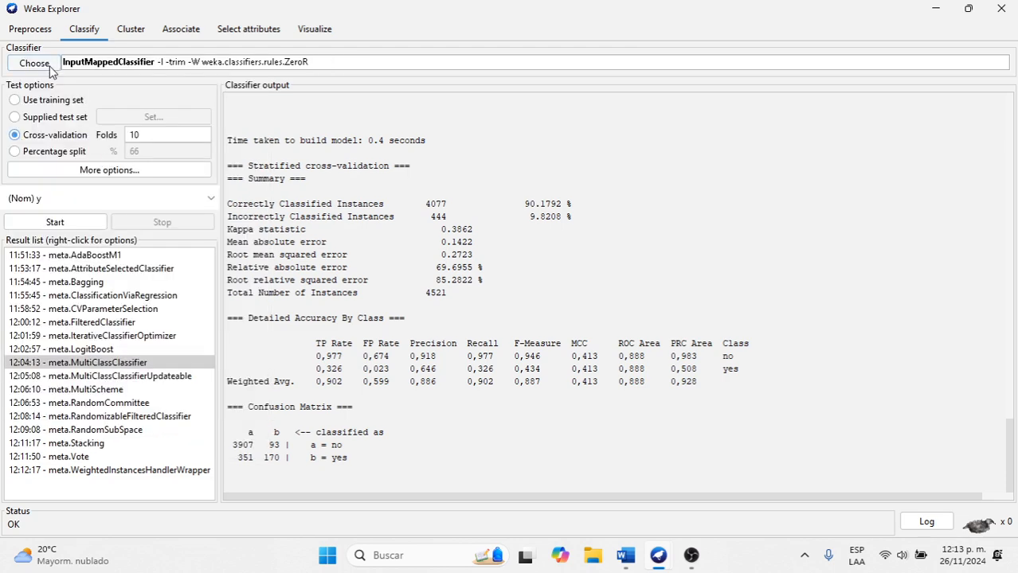
click(48, 223)
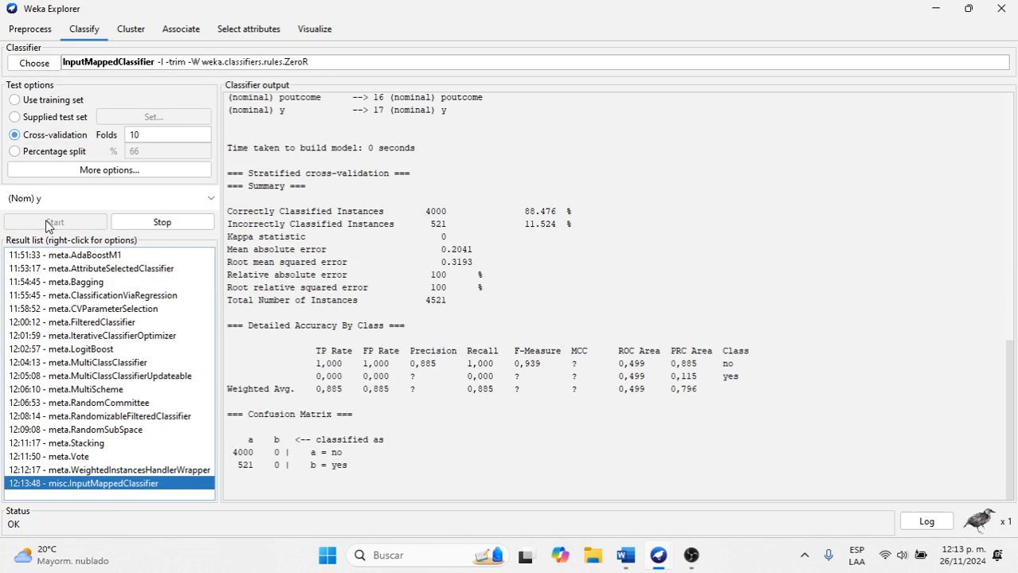
Step: Read the Misc classifier notes in the Word document Algoritmos Weka and review InputMappedClassifier's attribute mappings and accuracy summary in Weka Explorer
click(626, 556)
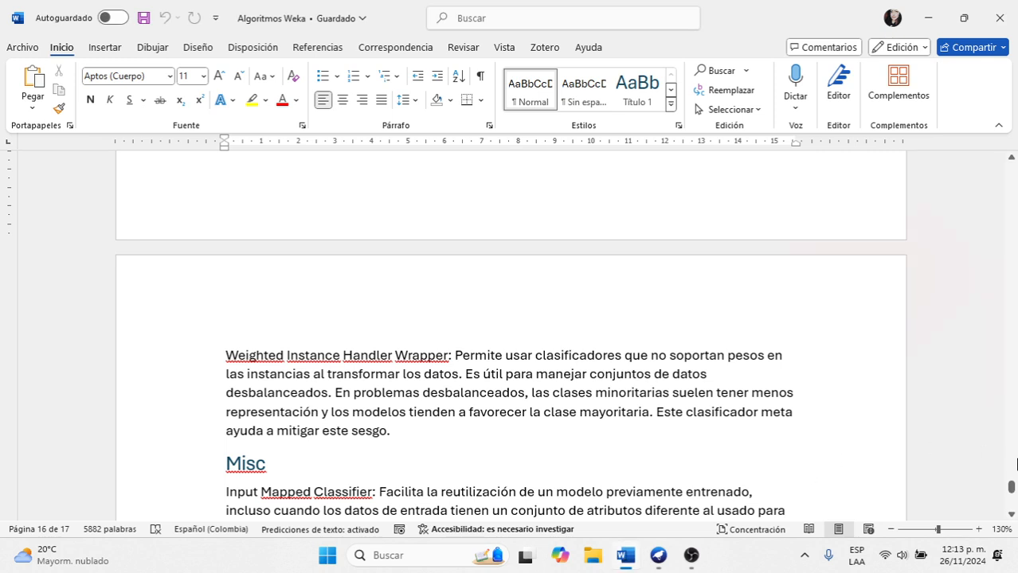
click(1011, 515)
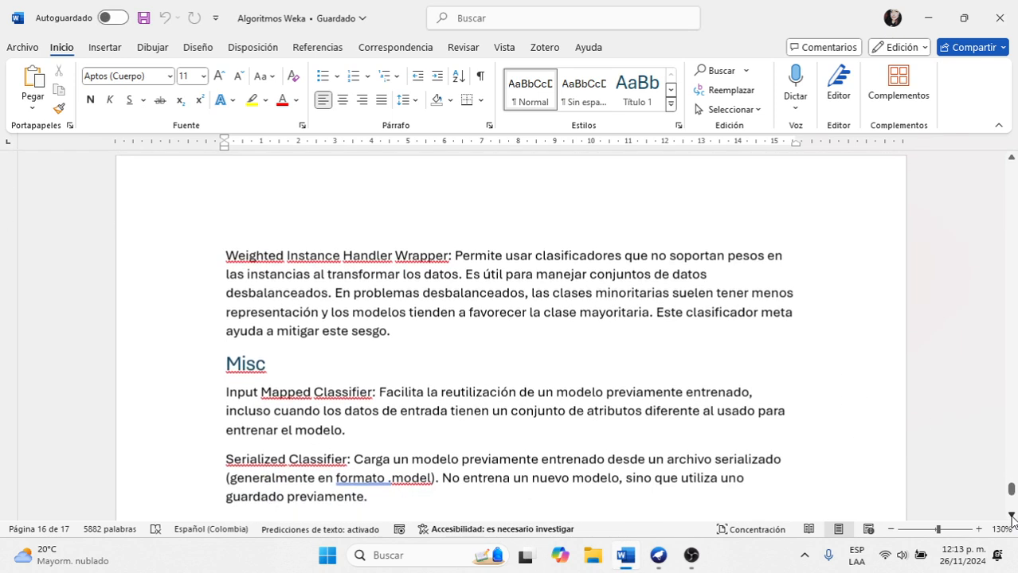
click(1011, 514)
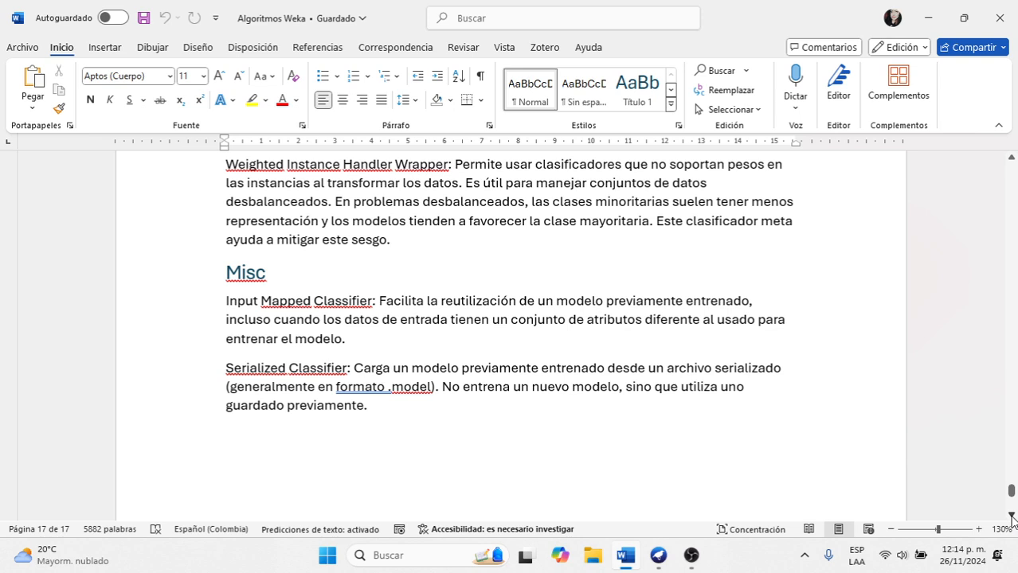
click(658, 555)
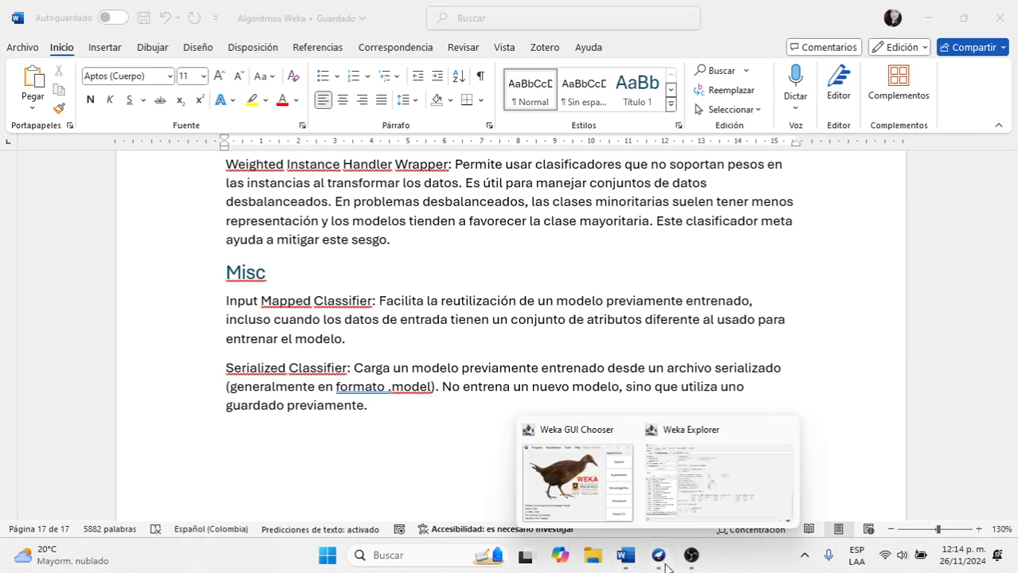
click(690, 481)
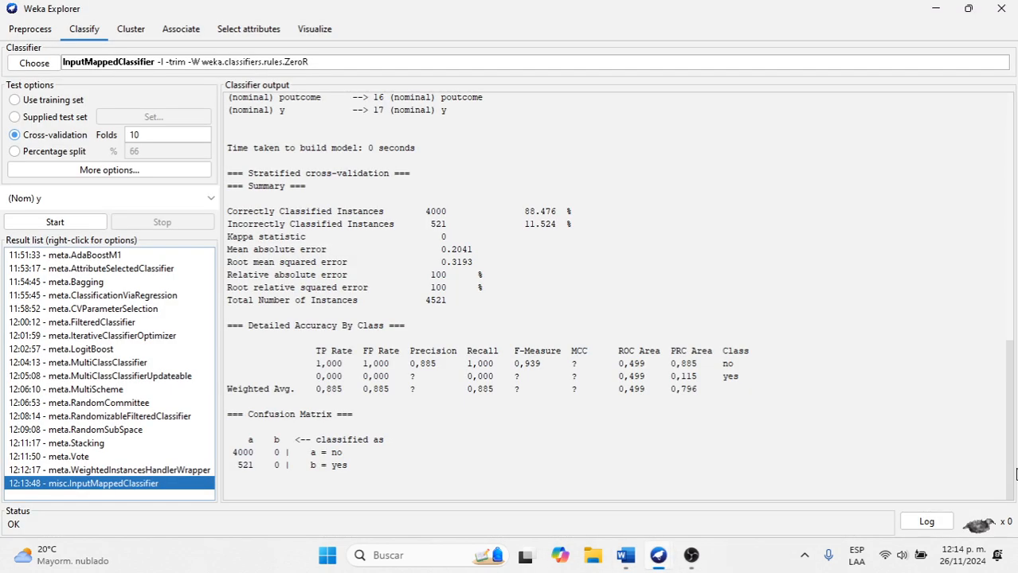
drag(1017, 475, 1002, 332)
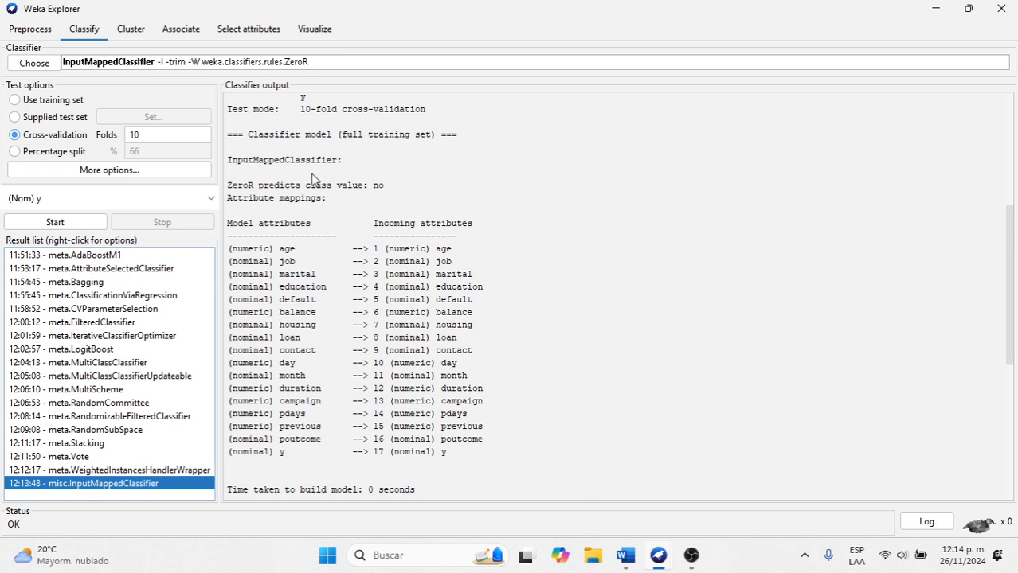
Step: Check the description of SerializedClassifier among the misc classifiers and choose it as the classifier
click(36, 63)
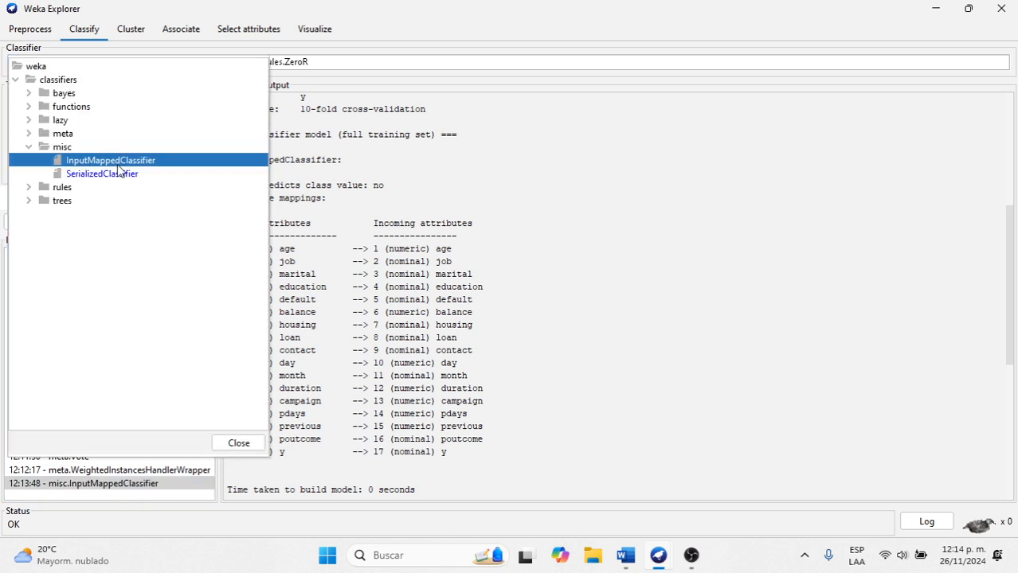
mouse_move(111, 178)
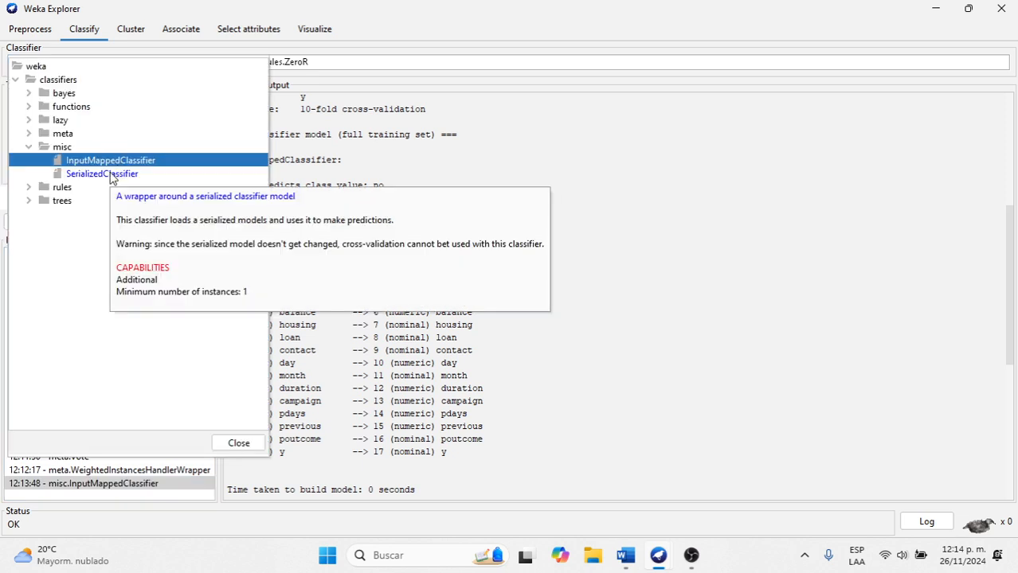
click(111, 174)
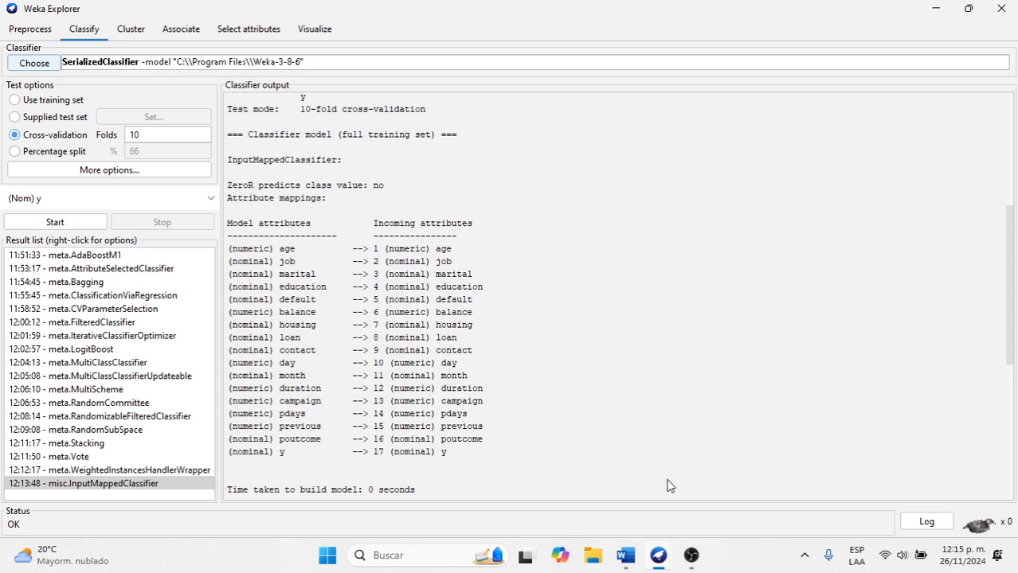
click(690, 563)
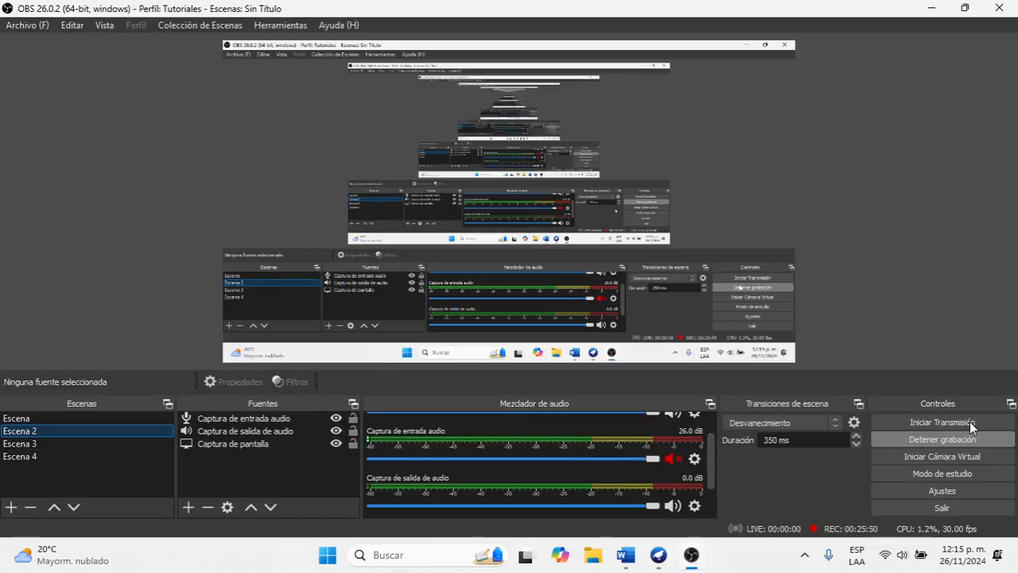